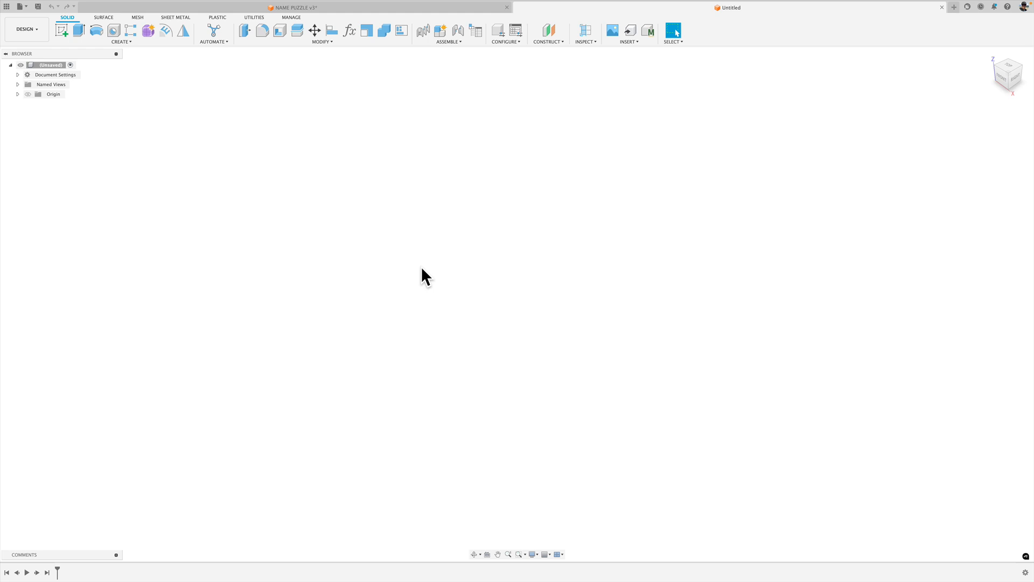
- Switch to the NAME PUZZLE v3 design and examine its origin planes, sketches and BOARD component by toggling their visibility
{"action": "left_click", "coordinate": [392, 8]}
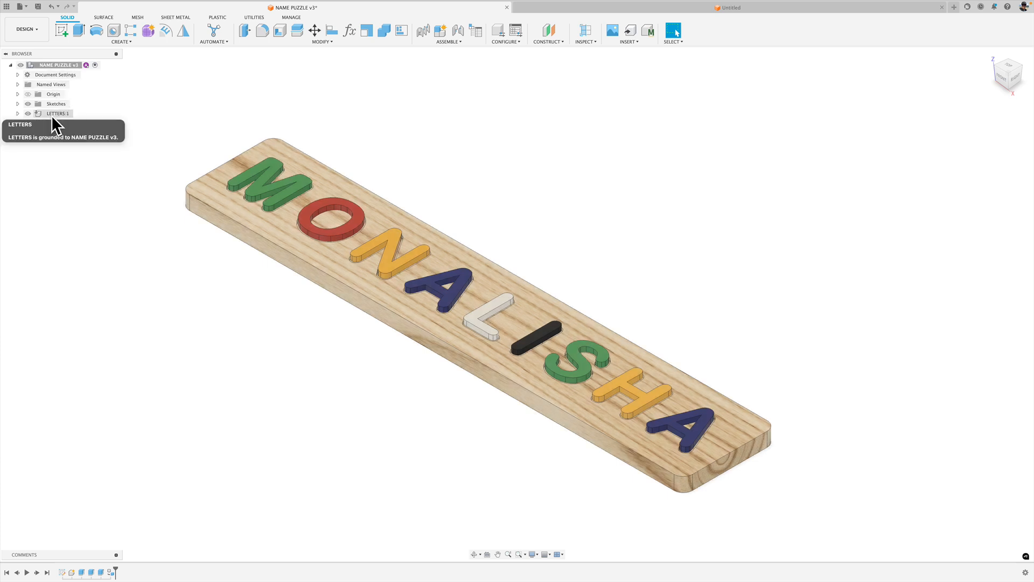
{"action": "left_click", "coordinate": [27, 95]}
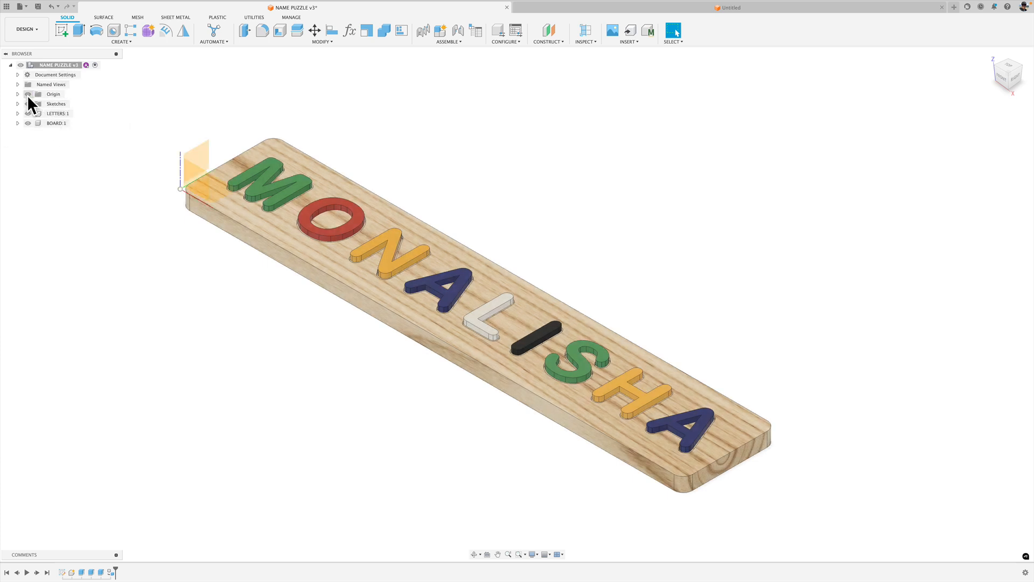
{"action": "left_click", "coordinate": [27, 95]}
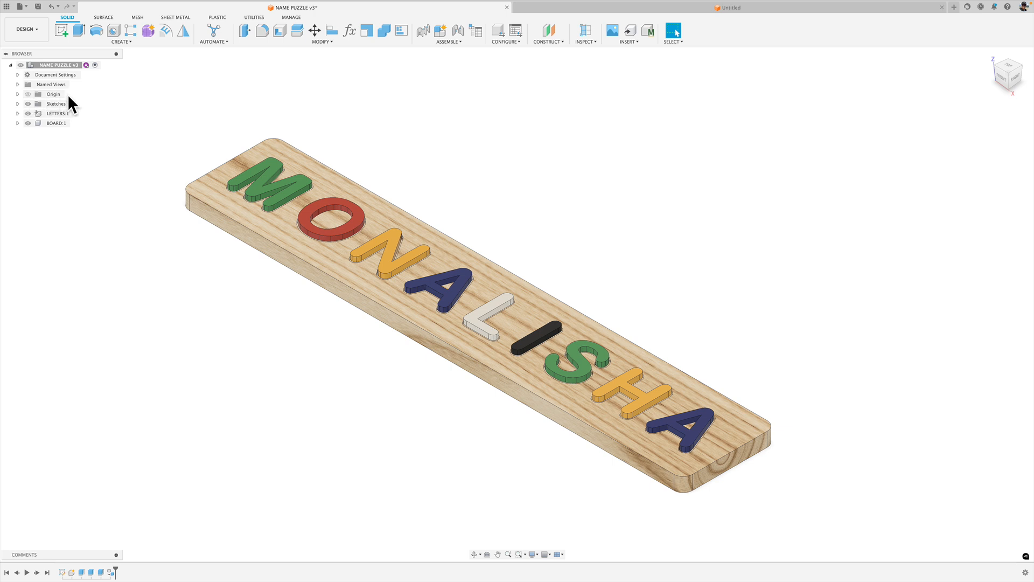
{"action": "left_click", "coordinate": [31, 94]}
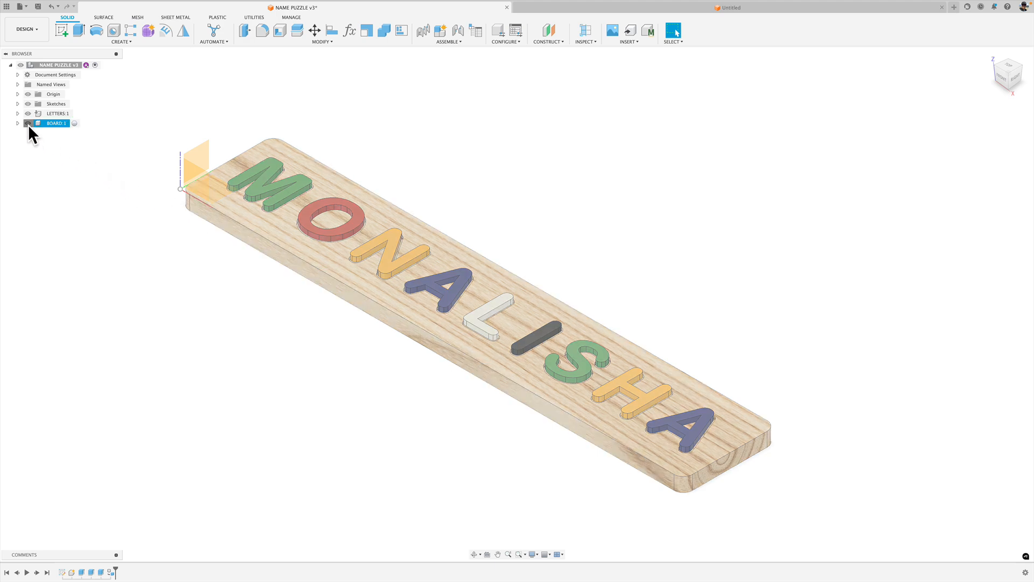
{"action": "left_click", "coordinate": [28, 123]}
{"action": "left_click", "coordinate": [28, 123]}
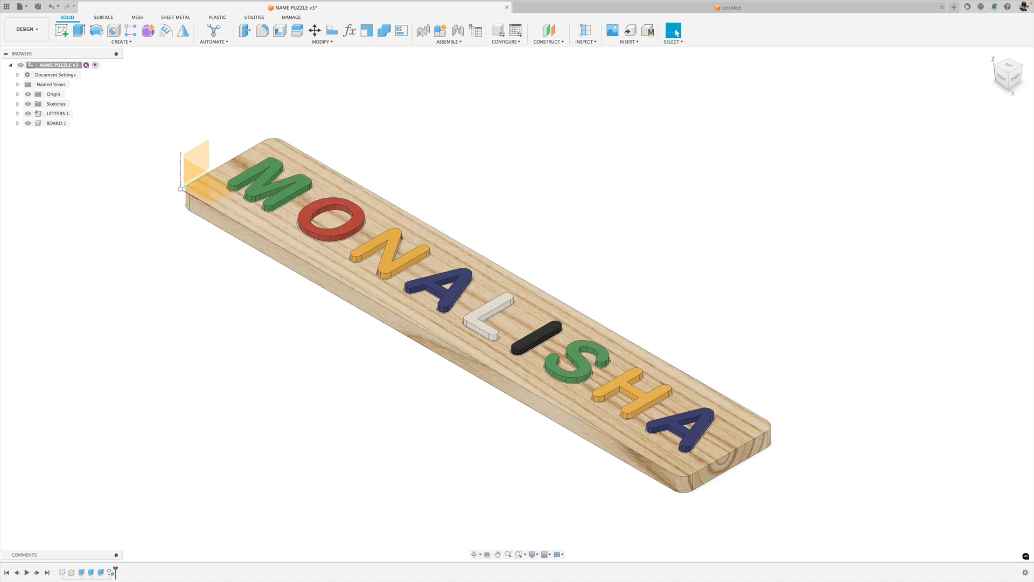
{"action": "left_click", "coordinate": [18, 104]}
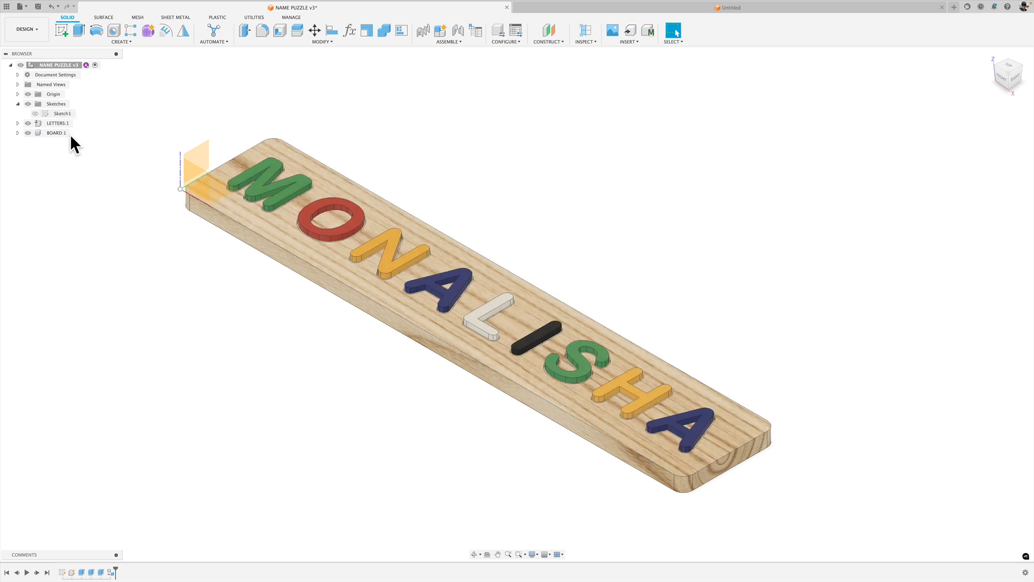
{"action": "left_click", "coordinate": [17, 104]}
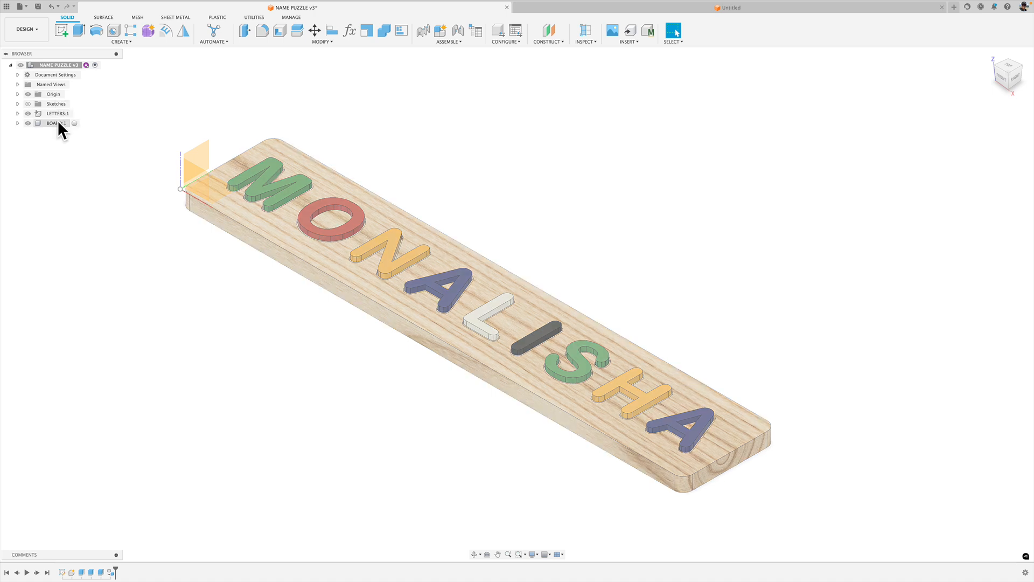
{"action": "left_click", "coordinate": [56, 121]}
{"action": "left_click", "coordinate": [28, 123]}
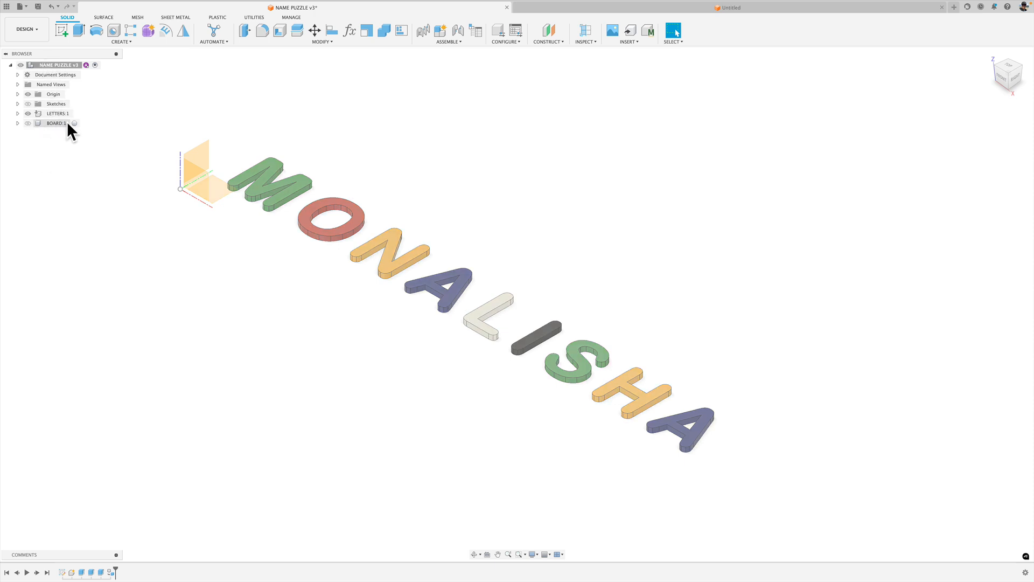
{"action": "left_click", "coordinate": [28, 123]}
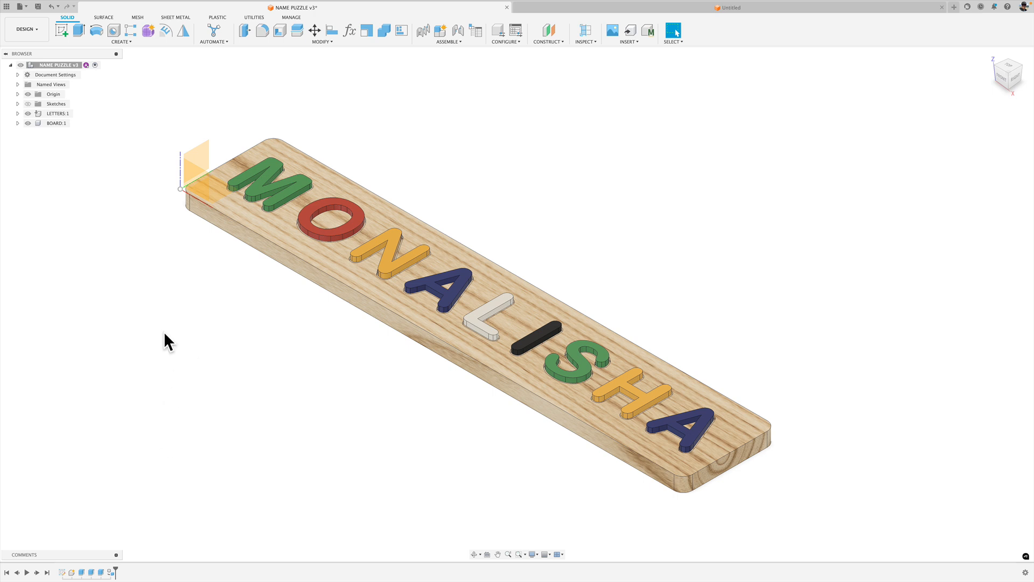
- Start a new sketch on the horizontal XY plane of the untitled design and expand the Sketches folder
{"action": "left_click", "coordinate": [705, 8]}
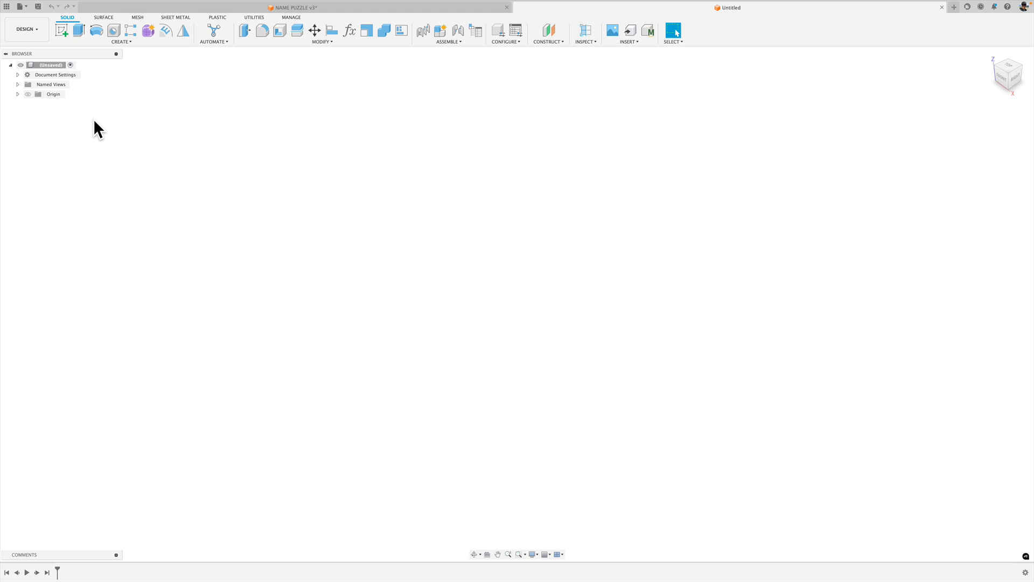
{"action": "left_click", "coordinate": [62, 34]}
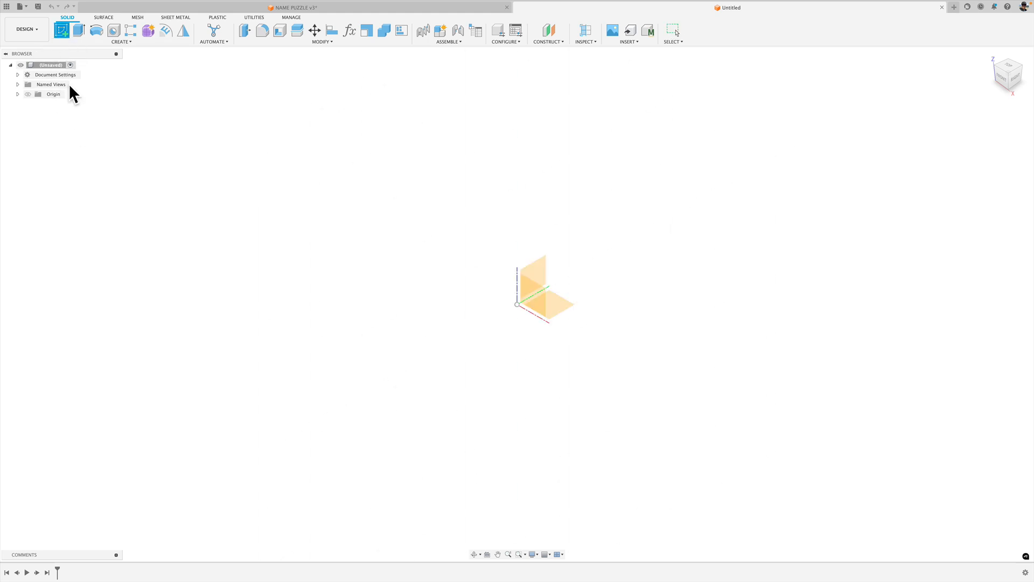
{"action": "left_click", "coordinate": [562, 305]}
{"action": "middle_click_drag", "start_coordinate": [573, 263], "coordinate": [507, 280]}
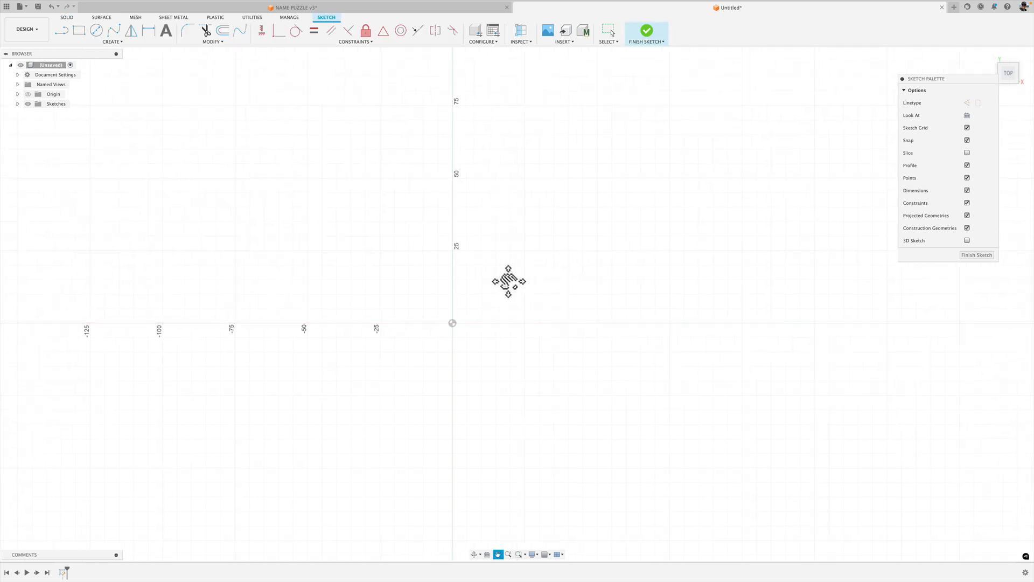
{"action": "left_click", "coordinate": [17, 103]}
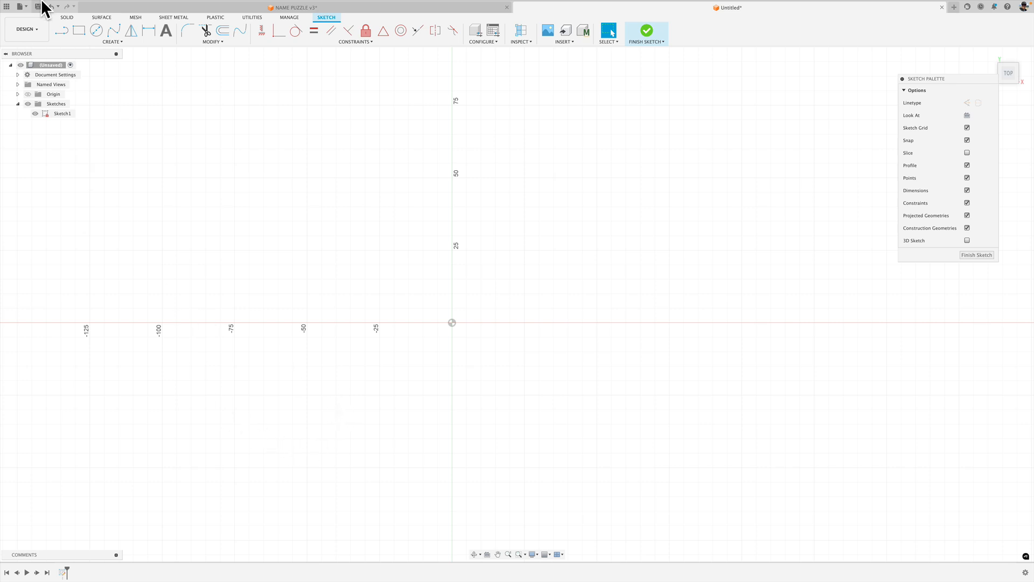
- Draw a two-point rectangle from the origin, 600 mm wide and 100 mm high, for the board outline
{"action": "left_click", "coordinate": [79, 32]}
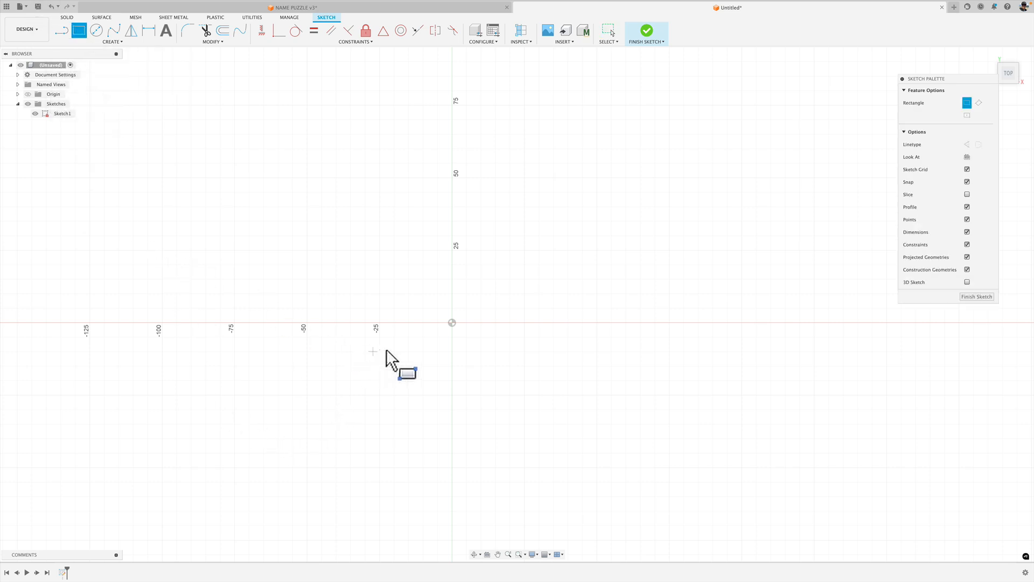
{"action": "left_click", "coordinate": [452, 322]}
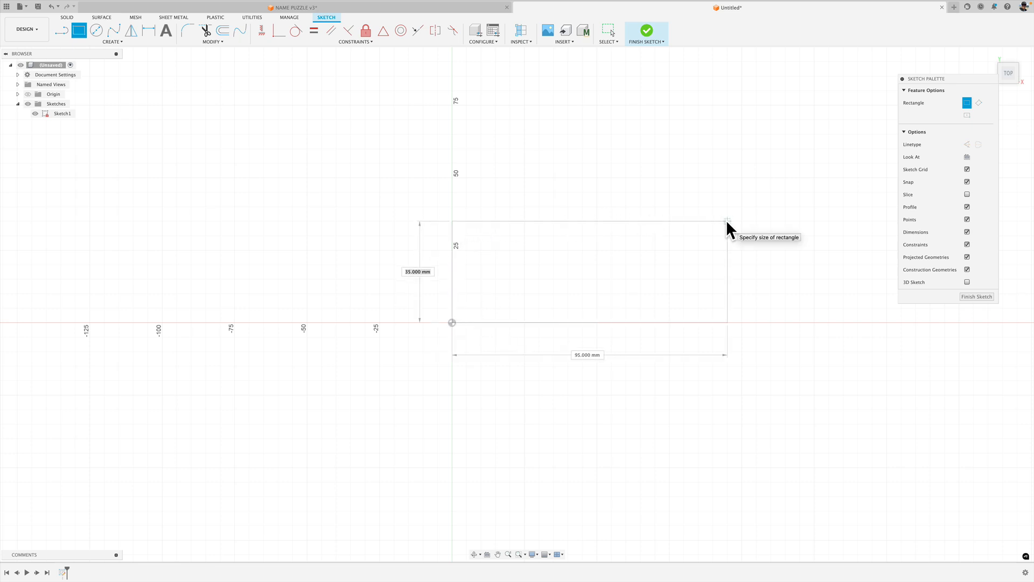
{"action": "type", "text": "100"}
{"action": "key", "text": "Tab"}
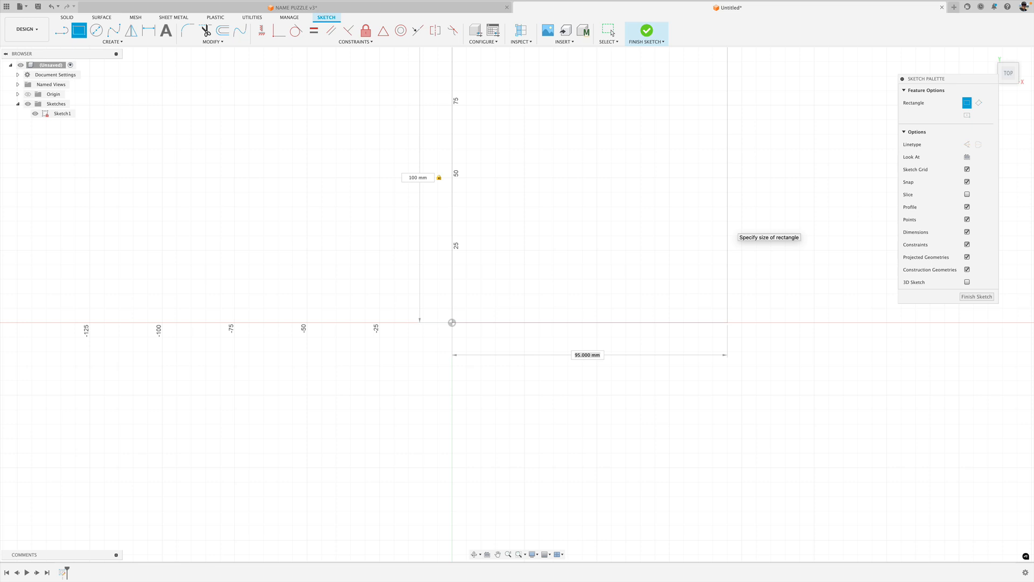
{"action": "type", "text": "600"}
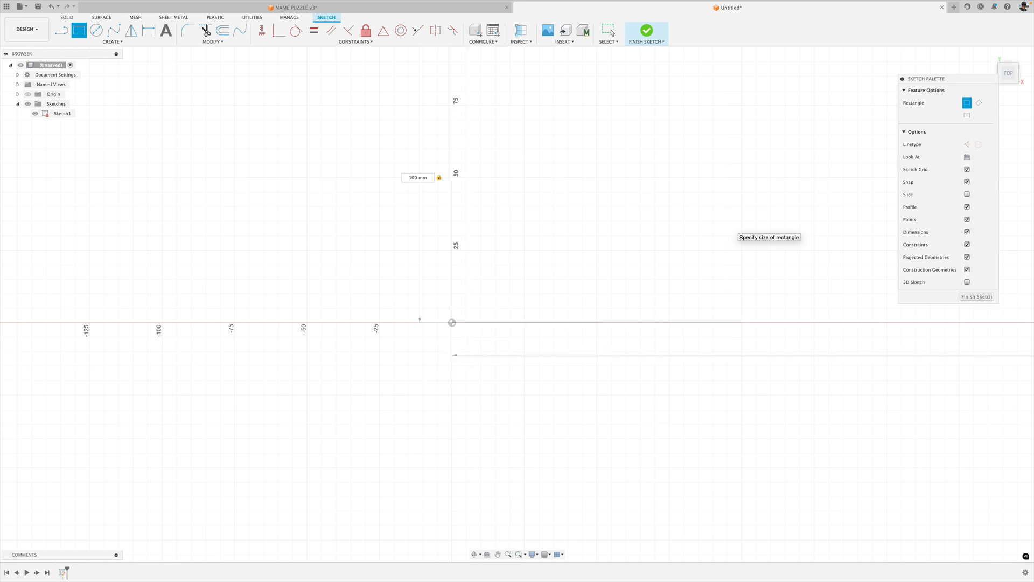
{"action": "key", "text": "Return"}
{"action": "middle_click_drag", "start_coordinate": [805, 240], "coordinate": [334, 370]}
{"action": "scroll", "coordinate": [335, 367], "scroll_direction": "down", "scroll_amount": 3}
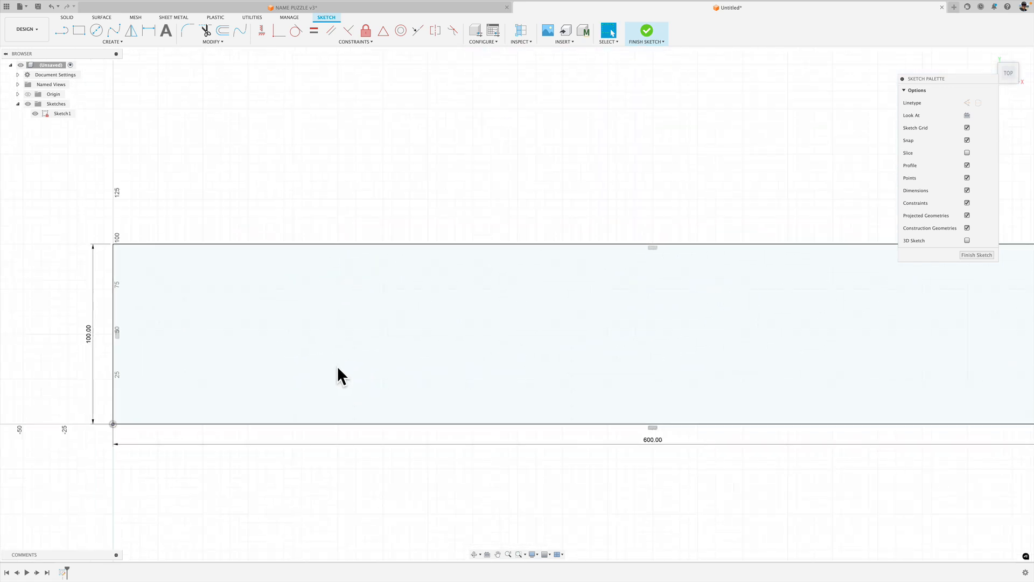
{"action": "scroll", "coordinate": [505, 357], "scroll_direction": "down", "scroll_amount": 4}
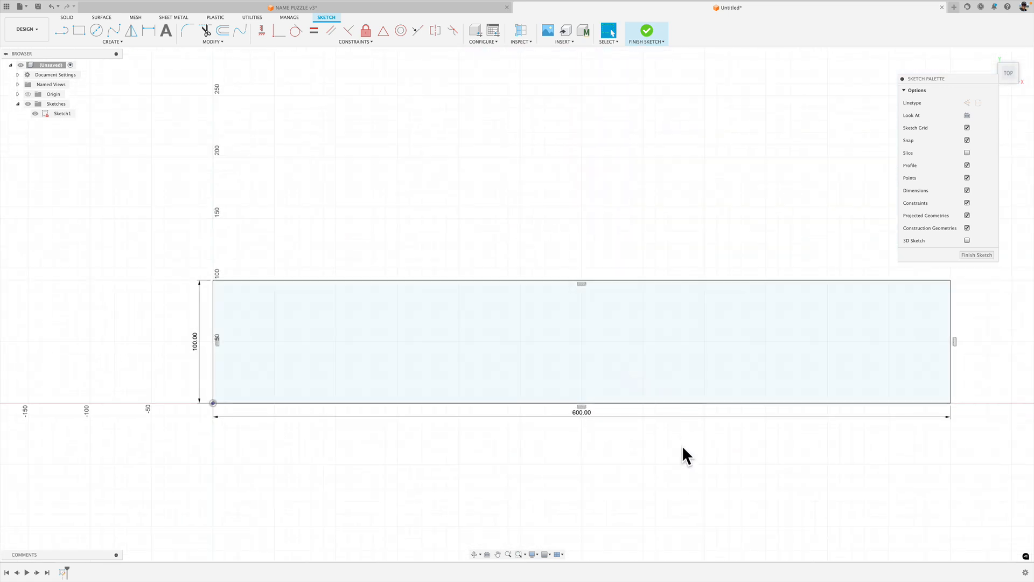
{"action": "middle_click_drag", "start_coordinate": [678, 444], "coordinate": [612, 418]}
{"action": "key", "text": "Escape"}
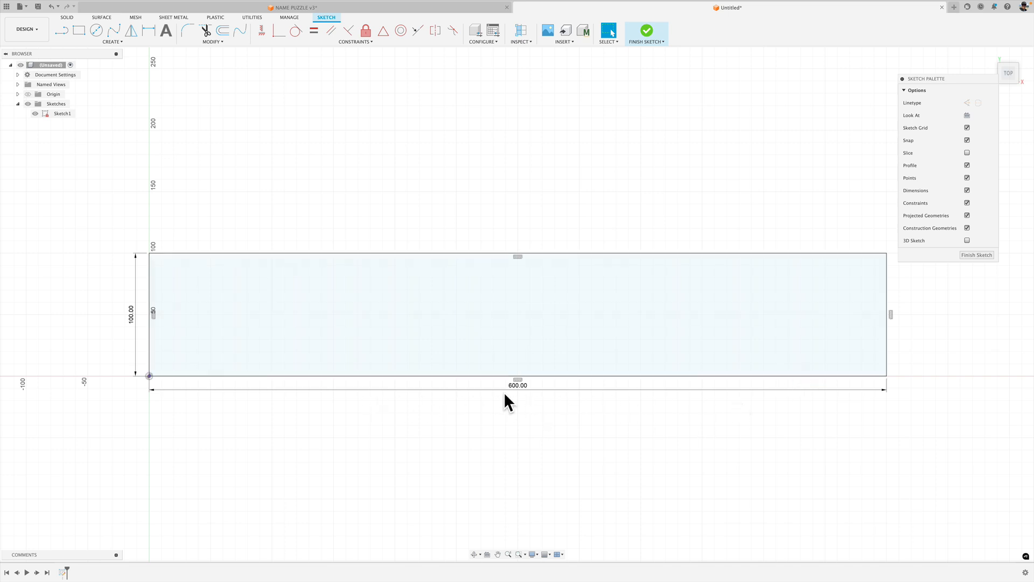
- Review the NAME PUZZLE v3 design with its origin hidden and return to the untitled design's sketch
{"action": "left_click", "coordinate": [388, 9]}
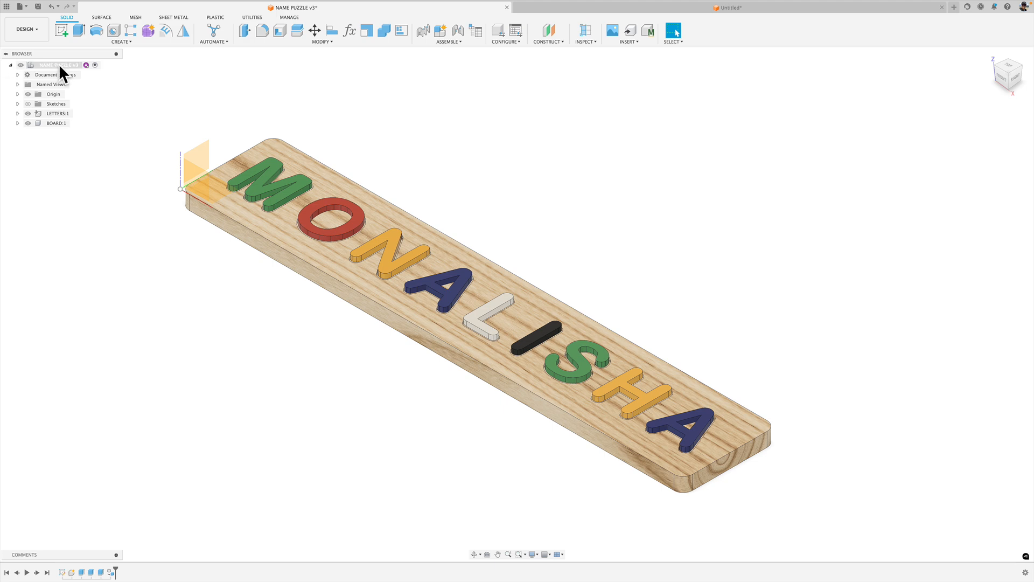
{"action": "left_click", "coordinate": [28, 93]}
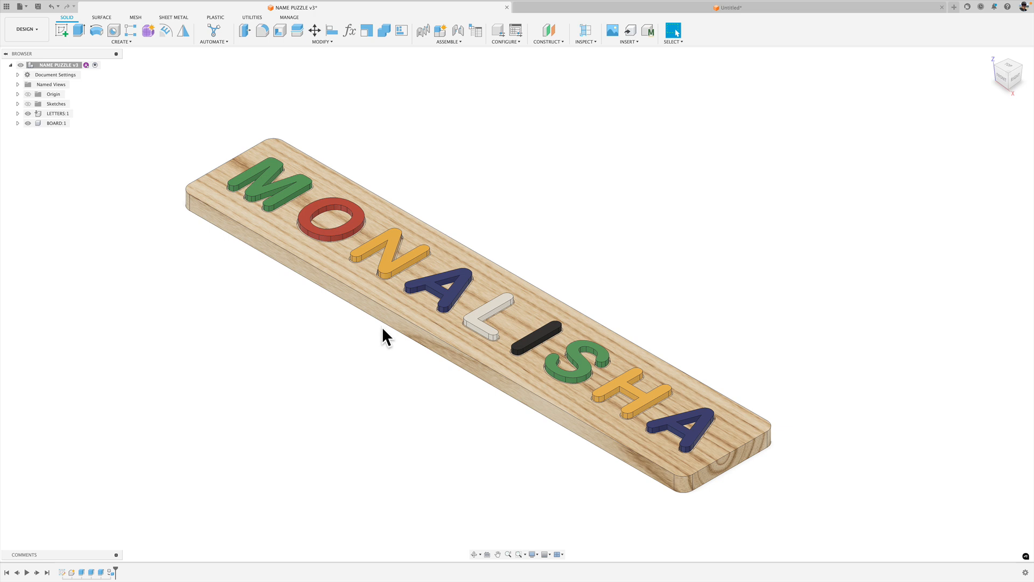
{"action": "left_click", "coordinate": [593, 11]}
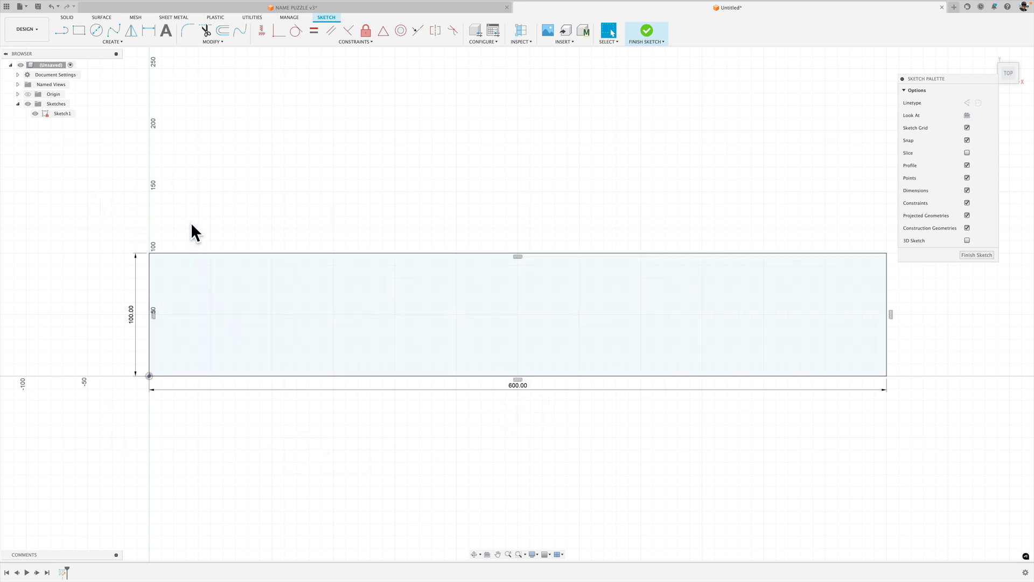
- Fillet all four corners of the board rectangle with a 10 mm radius
{"action": "left_click", "coordinate": [186, 32]}
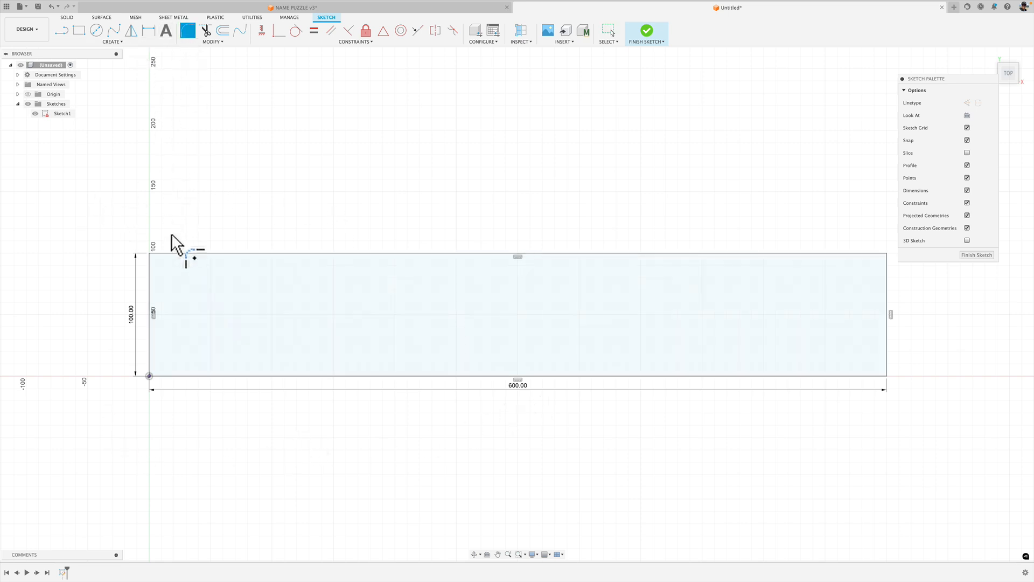
{"action": "left_click", "coordinate": [173, 253]}
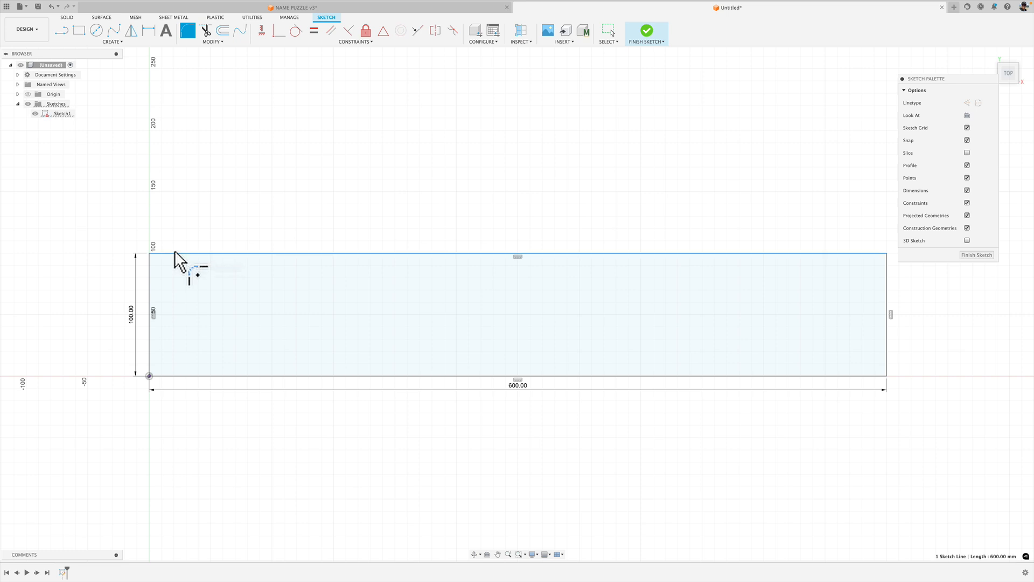
{"action": "left_click", "coordinate": [151, 270]}
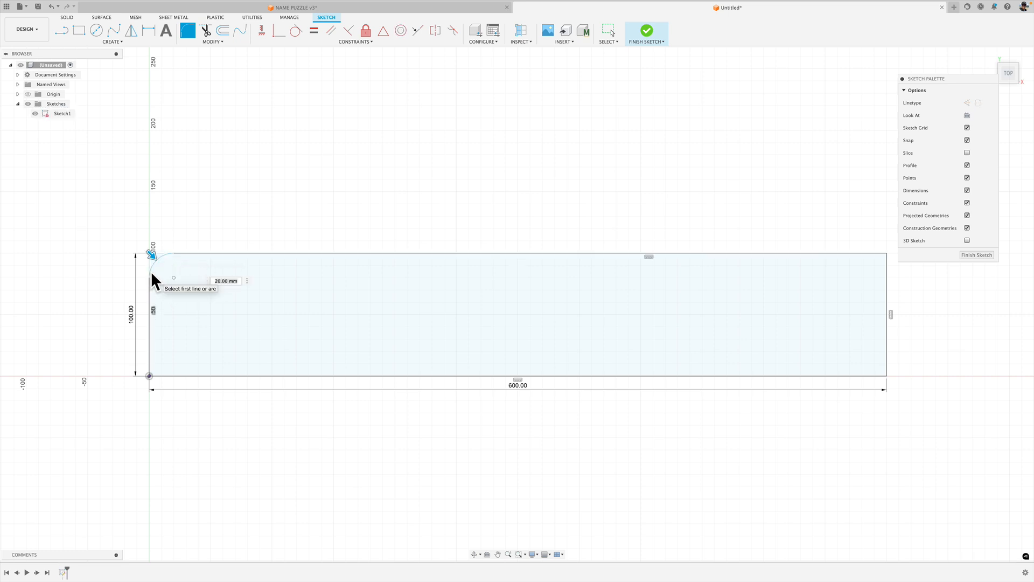
{"action": "type", "text": "5"}
{"action": "left_click", "coordinate": [150, 347]}
{"action": "left_click", "coordinate": [184, 374]}
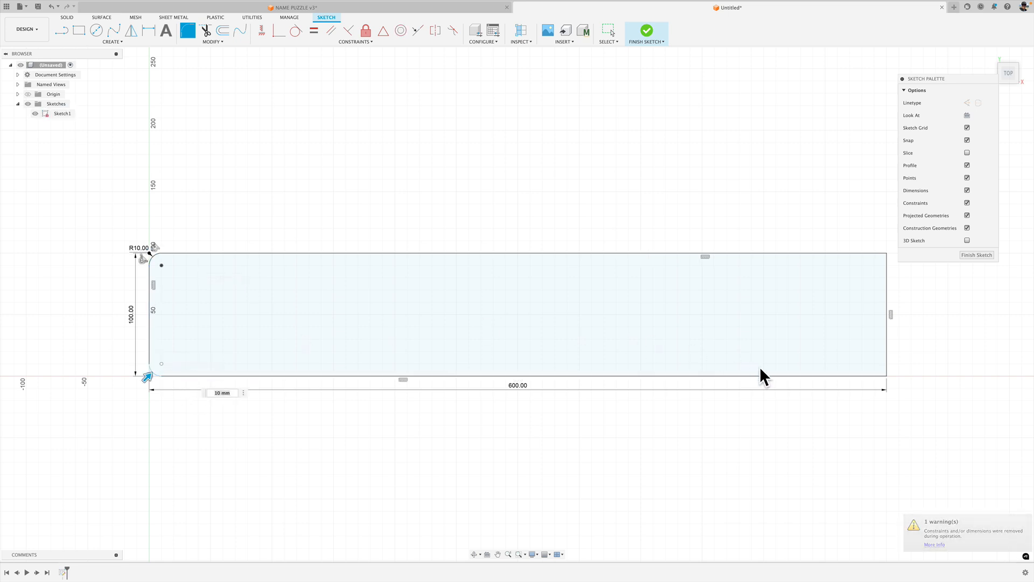
{"action": "left_click", "coordinate": [829, 374]}
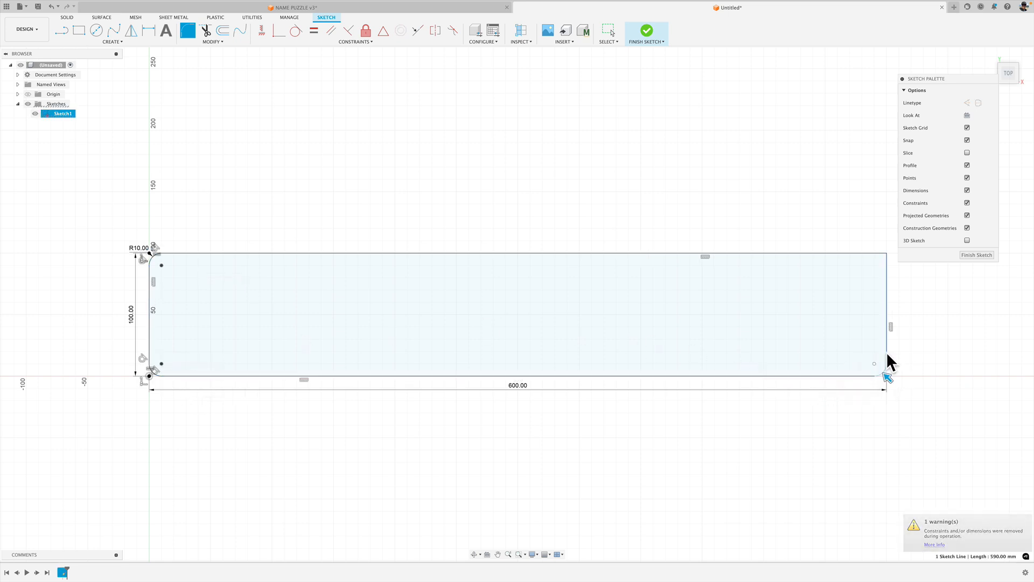
{"action": "left_click", "coordinate": [887, 270]}
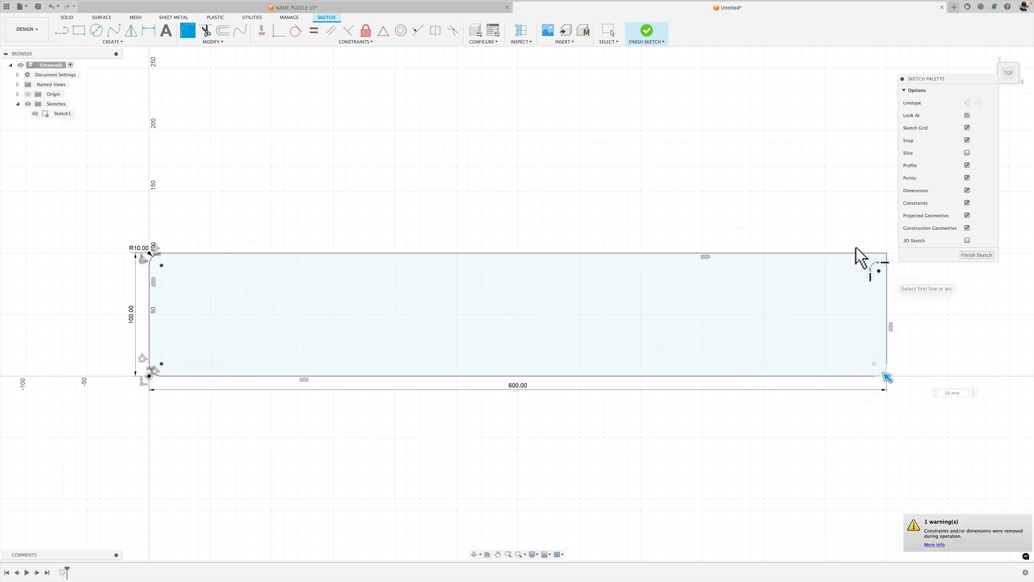
{"action": "left_click", "coordinate": [857, 252]}
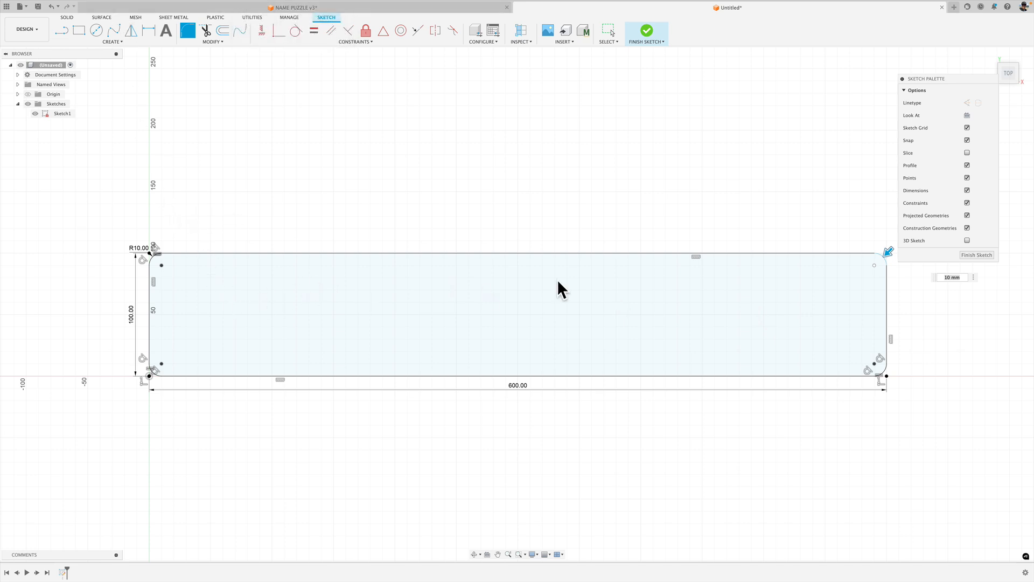
- Draw a sketch text frame about 560 mm wide inside the rounded board outline
{"action": "left_click", "coordinate": [169, 35]}
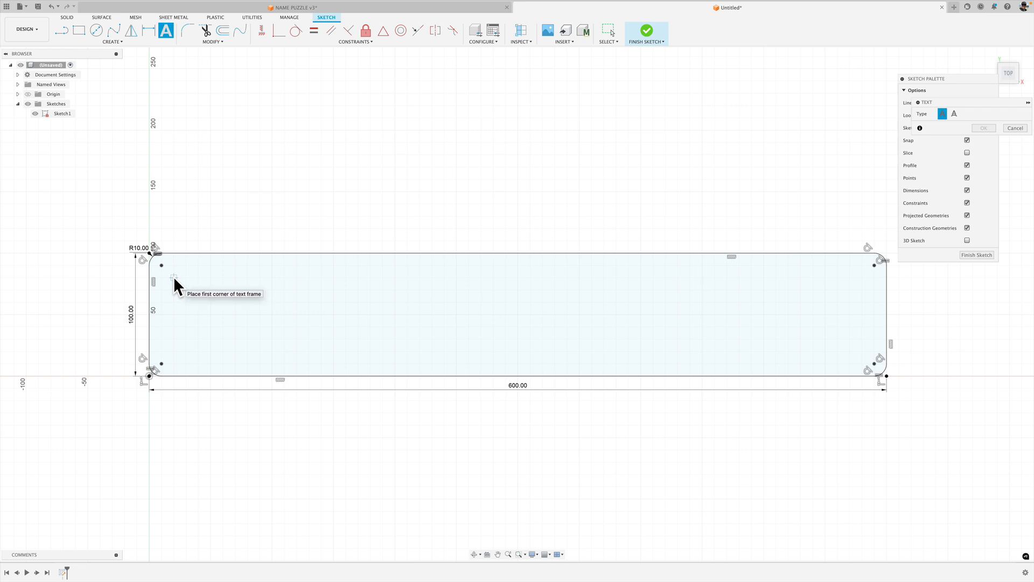
{"action": "left_click", "coordinate": [174, 277]}
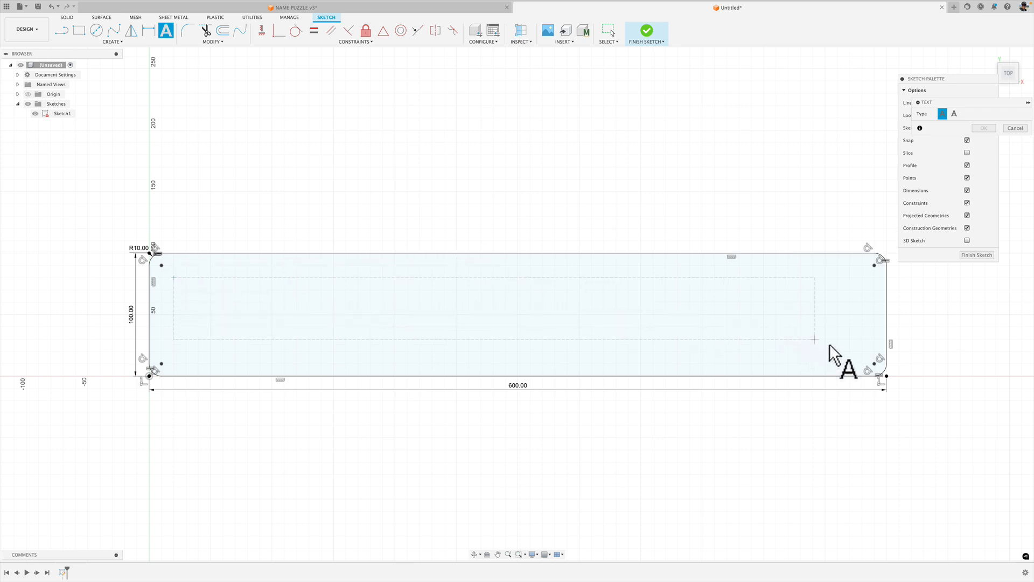
{"action": "left_click", "coordinate": [862, 351]}
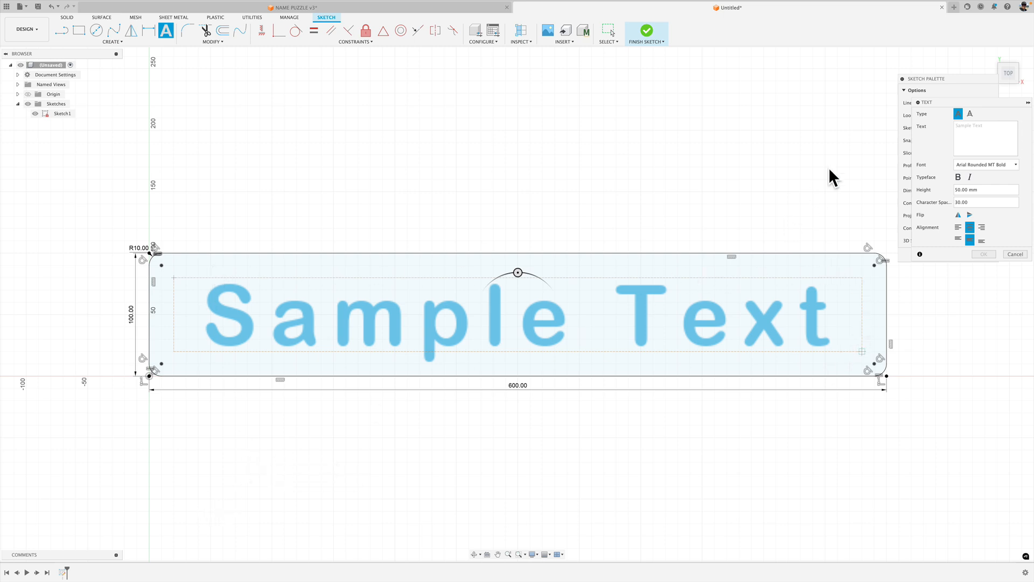
- Fill the text frame with the puzzle's name in capitals, using the Arial Rounded MT Bold font
{"action": "mouse_move", "coordinate": [926, 100]}
{"action": "left_mouse_down"}
{"action": "mouse_move", "coordinate": [554, 99]}
{"action": "mouse_move", "coordinate": [405, 76]}
{"action": "left_mouse_up"}
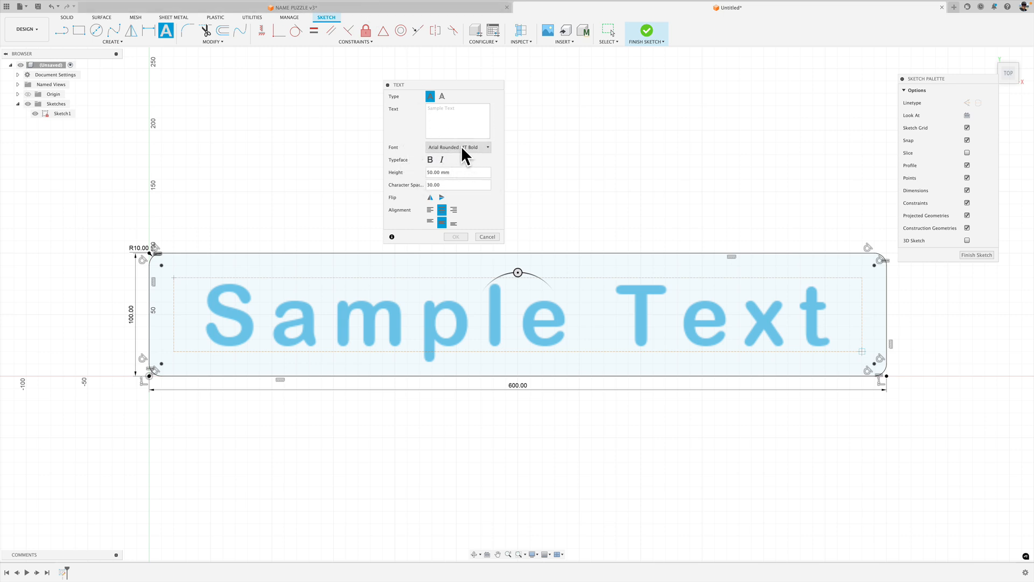
{"action": "left_click", "coordinate": [488, 147]}
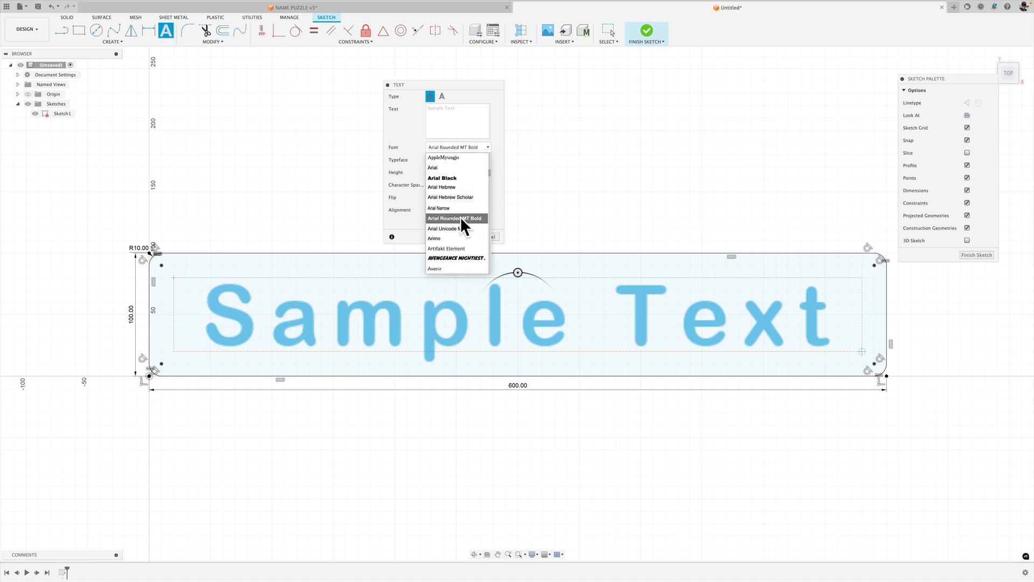
{"action": "left_click", "coordinate": [465, 218]}
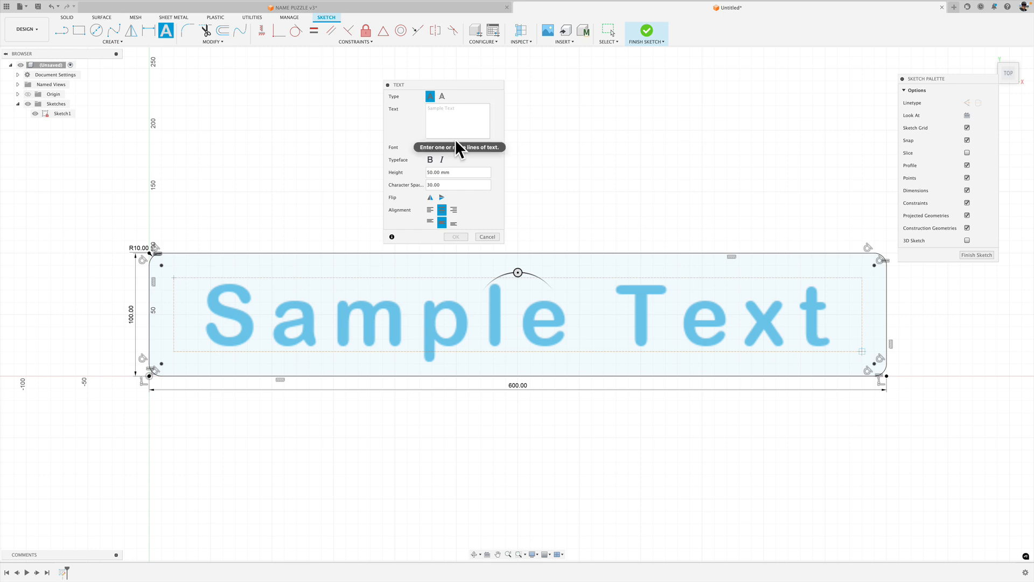
{"action": "type", "text": "MONA"}
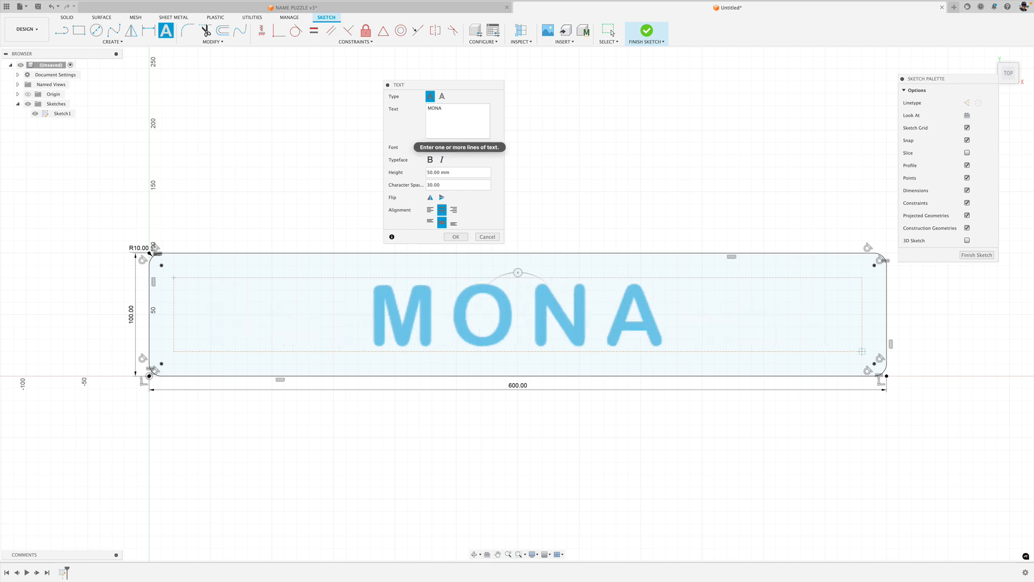
{"action": "type", "text": "LISH"}
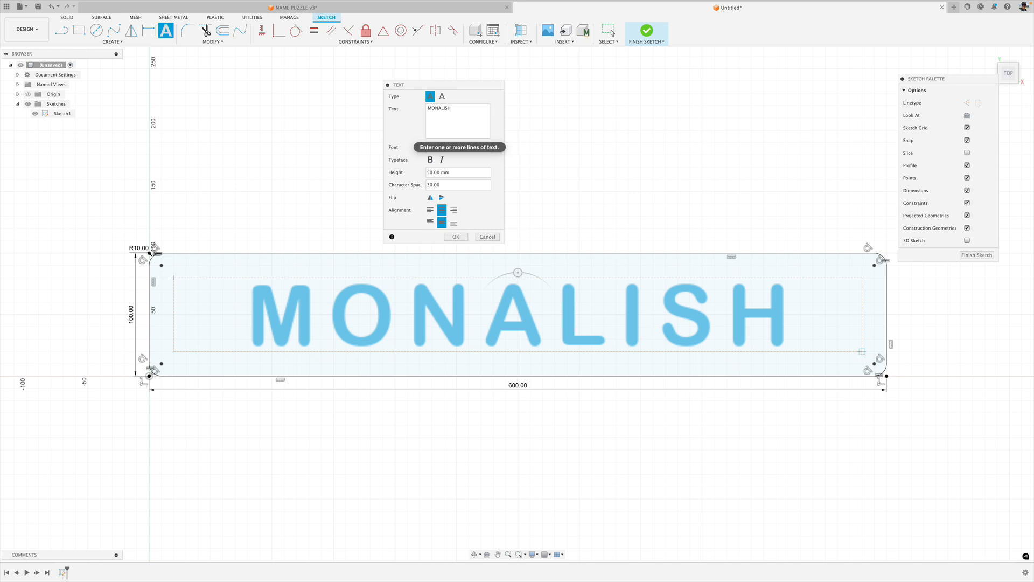
{"action": "type", "text": "A"}
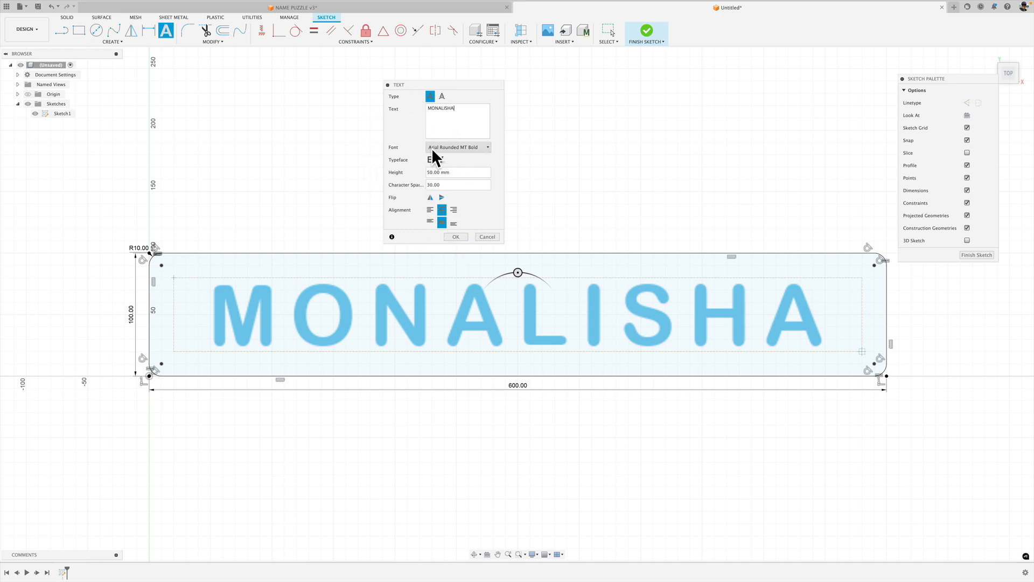
{"action": "left_click", "coordinate": [456, 237]}
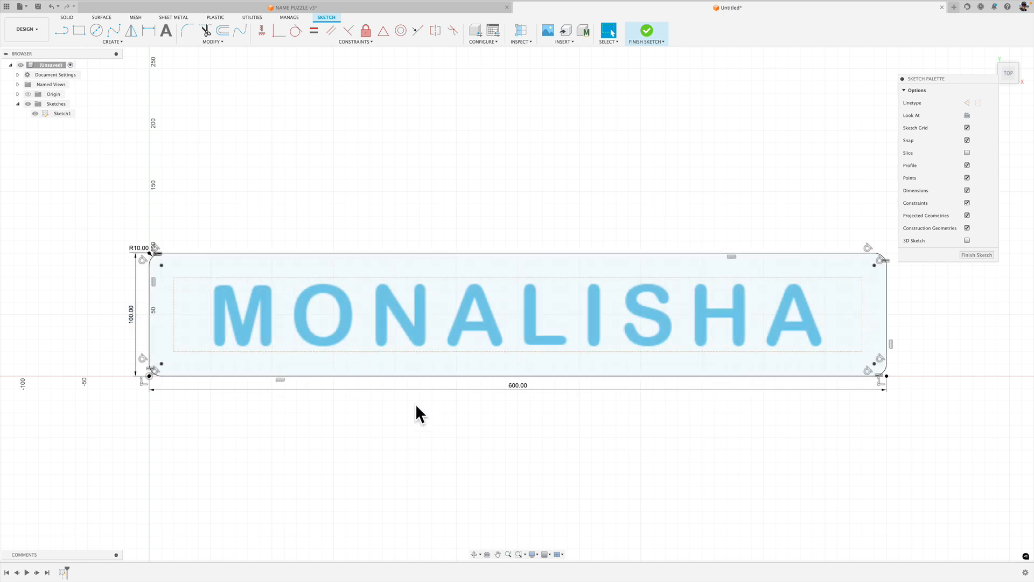
- Move the sketch text so its frame meets the board's left edge
{"action": "left_click", "coordinate": [344, 305]}
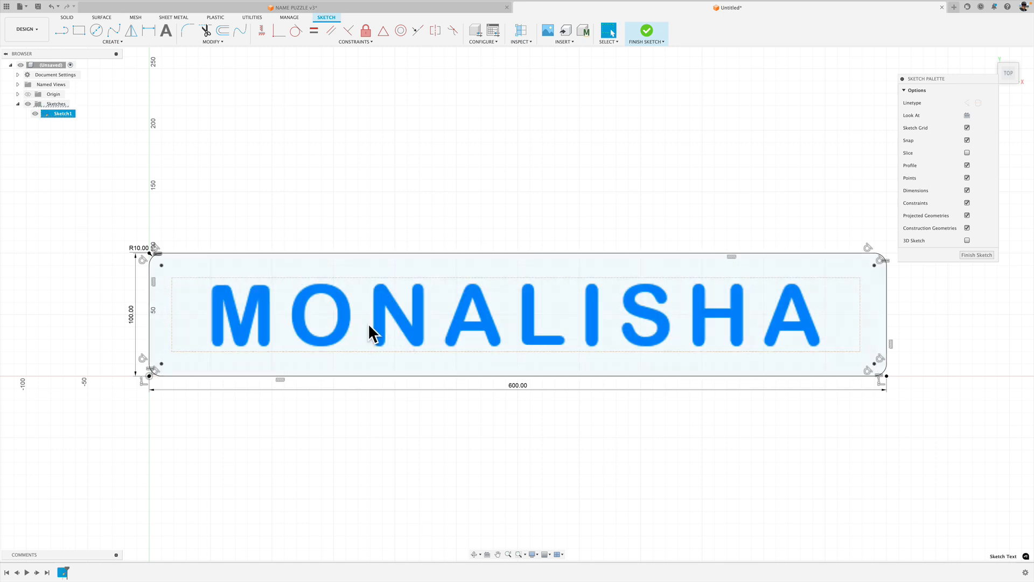
{"action": "left_click_drag", "start_coordinate": [341, 310], "coordinate": [320, 310]}
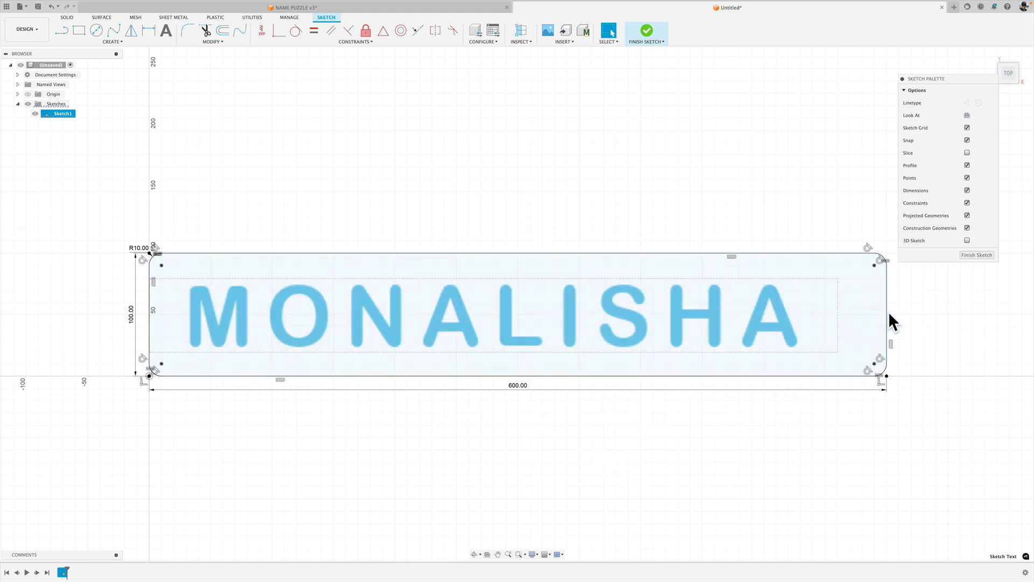
- Delete the board's 600 mm width dimension and pull its right edge in to the end of the text frame
{"action": "left_click", "coordinate": [523, 388]}
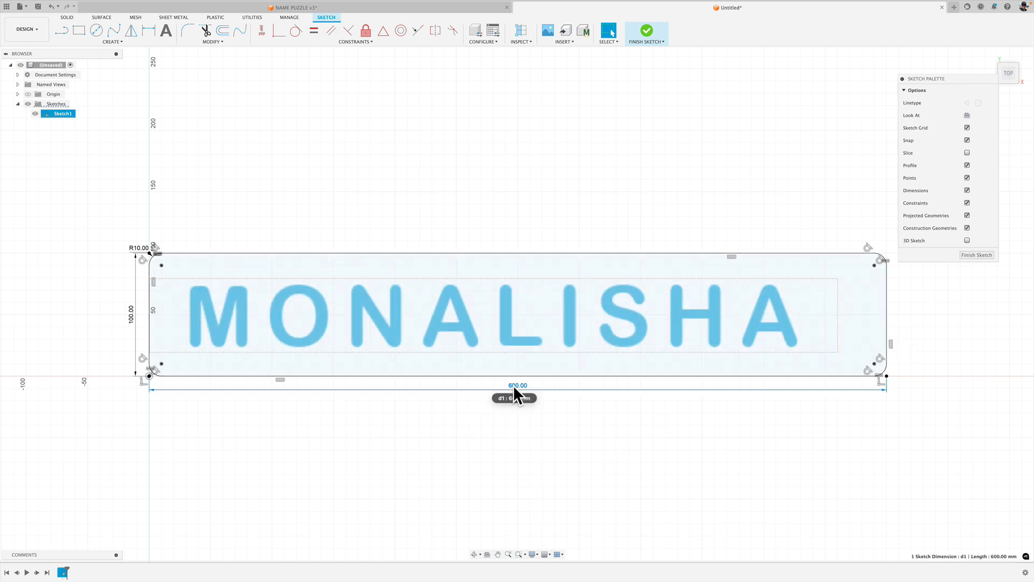
{"action": "key", "text": "Delete"}
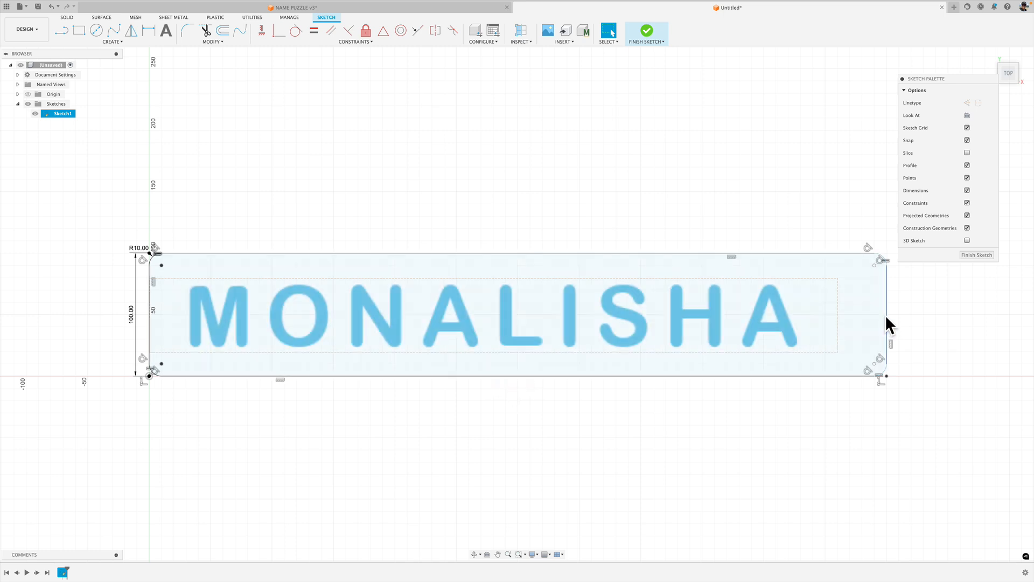
{"action": "mouse_move", "coordinate": [886, 317]}
{"action": "left_mouse_down"}
{"action": "mouse_move", "coordinate": [799, 313]}
{"action": "mouse_move", "coordinate": [838, 314]}
{"action": "left_mouse_up"}
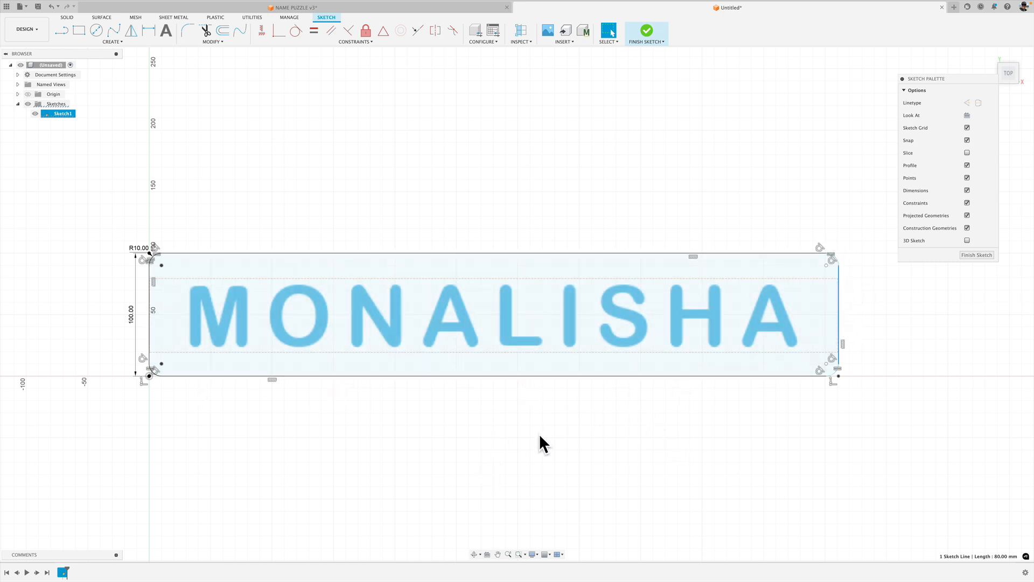
{"action": "key", "text": "d"}
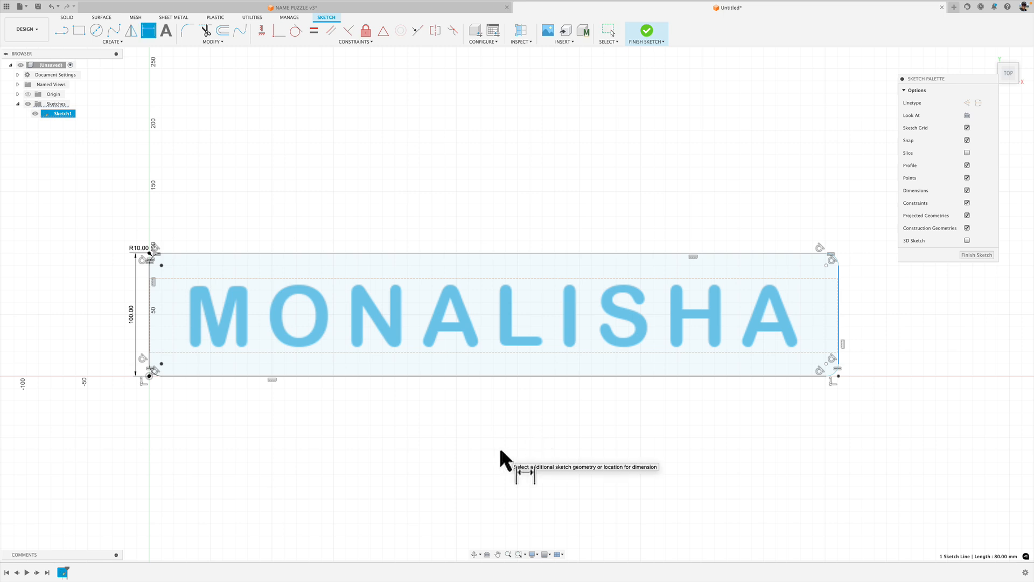
{"action": "left_click", "coordinate": [464, 376]}
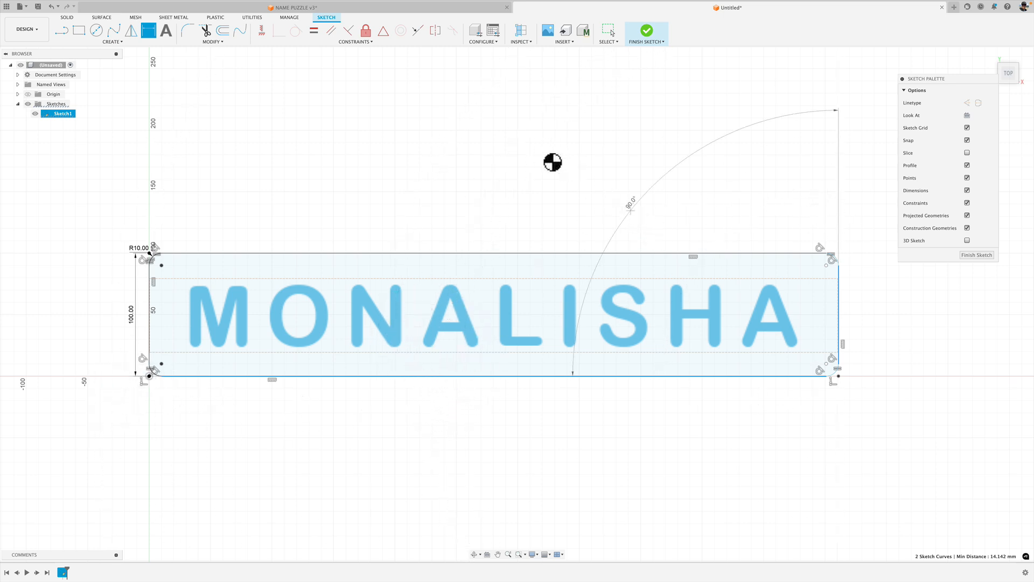
{"action": "key", "text": "Escape"}
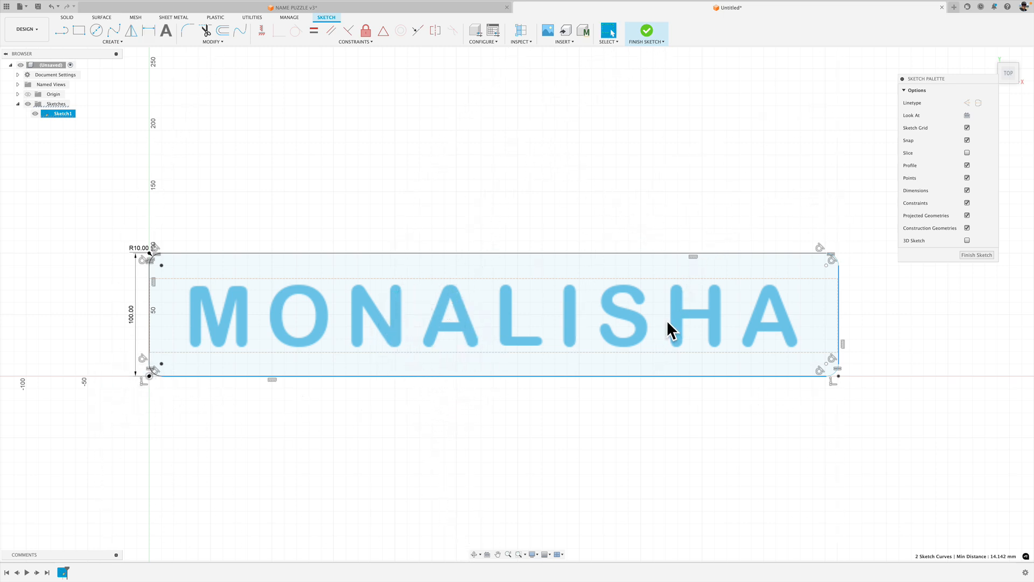
{"action": "left_click", "coordinate": [320, 437]}
- Dimension the board's width between its left and right edges and set it to 560 mm
{"action": "key", "text": "d"}
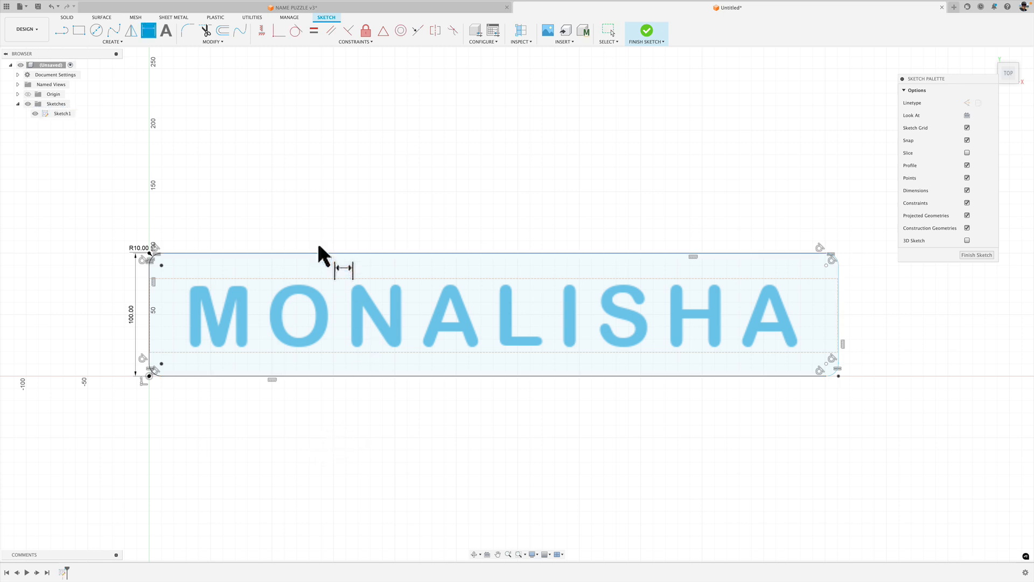
{"action": "left_click", "coordinate": [148, 307]}
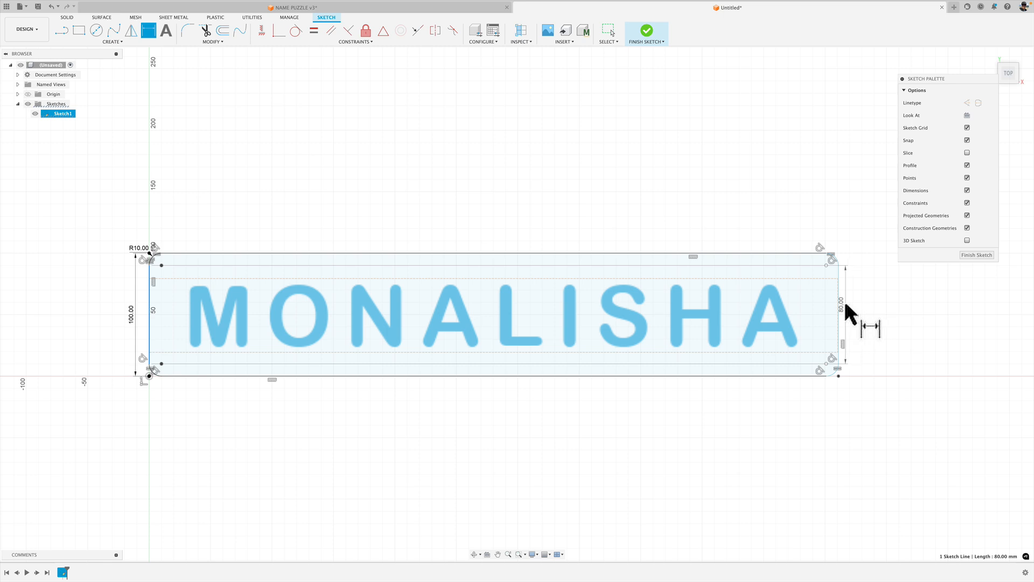
{"action": "scroll", "coordinate": [836, 290], "scroll_direction": "up", "scroll_amount": 3}
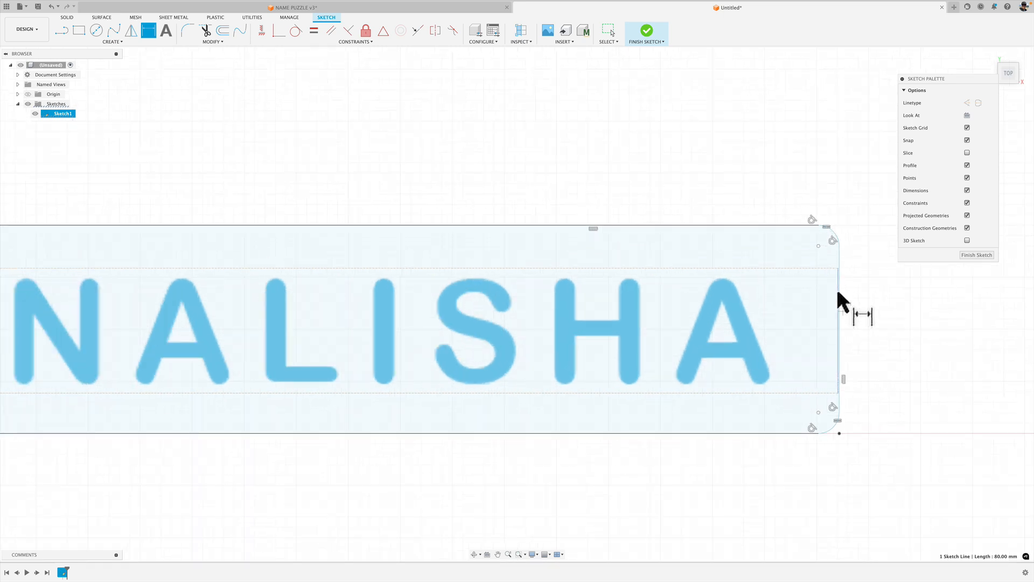
{"action": "left_click", "coordinate": [837, 254]}
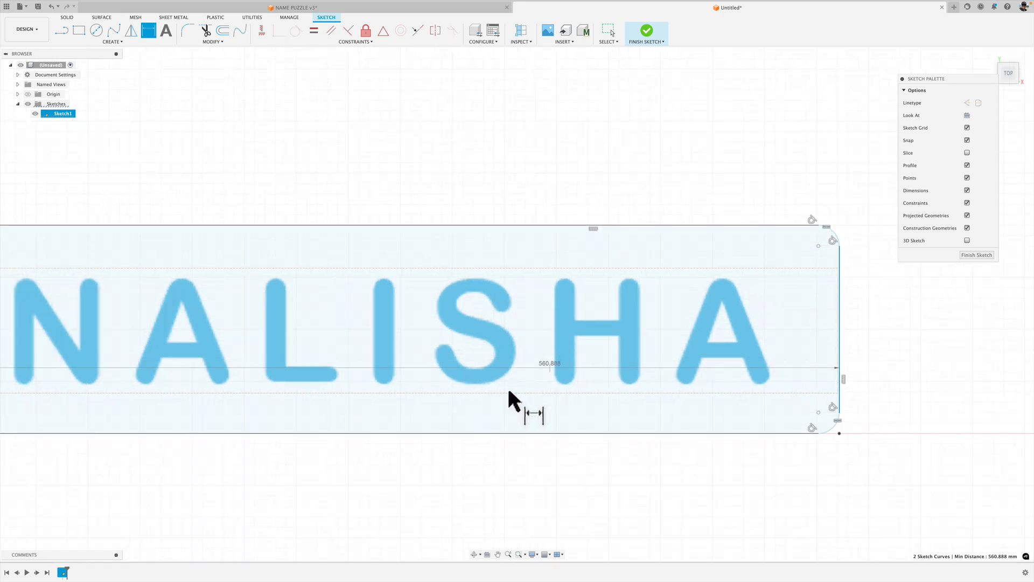
{"action": "scroll", "coordinate": [299, 447], "scroll_direction": "down", "scroll_amount": 3}
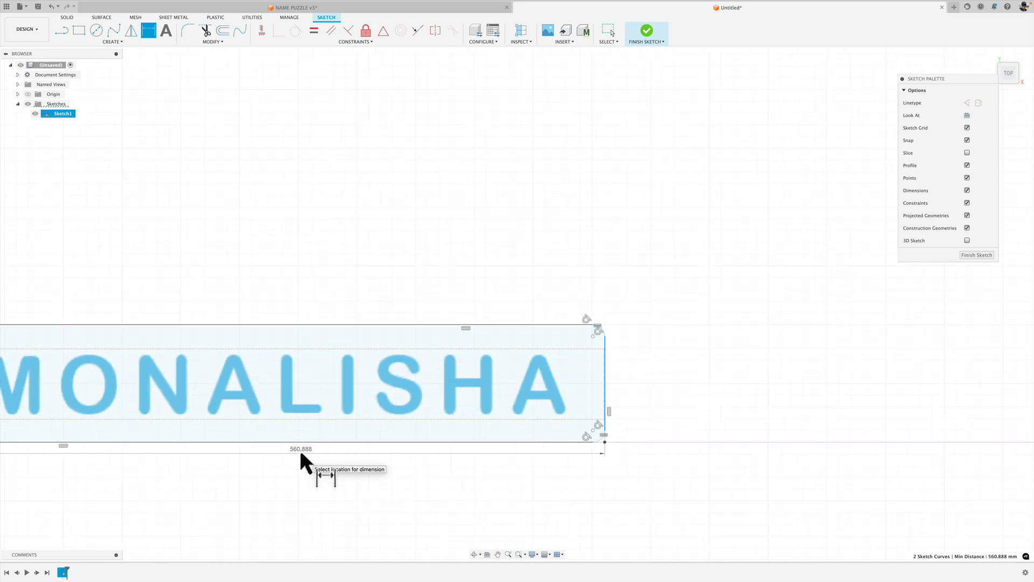
{"action": "middle_click_drag", "start_coordinate": [315, 454], "coordinate": [476, 383]}
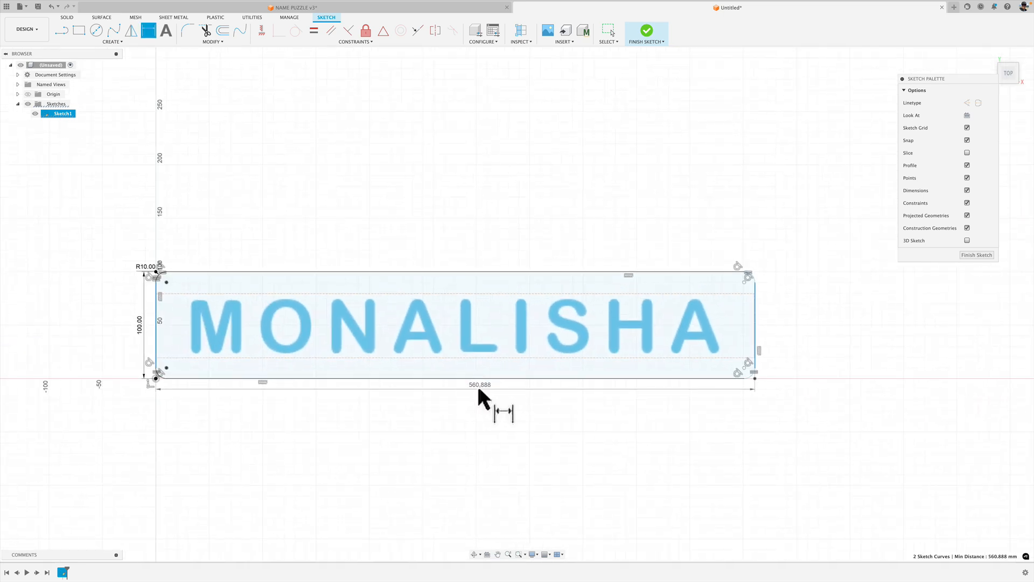
{"action": "left_click", "coordinate": [432, 388]}
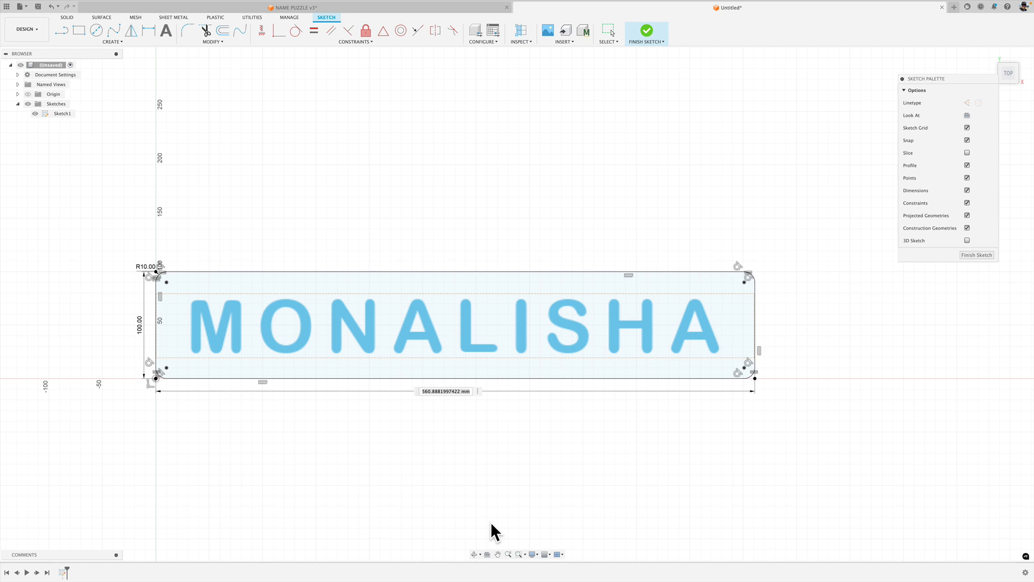
{"action": "type", "text": "560"}
{"action": "key", "text": "Return"}
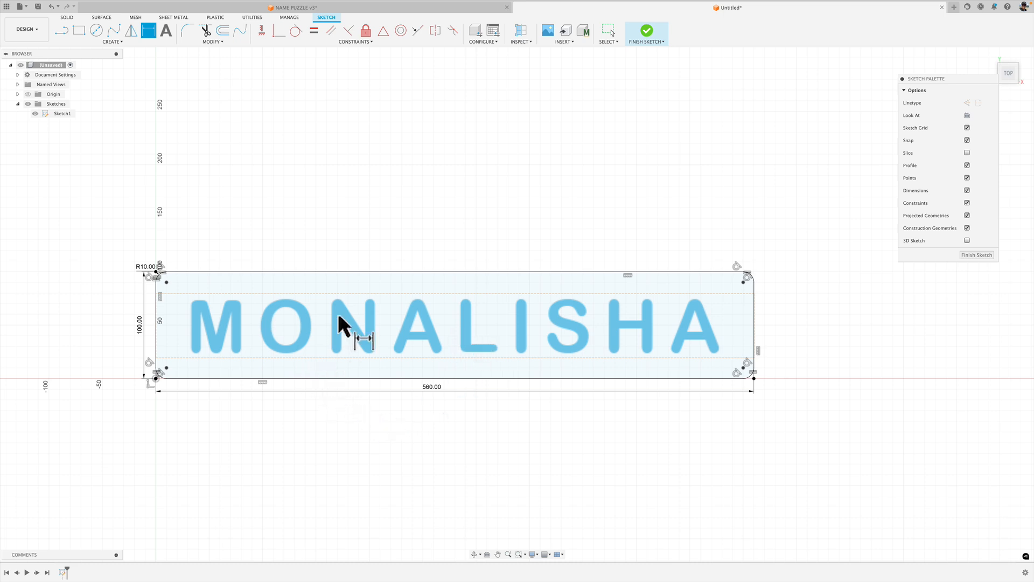
- Finish the sketch with the board outline and text
{"action": "right_click", "coordinate": [370, 340]}
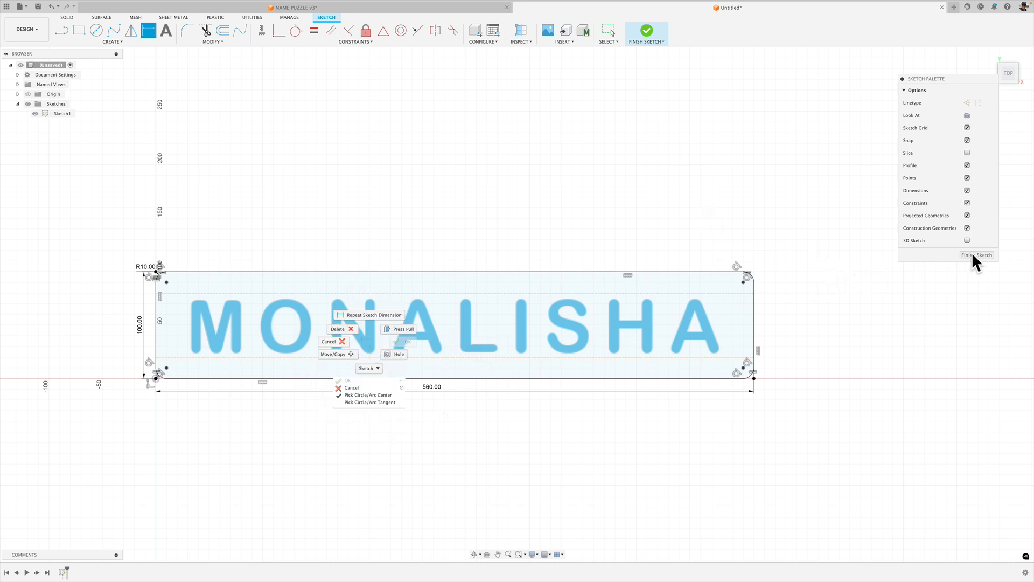
{"action": "left_click", "coordinate": [816, 219]}
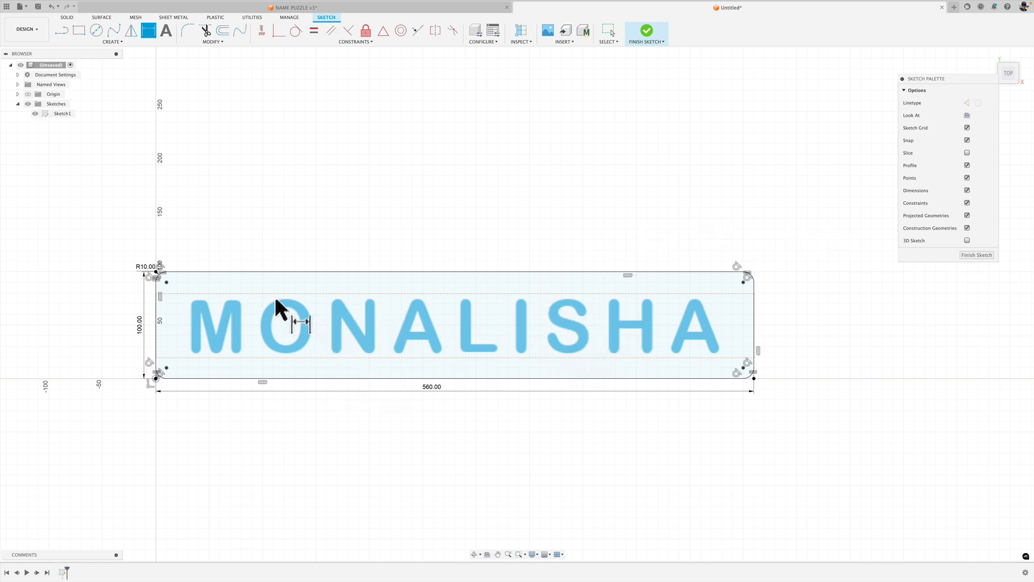
{"action": "left_click", "coordinate": [974, 256]}
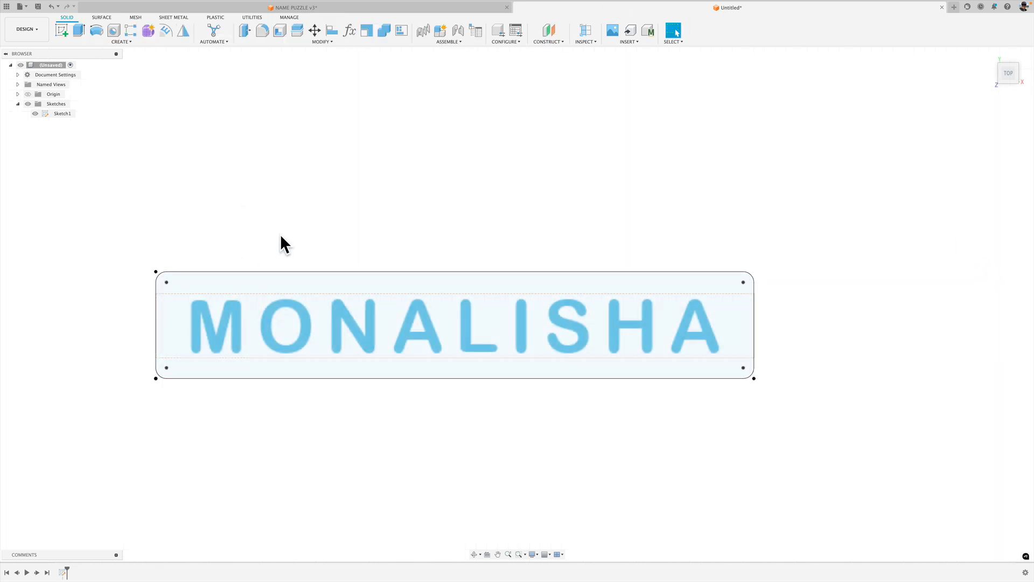
- Reopen the board sketch for editing and explode its text into separate letter curves
{"action": "right_click", "coordinate": [236, 325]}
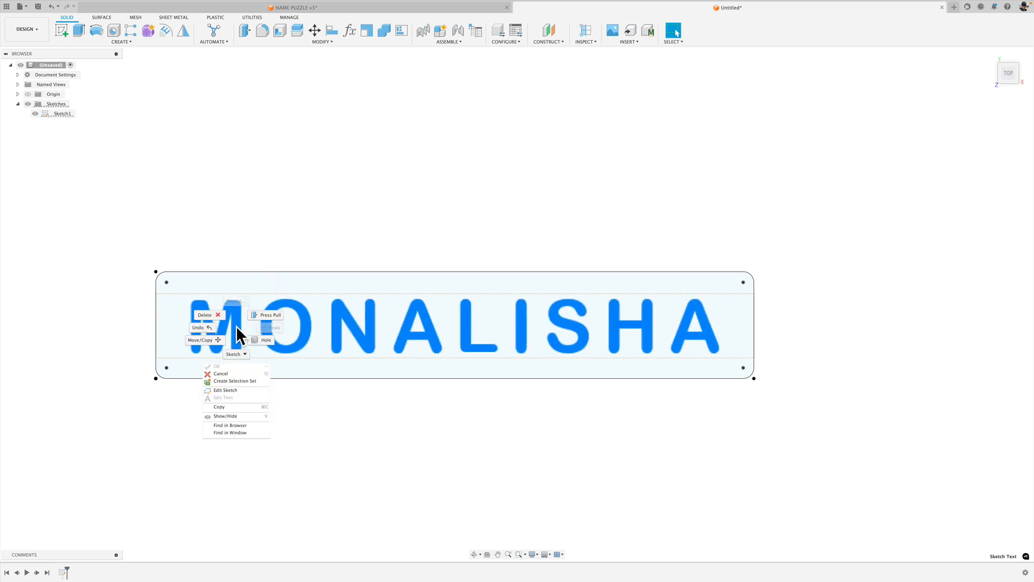
{"action": "left_click", "coordinate": [236, 391]}
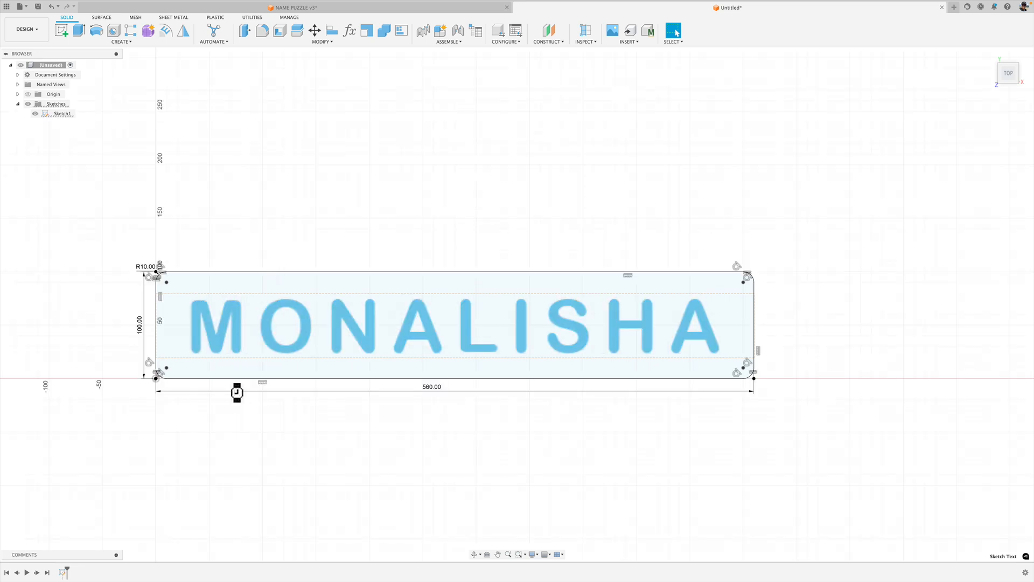
{"action": "right_click", "coordinate": [236, 325]}
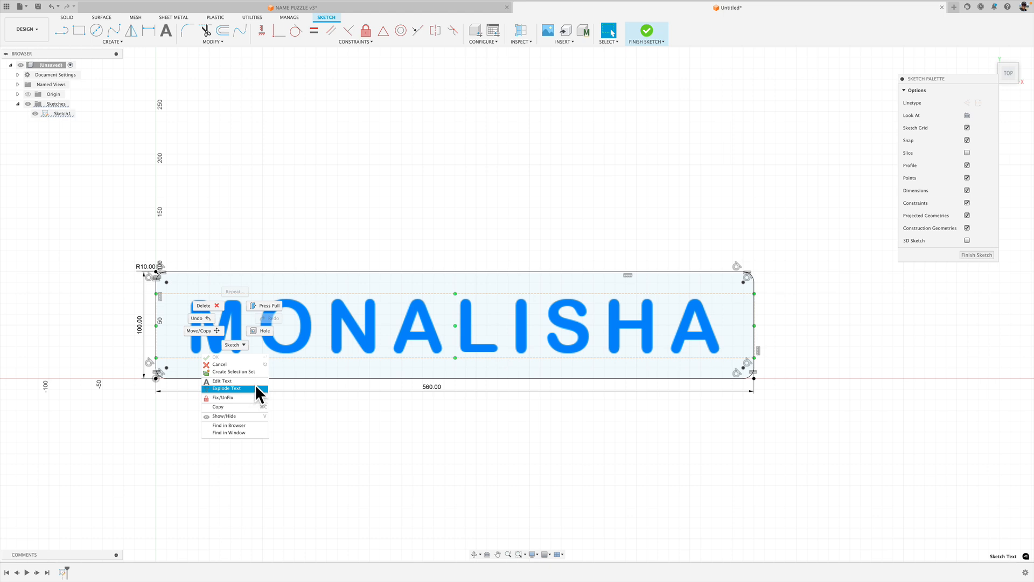
{"action": "left_click", "coordinate": [241, 388]}
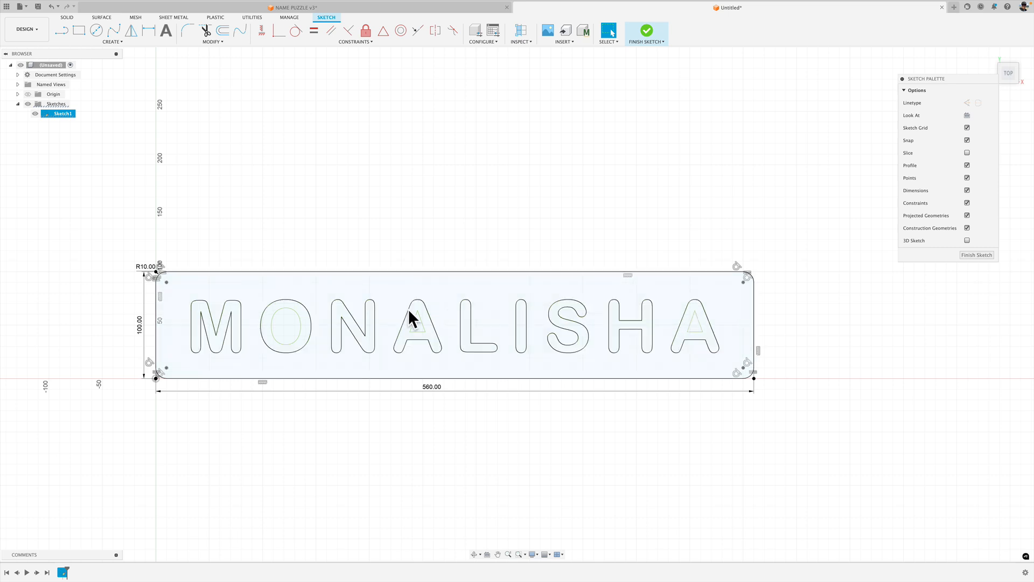
- Switch to the NAME PUZZLE v3 design and examine the clearance around the blue letter A next to the white L up close
{"action": "left_click", "coordinate": [423, 9]}
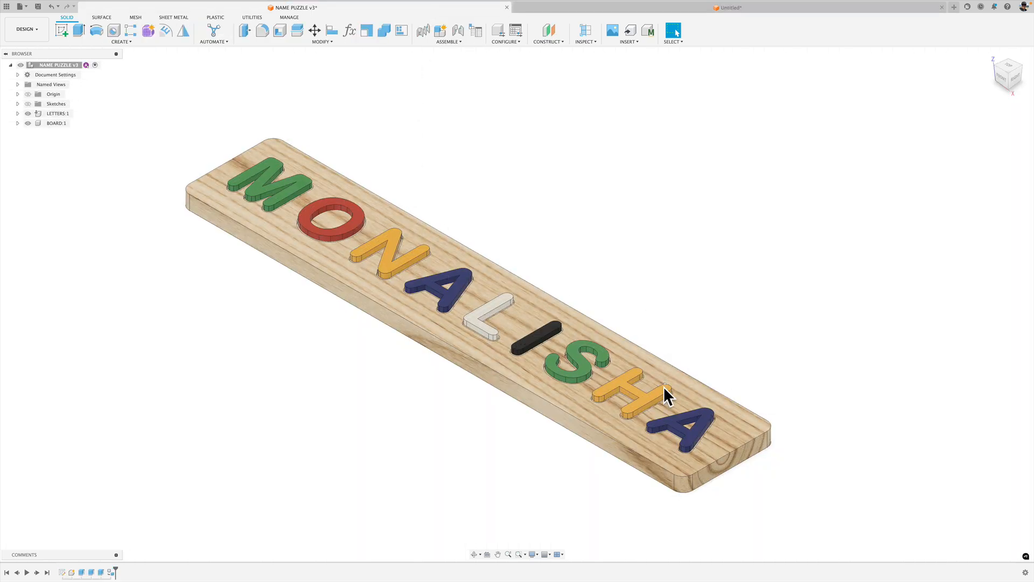
{"action": "scroll", "coordinate": [442, 302], "scroll_direction": "up", "scroll_amount": 5}
{"action": "scroll", "coordinate": [440, 295], "scroll_direction": "up", "scroll_amount": 10}
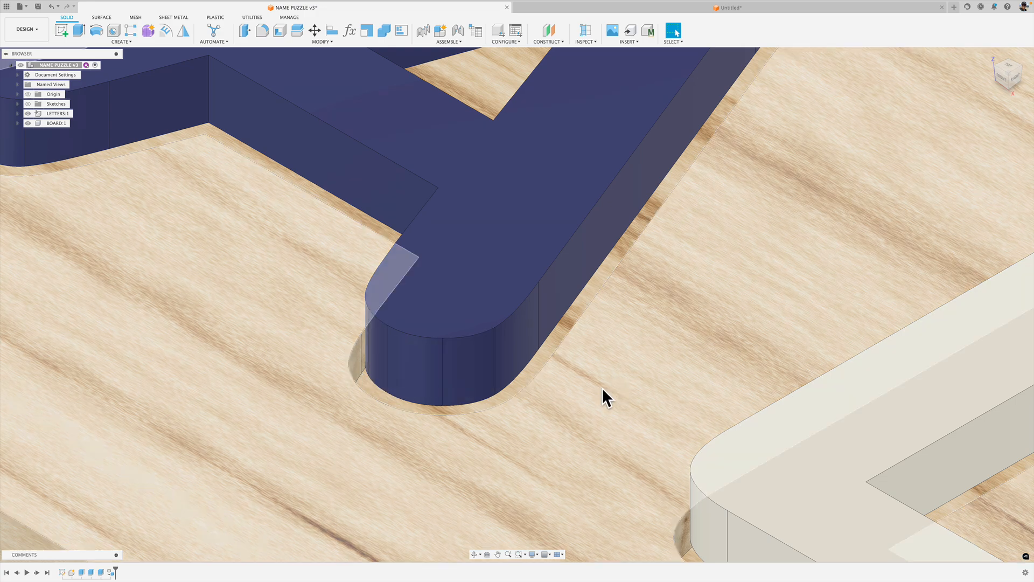
- Switch back to the untitled design with the open board sketch
{"action": "scroll", "coordinate": [541, 356], "scroll_direction": "down", "scroll_amount": 10}
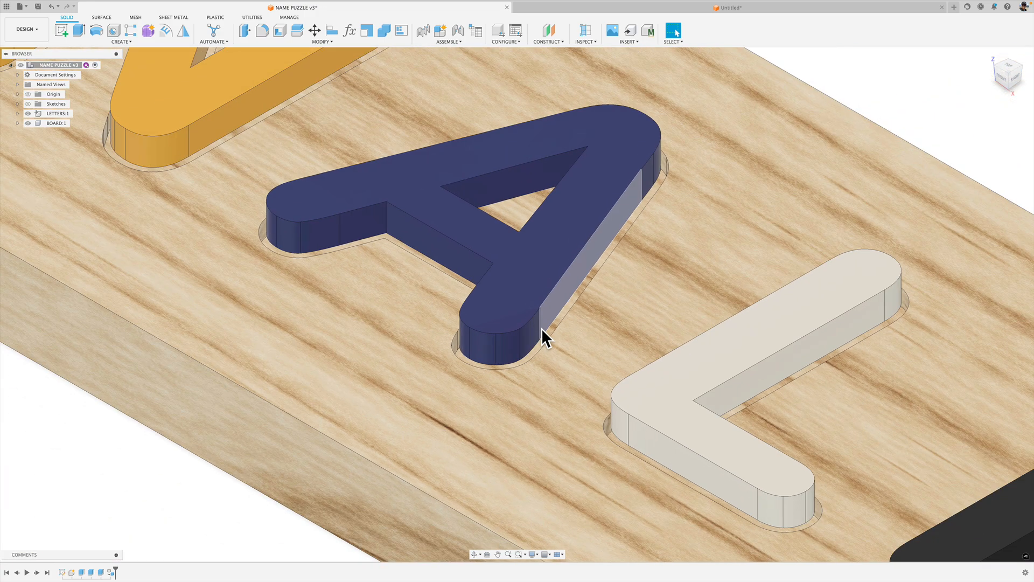
{"action": "scroll", "coordinate": [541, 328], "scroll_direction": "down", "scroll_amount": 10}
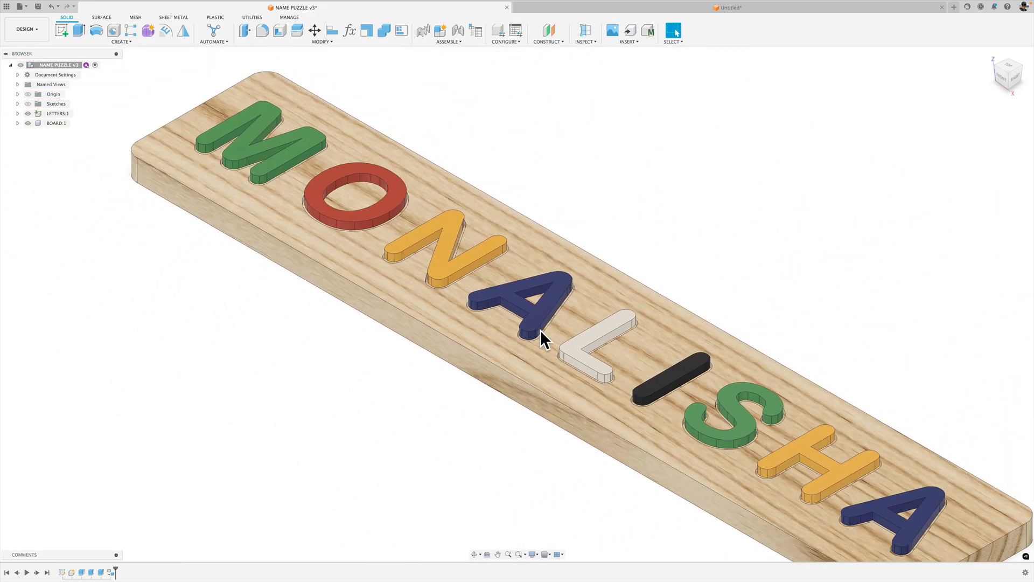
{"action": "scroll", "coordinate": [540, 329], "scroll_direction": "down", "scroll_amount": 3}
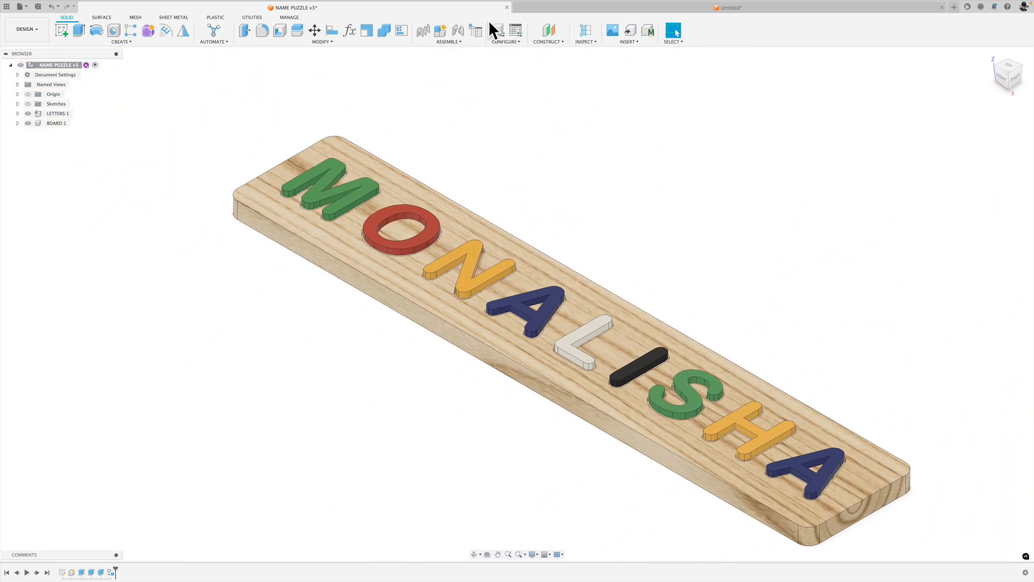
{"action": "left_click", "coordinate": [583, 11]}
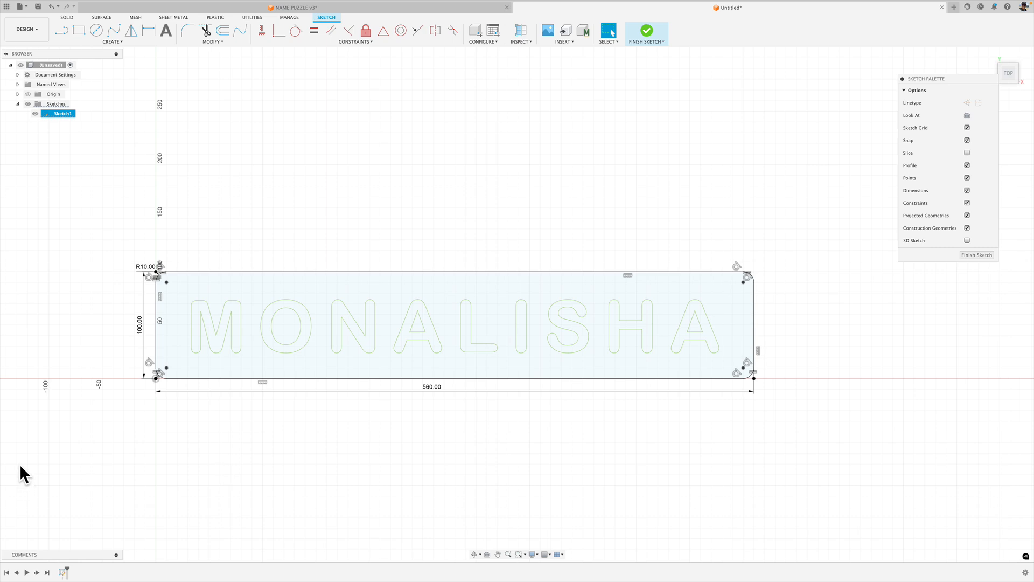
- Offset the outline of the letter M outward by 1 mm
{"action": "scroll", "coordinate": [177, 330], "scroll_direction": "up", "scroll_amount": 10}
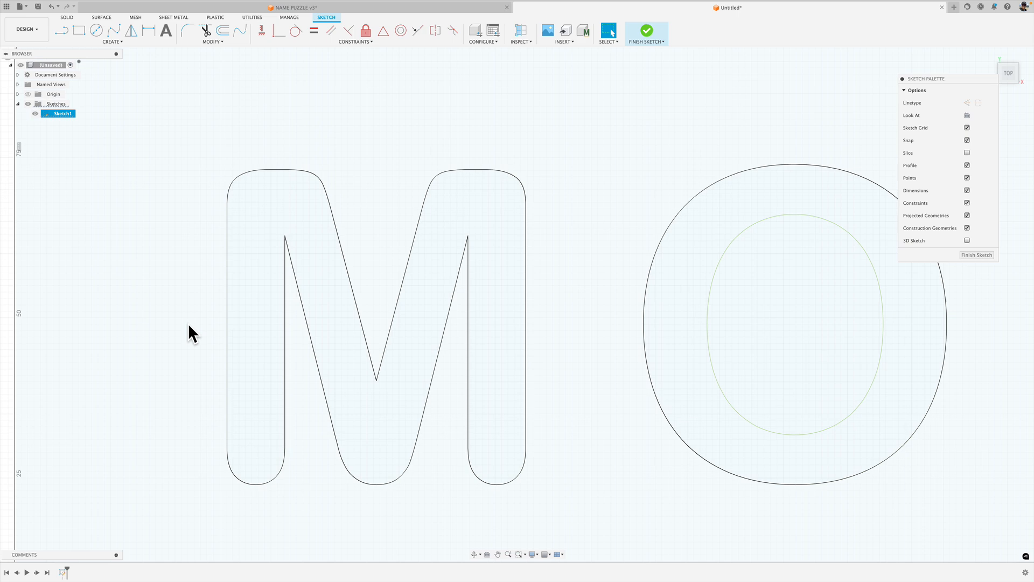
{"action": "key", "text": "o"}
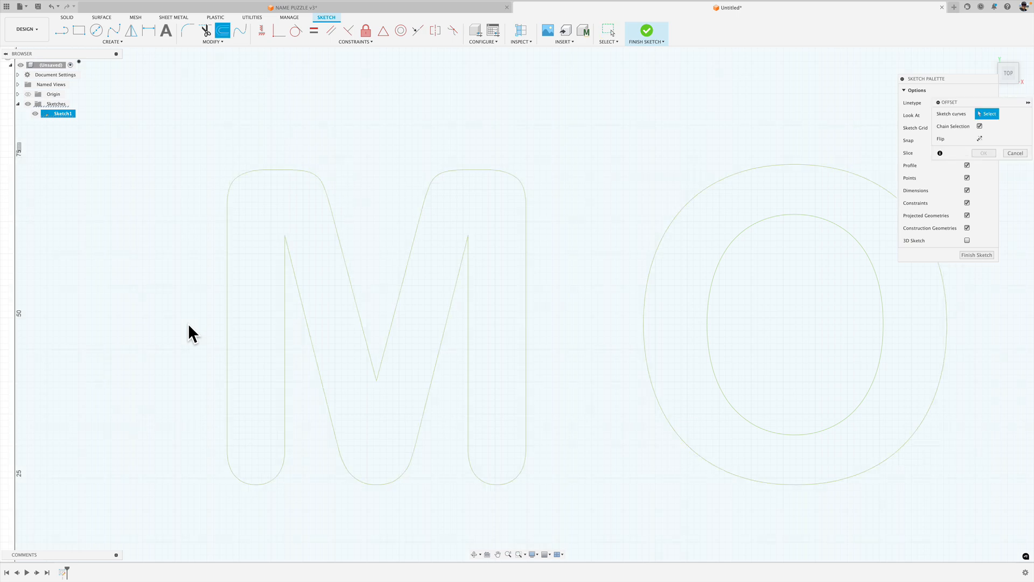
{"action": "left_click", "coordinate": [227, 221]}
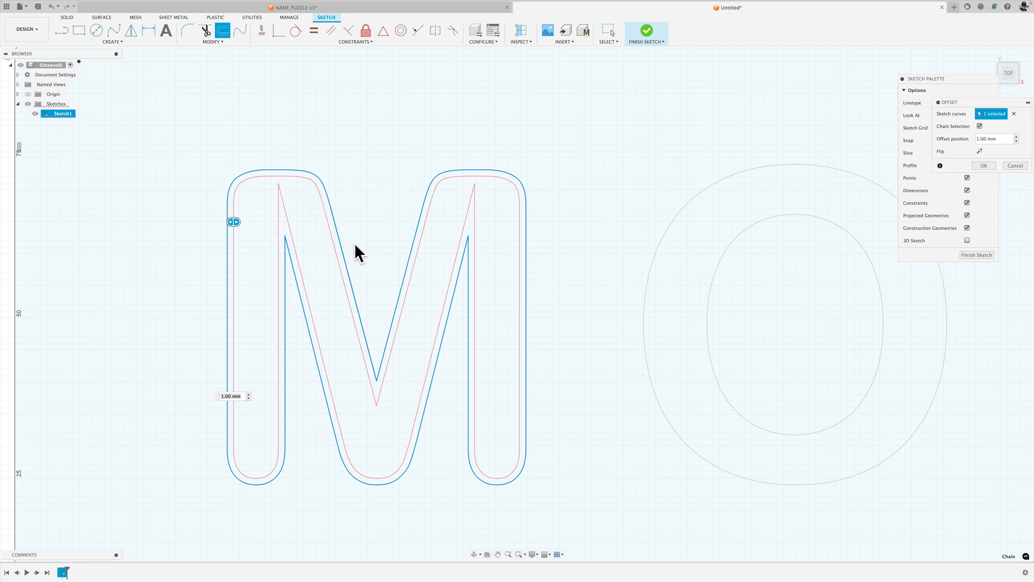
{"action": "left_click_drag", "start_coordinate": [976, 103], "coordinate": [582, 105]}
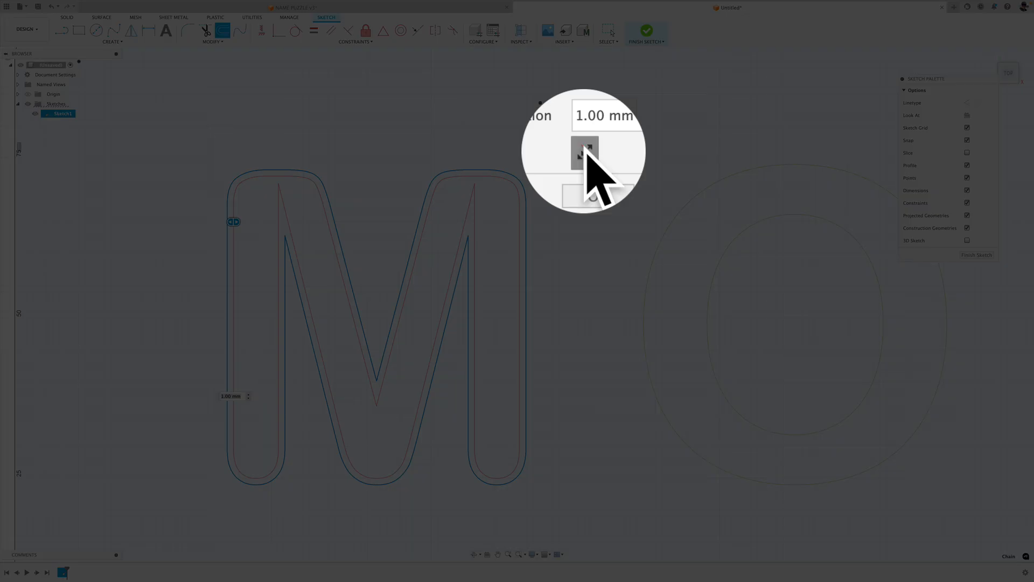
{"action": "left_click", "coordinate": [584, 152]}
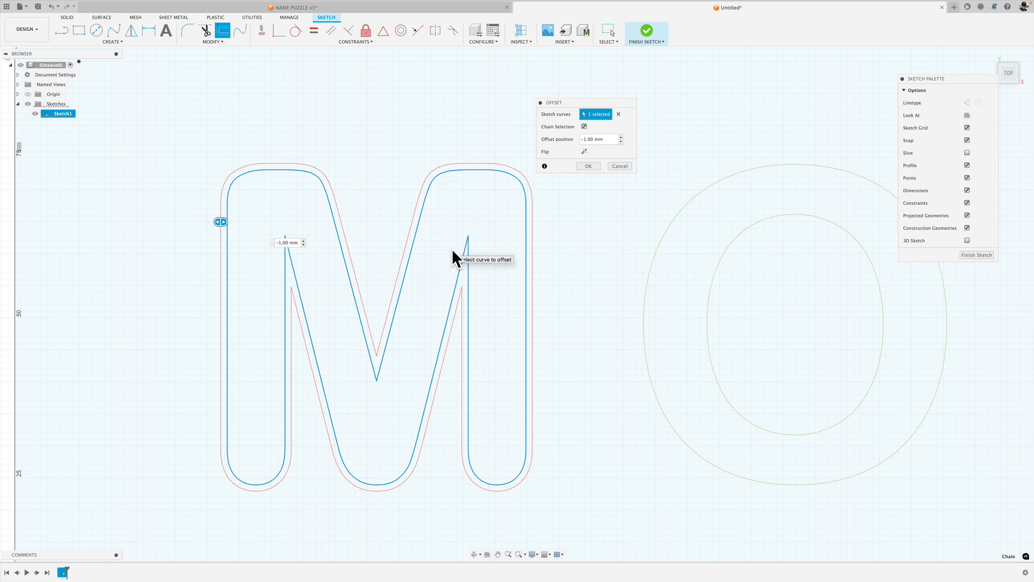
{"action": "left_click", "coordinate": [587, 167]}
- Offset the outer outline of the letter O outward by 1 mm
{"action": "middle_click_drag", "start_coordinate": [591, 196], "coordinate": [207, 180]}
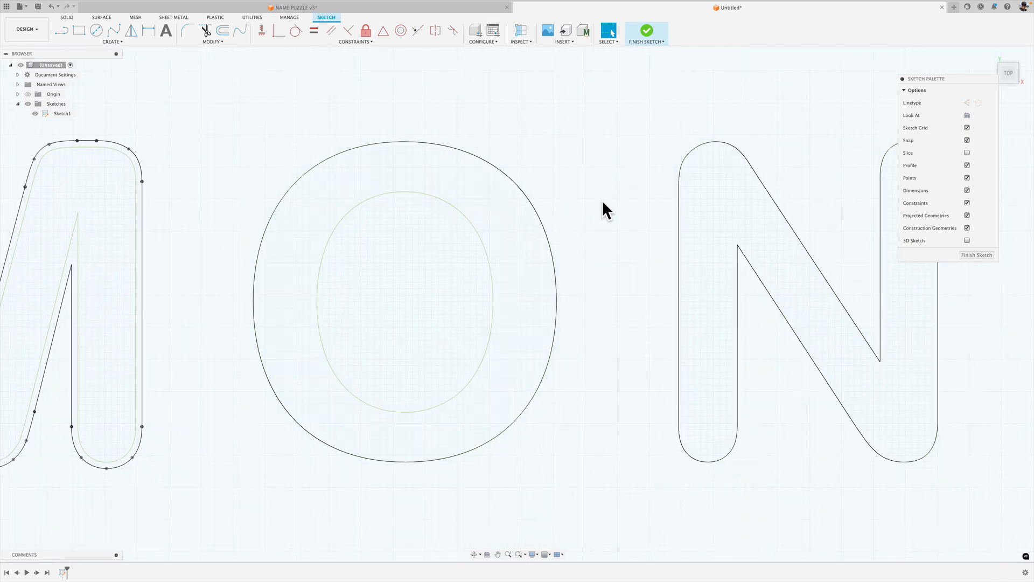
{"action": "left_click_drag", "start_coordinate": [604, 212], "coordinate": [604, 111]}
{"action": "left_click", "coordinate": [604, 111]}
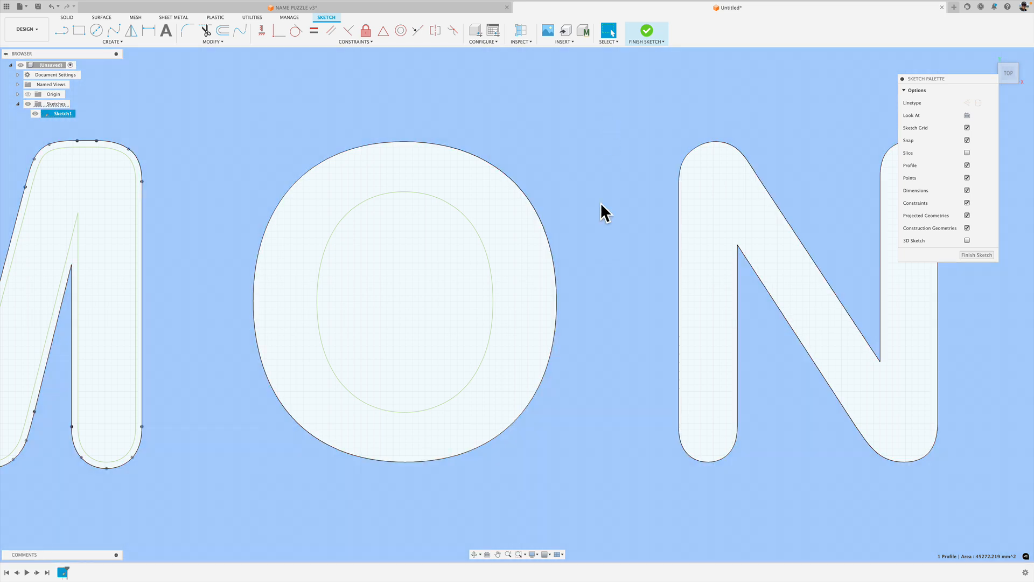
{"action": "right_click_drag", "start_coordinate": [603, 239], "coordinate": [607, 138]}
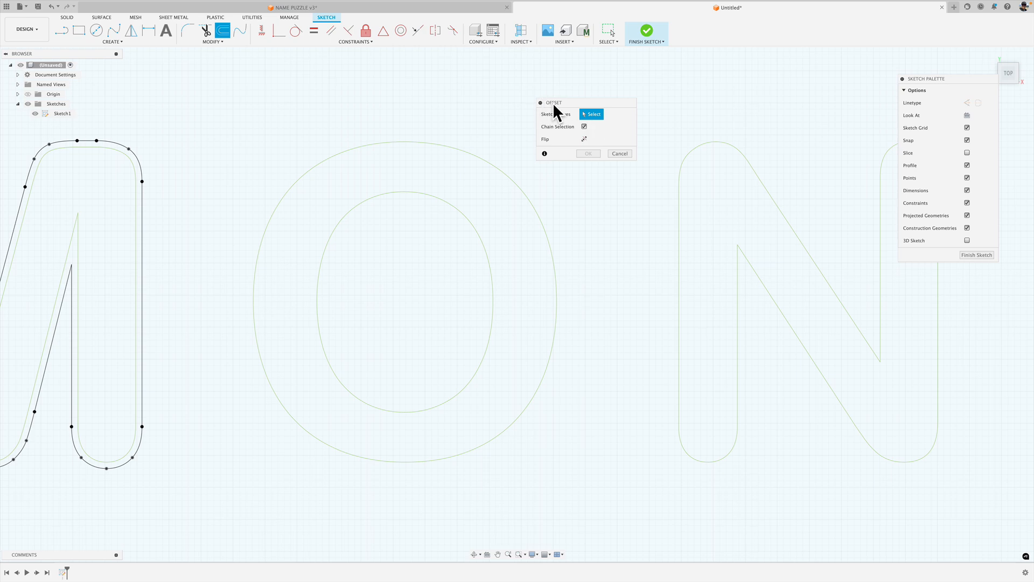
{"action": "left_click", "coordinate": [473, 153]}
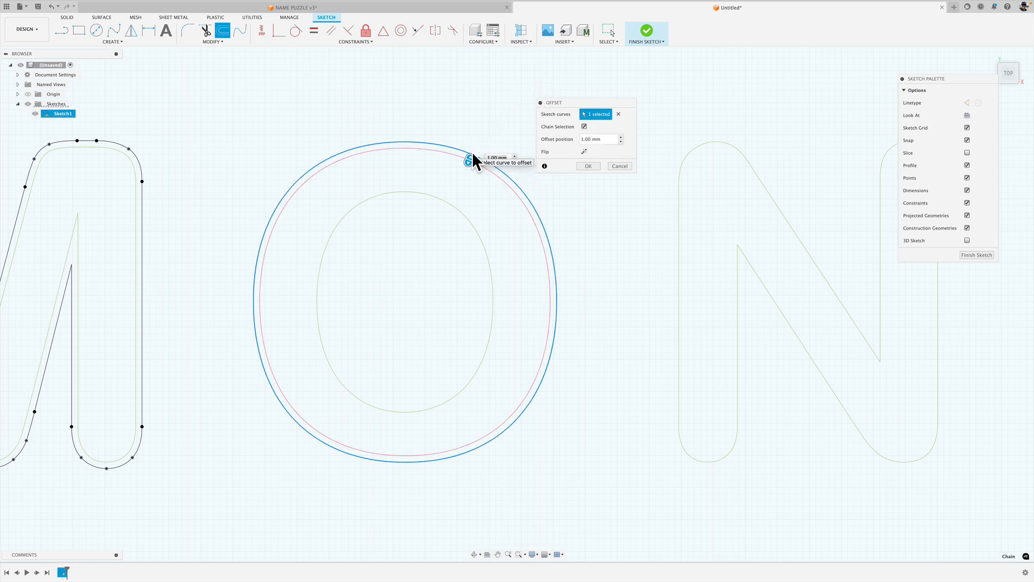
{"action": "left_click", "coordinate": [584, 151]}
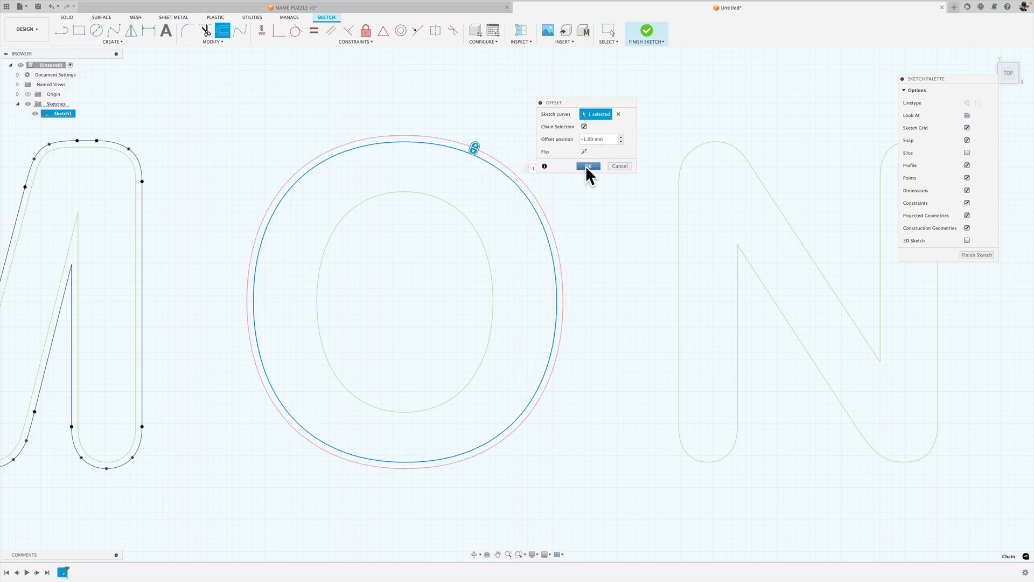
{"action": "left_click", "coordinate": [587, 167]}
- Offset the outline of the letter N outward by 1 mm
{"action": "middle_click_drag", "start_coordinate": [658, 289], "coordinate": [153, 280]}
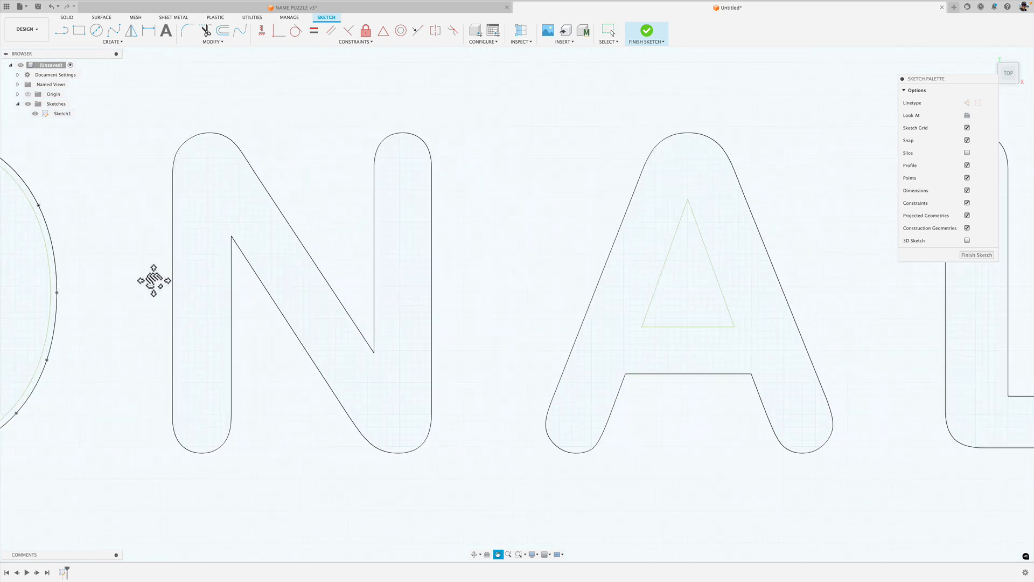
{"action": "key", "text": "o"}
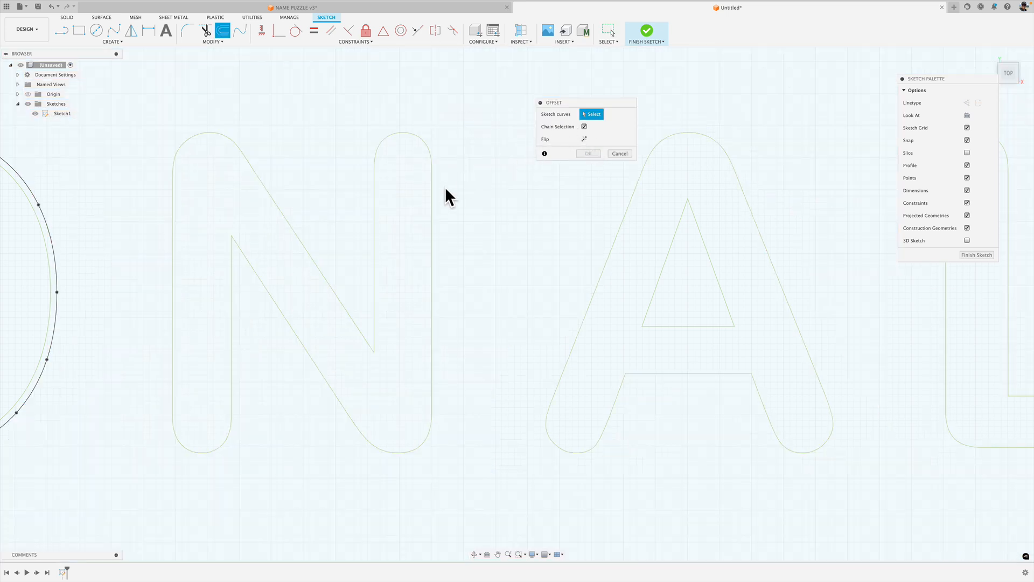
{"action": "left_click", "coordinate": [432, 195]}
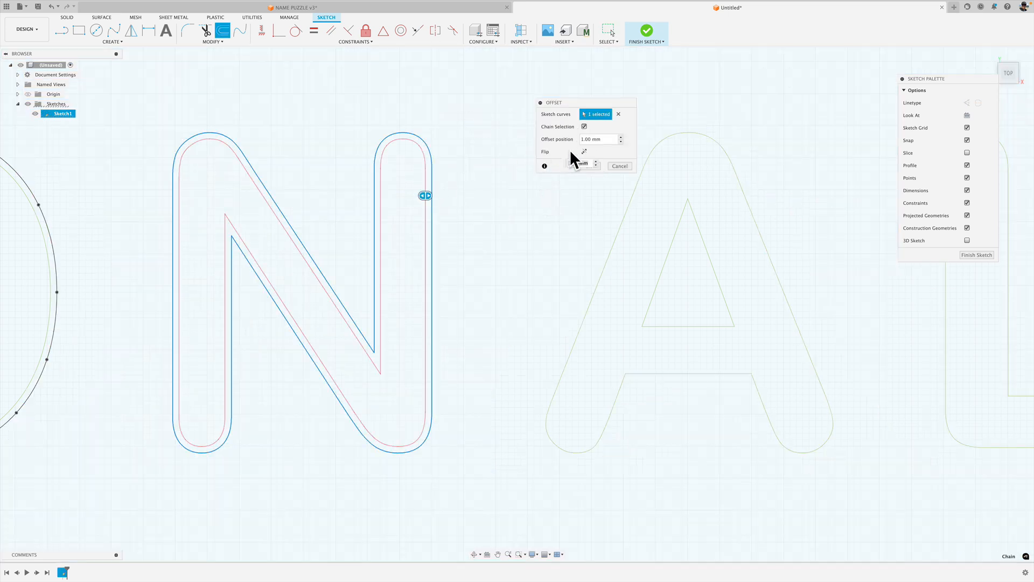
{"action": "left_click", "coordinate": [584, 151]}
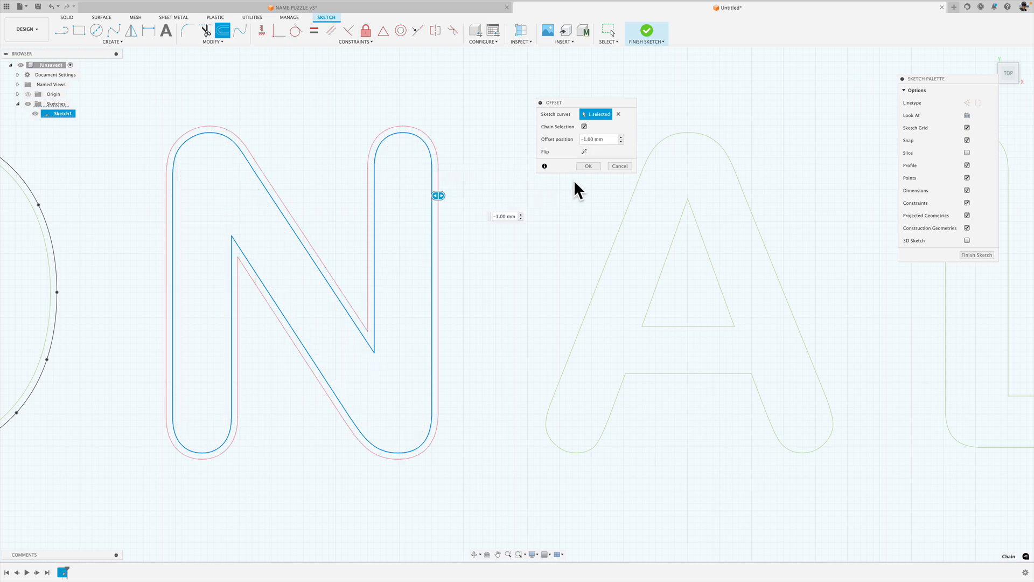
{"action": "left_click", "coordinate": [584, 166]}
- Offset the outer outline of the first letter A, between N and L, outward by 1 mm
{"action": "middle_click_drag", "start_coordinate": [547, 281], "coordinate": [138, 279]}
{"action": "left_click", "coordinate": [322, 132]}
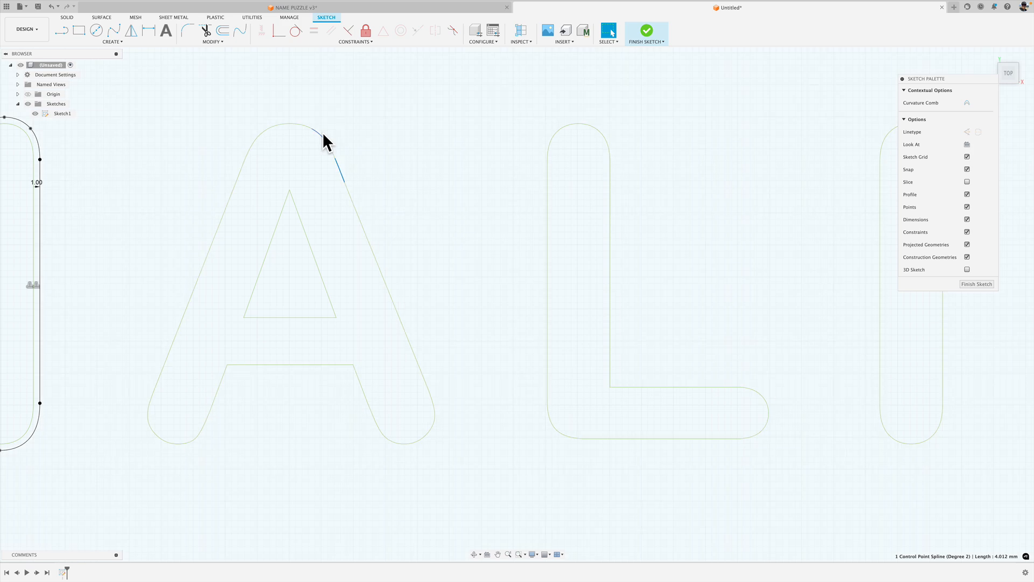
{"action": "key", "text": "o"}
{"action": "left_click", "coordinate": [350, 199]}
{"action": "left_click", "coordinate": [583, 153]}
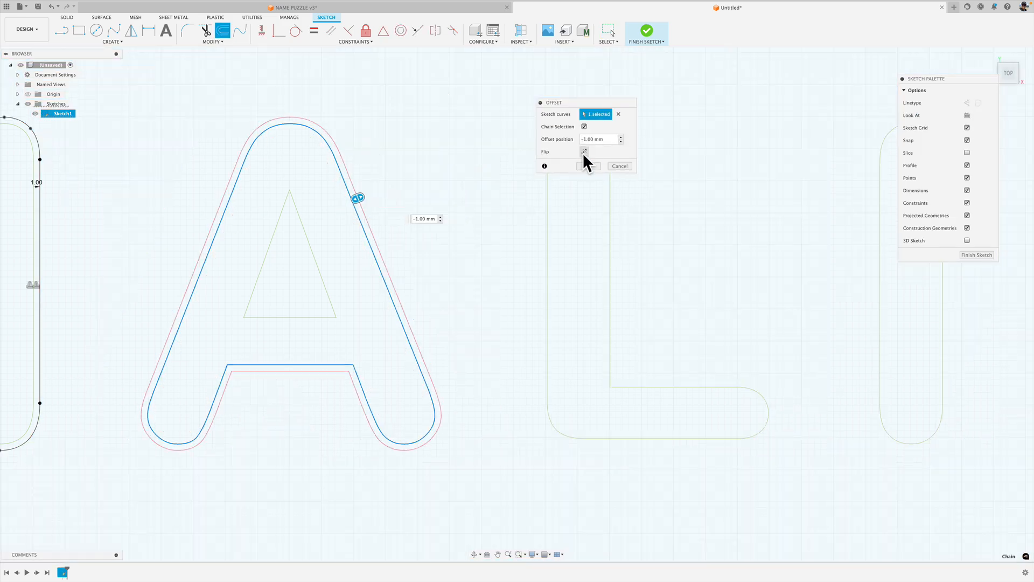
{"action": "left_click", "coordinate": [585, 166]}
- Offset the outline of the letter L outward by 1 mm
{"action": "middle_click_drag", "start_coordinate": [560, 241], "coordinate": [187, 244]}
{"action": "key", "text": "o"}
{"action": "left_click", "coordinate": [237, 232]}
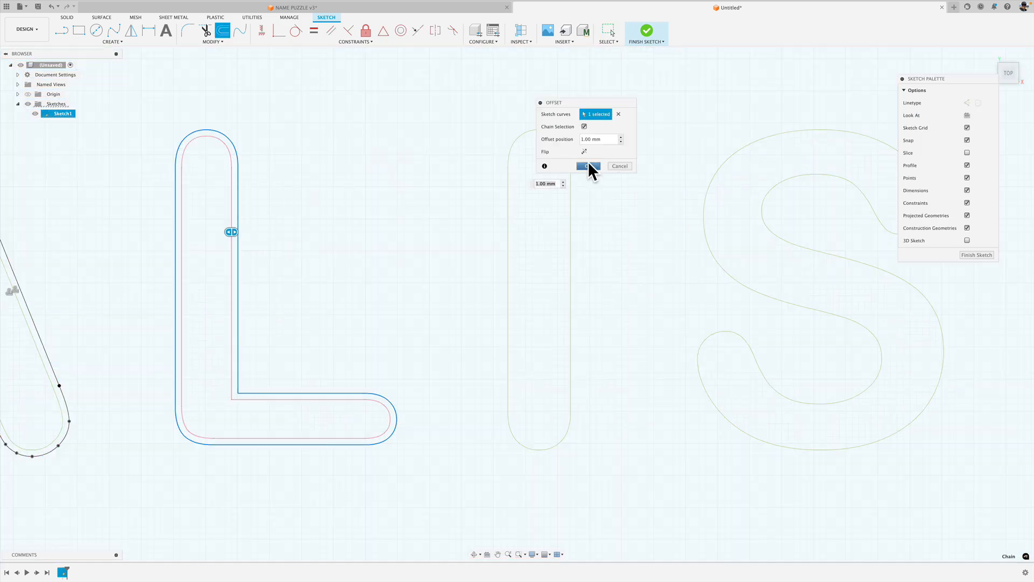
{"action": "left_click", "coordinate": [587, 166]}
- Offset the outline of the letter I outward by 1 mm
{"action": "middle_click_drag", "start_coordinate": [626, 242], "coordinate": [325, 241]}
{"action": "key", "text": "o"}
{"action": "left_click", "coordinate": [266, 221]}
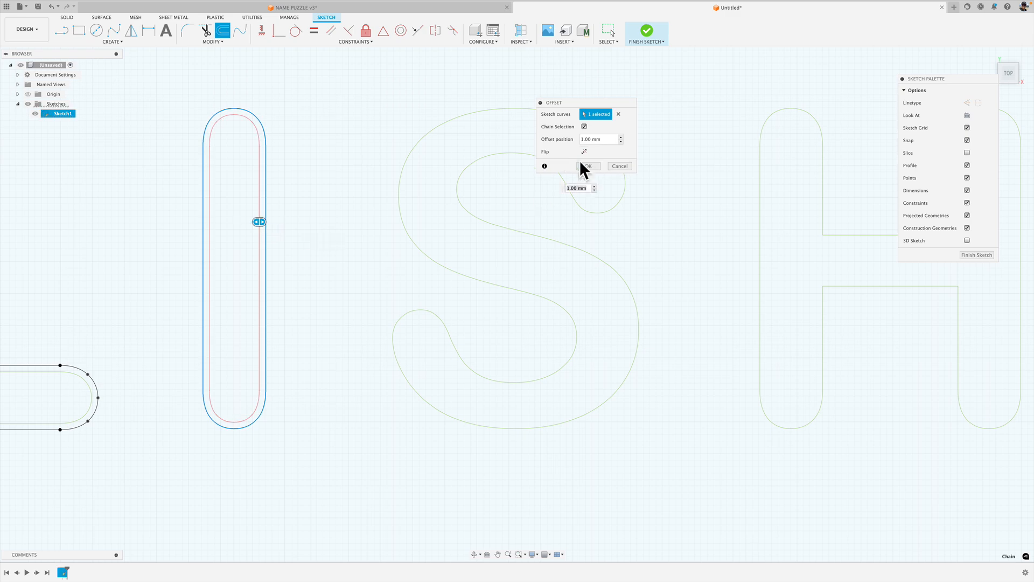
{"action": "left_click", "coordinate": [588, 166]}
- Offset the outline of the letter S outward by 1 mm
{"action": "middle_click_drag", "start_coordinate": [677, 277], "coordinate": [416, 277]}
{"action": "key", "text": "o"}
{"action": "left_click", "coordinate": [360, 169]}
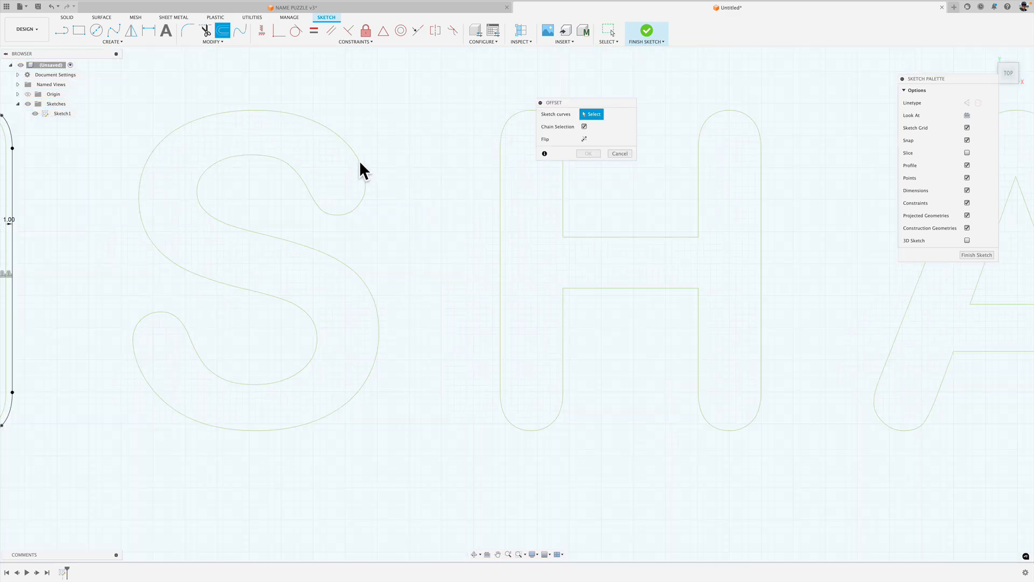
{"action": "left_click", "coordinate": [584, 152]}
{"action": "left_click", "coordinate": [588, 166]}
- Offset the outline of the letter H outward by 1 mm
{"action": "middle_click_drag", "start_coordinate": [651, 339], "coordinate": [469, 300]}
{"action": "key", "text": "o"}
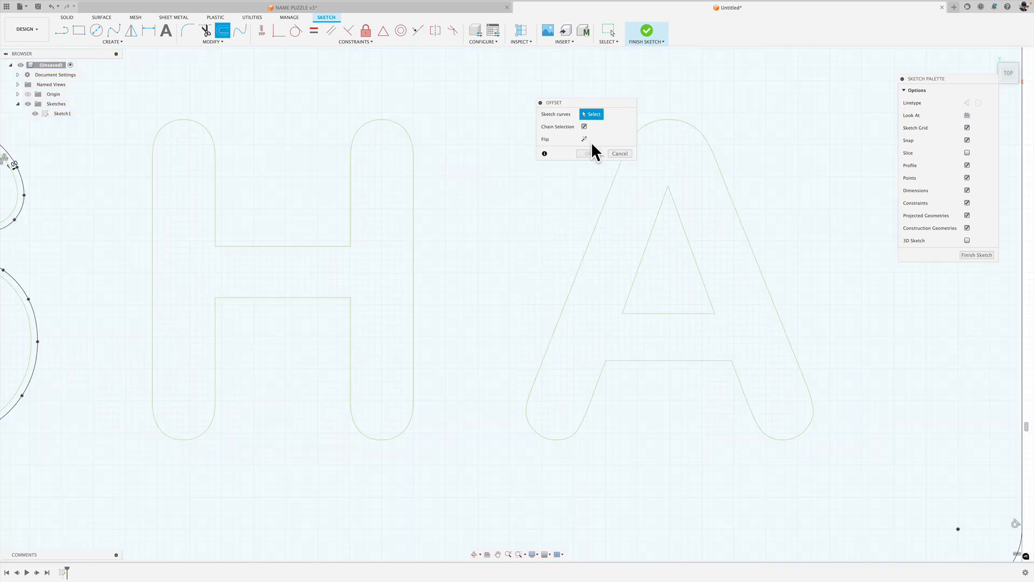
{"action": "left_click", "coordinate": [413, 224]}
{"action": "left_click", "coordinate": [588, 165]}
- Offset the outer outline of the last letter A outward by 1 mm
{"action": "middle_click_drag", "start_coordinate": [791, 286], "coordinate": [388, 302]}
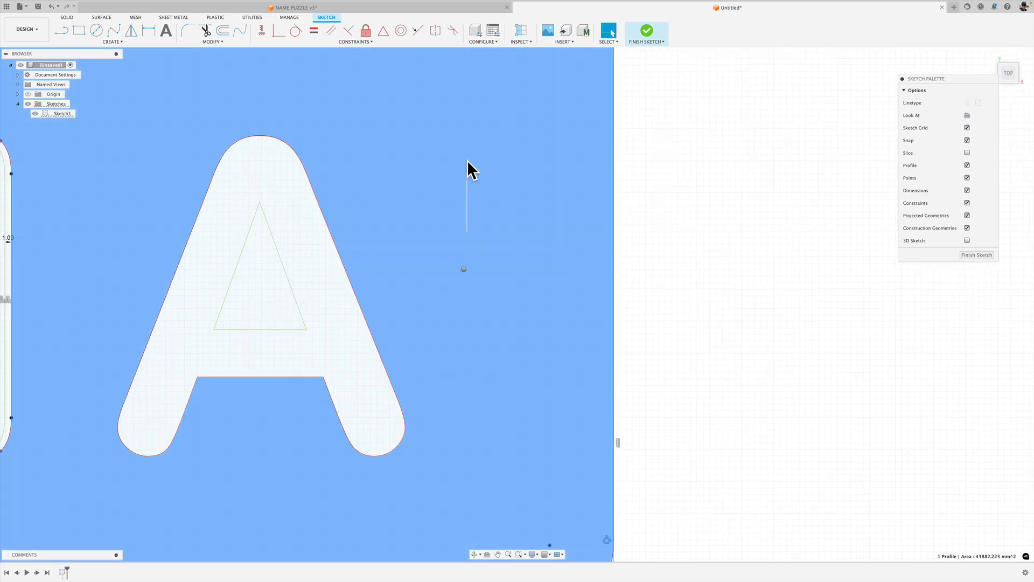
{"action": "key", "text": "o"}
{"action": "left_click", "coordinate": [338, 253]}
{"action": "left_click", "coordinate": [588, 166]}
- Finish the board sketch and turn on the display of its dimensions in the model
{"action": "scroll", "coordinate": [457, 227], "scroll_direction": "down", "scroll_amount": 6}
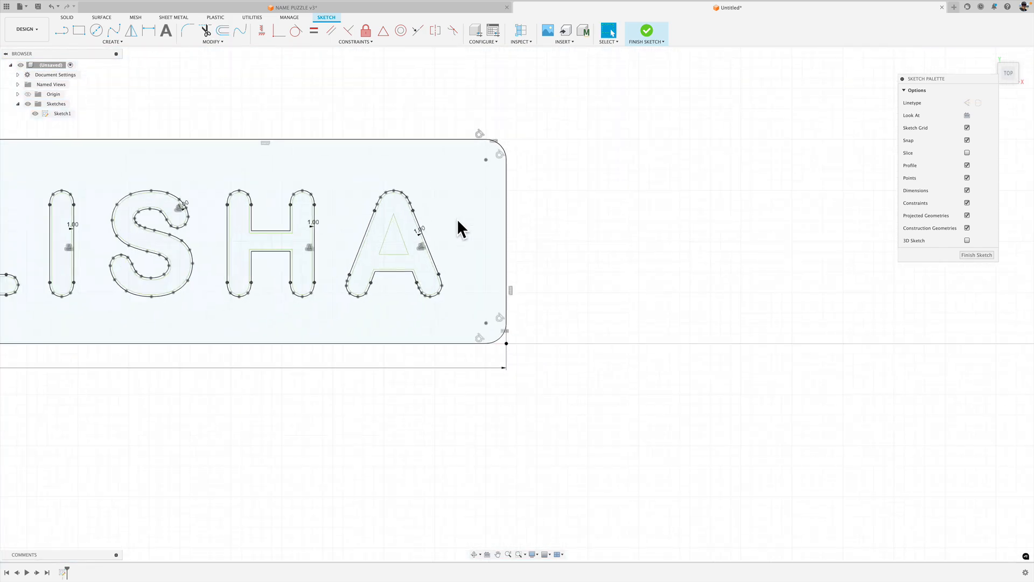
{"action": "middle_click_drag", "start_coordinate": [324, 322], "coordinate": [593, 370]}
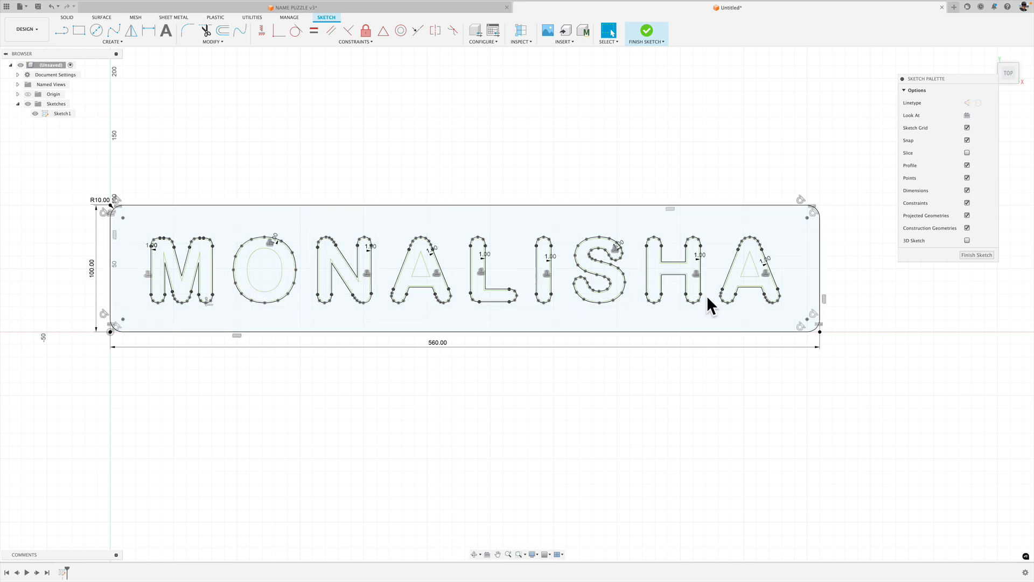
{"action": "left_click", "coordinate": [984, 254]}
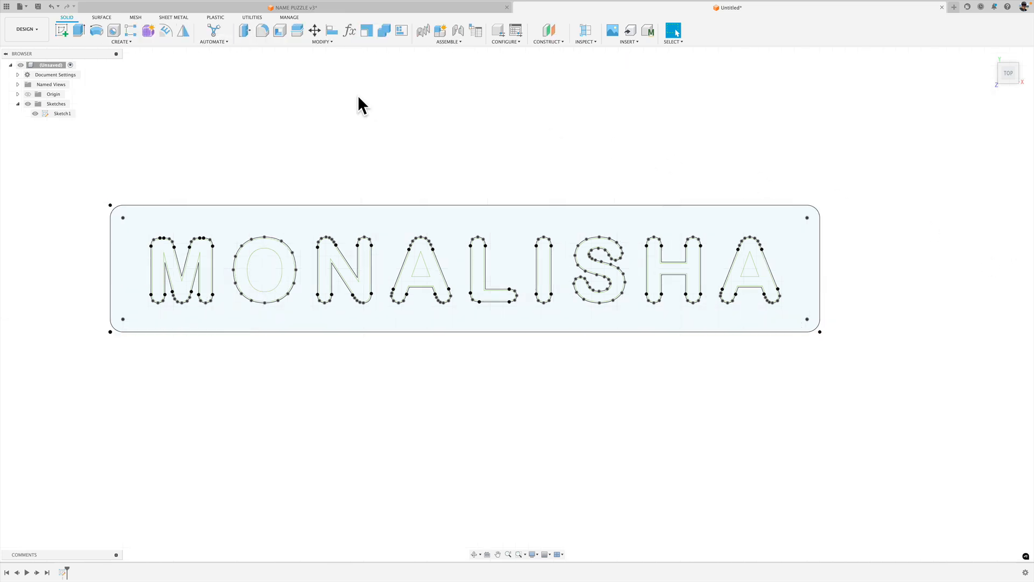
{"action": "middle_click_drag", "start_coordinate": [501, 383], "coordinate": [555, 396]}
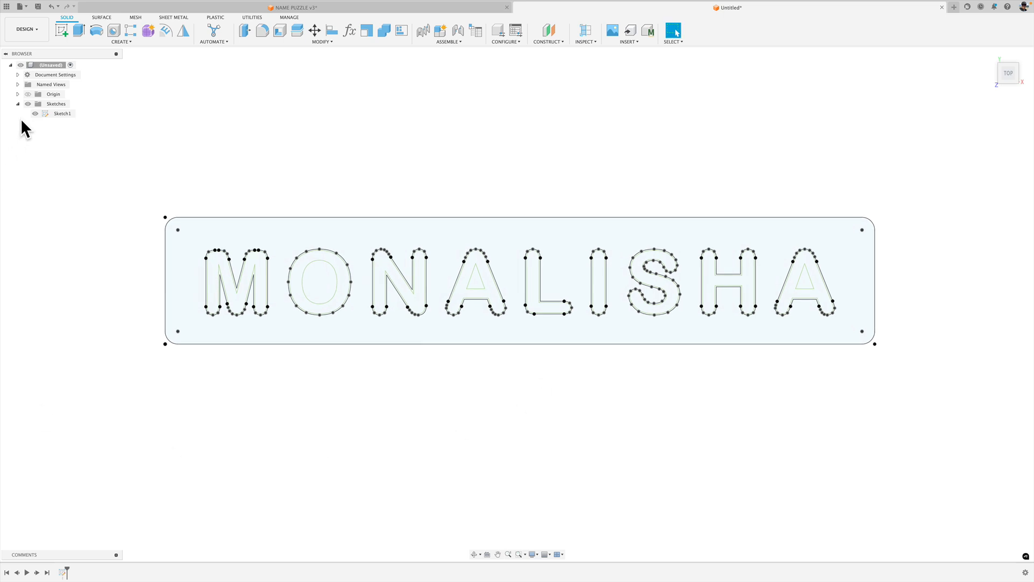
{"action": "right_click", "coordinate": [51, 111]}
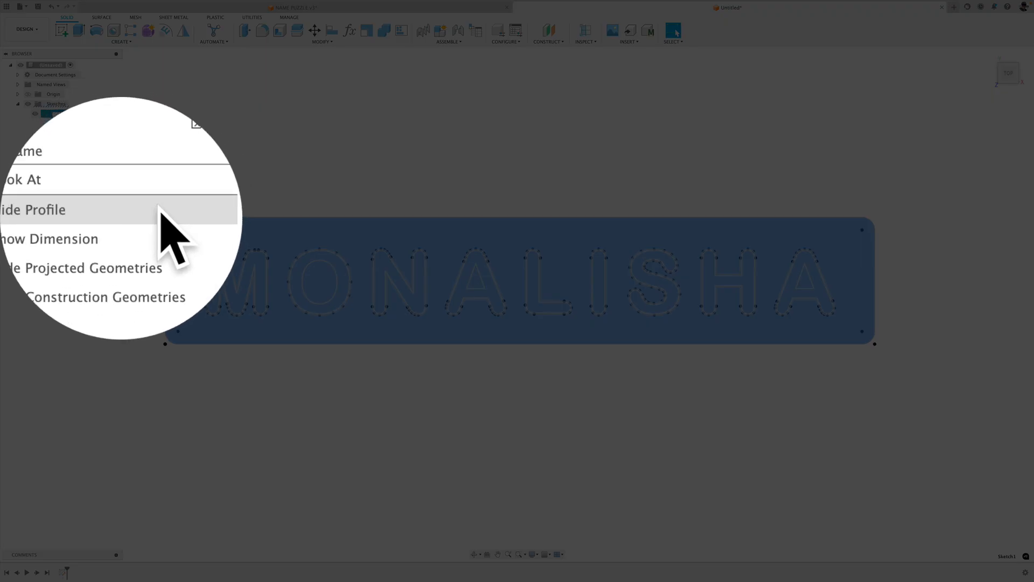
{"action": "left_click", "coordinate": [122, 224]}
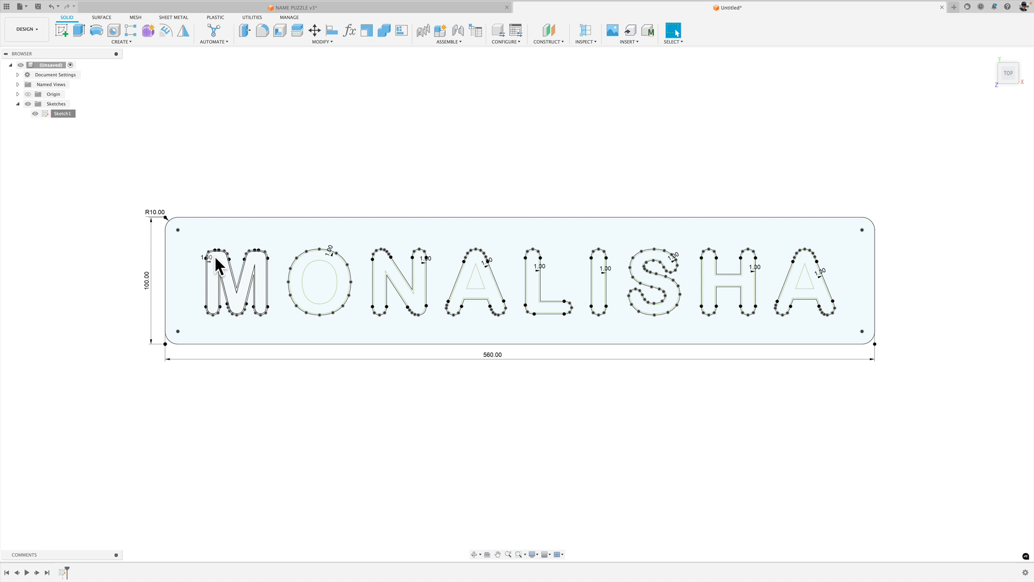
{"action": "scroll", "coordinate": [204, 256], "scroll_direction": "up", "scroll_amount": 2}
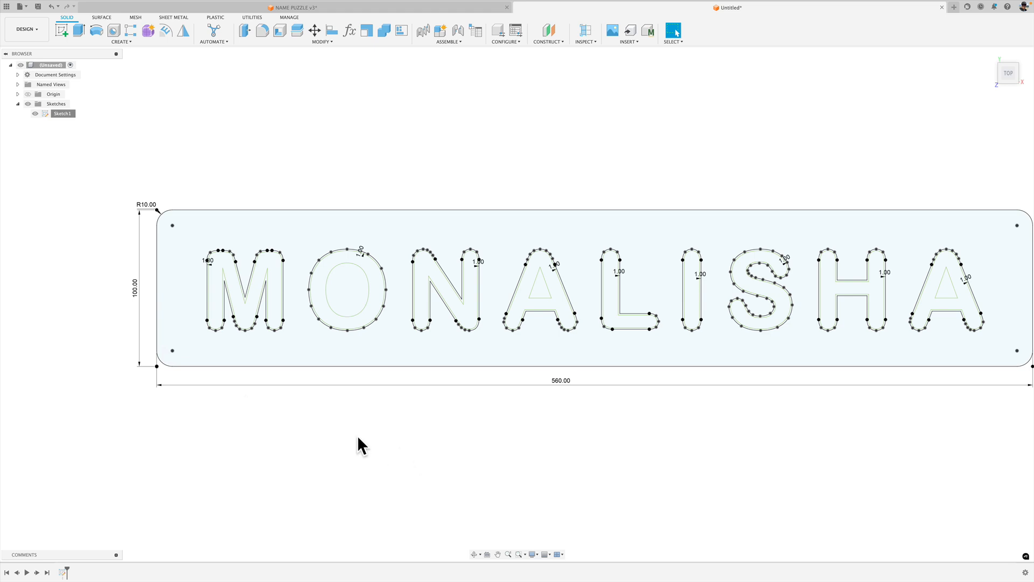
{"action": "mouse_move", "coordinate": [688, 422]}
{"action": "middle_mouse_down"}
{"action": "mouse_move", "coordinate": [531, 443]}
{"action": "mouse_move", "coordinate": [591, 407]}
{"action": "middle_mouse_up"}
{"action": "scroll", "coordinate": [487, 418], "scroll_direction": "down", "scroll_amount": 2}
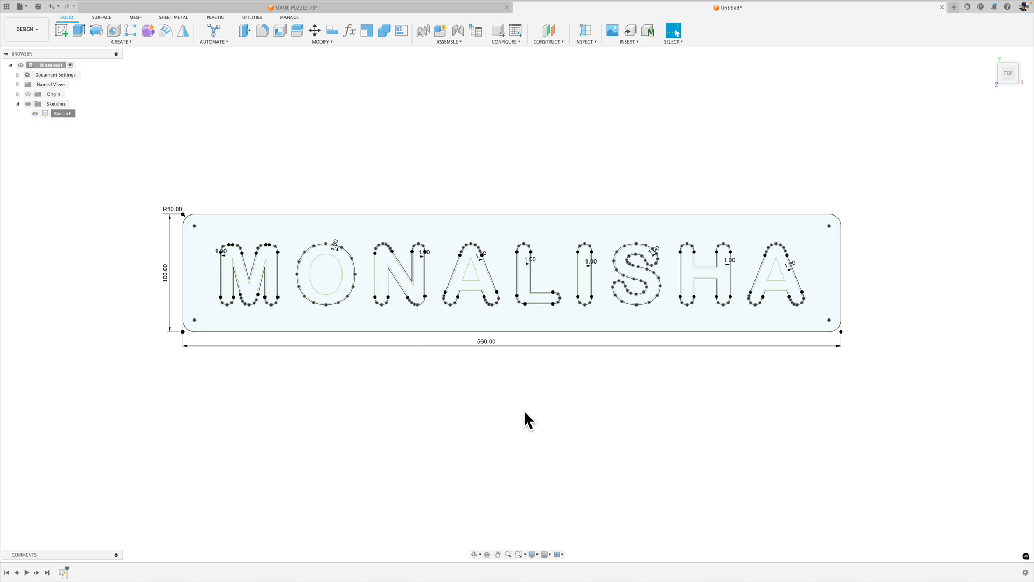
{"action": "key", "text": "e"}
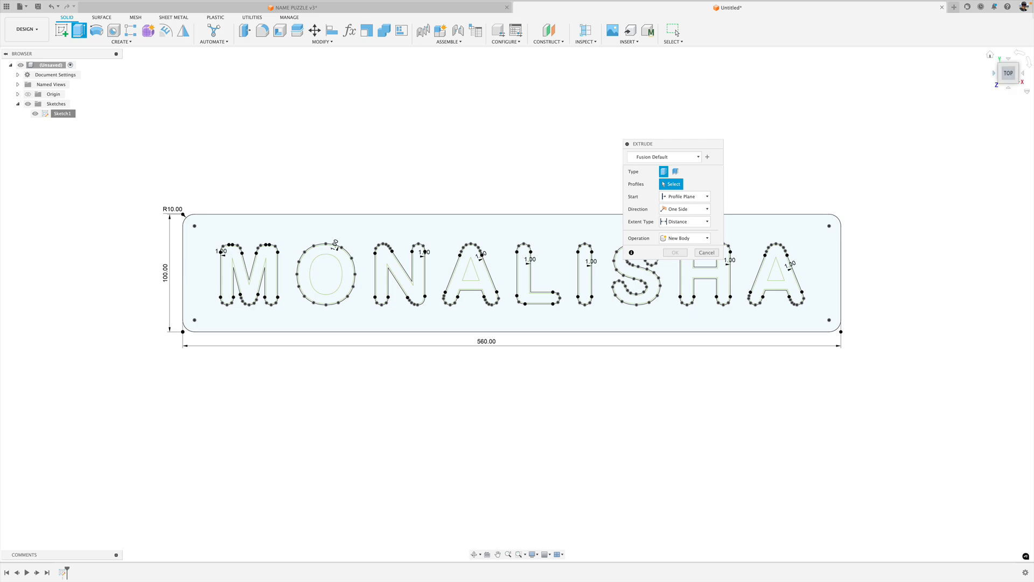
{"action": "left_click", "coordinate": [991, 55]}
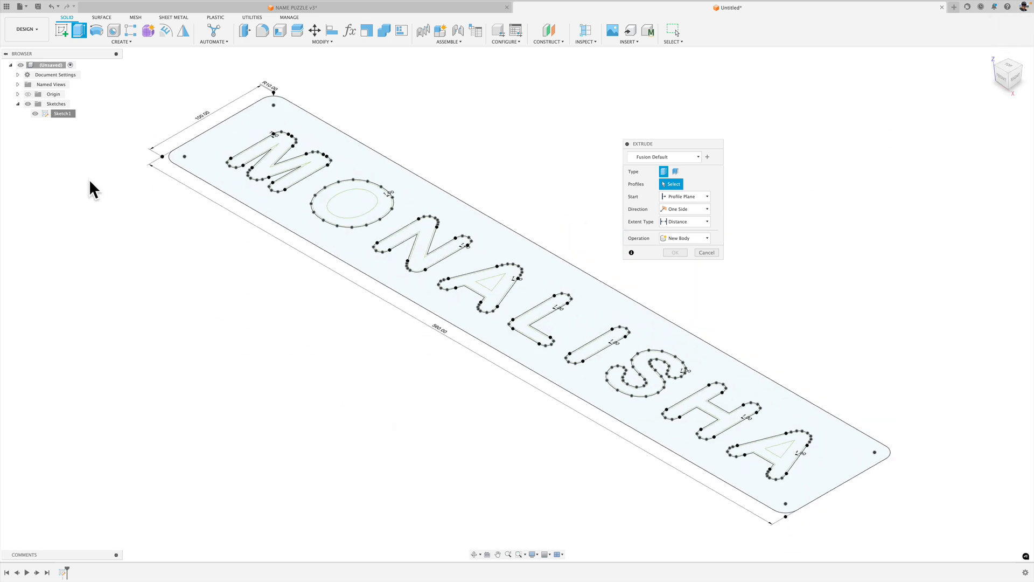
{"action": "scroll", "coordinate": [347, 108], "scroll_direction": "up", "scroll_amount": 5}
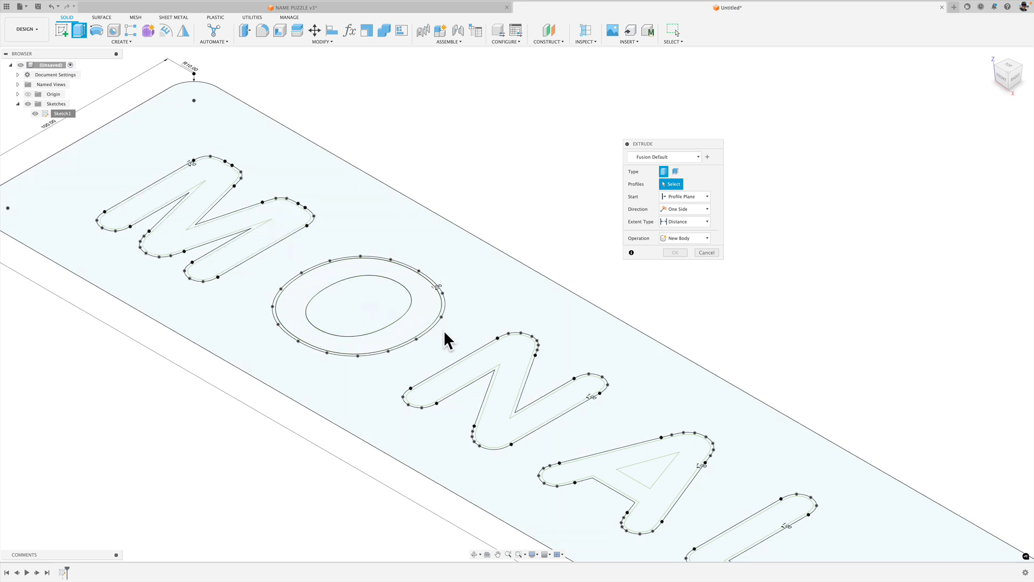
- Switch to the NAME PUZZLE v3 design, hide its BOARD component to examine the letters alone, and return to the untitled design
{"action": "mouse_move", "coordinate": [399, 6]}
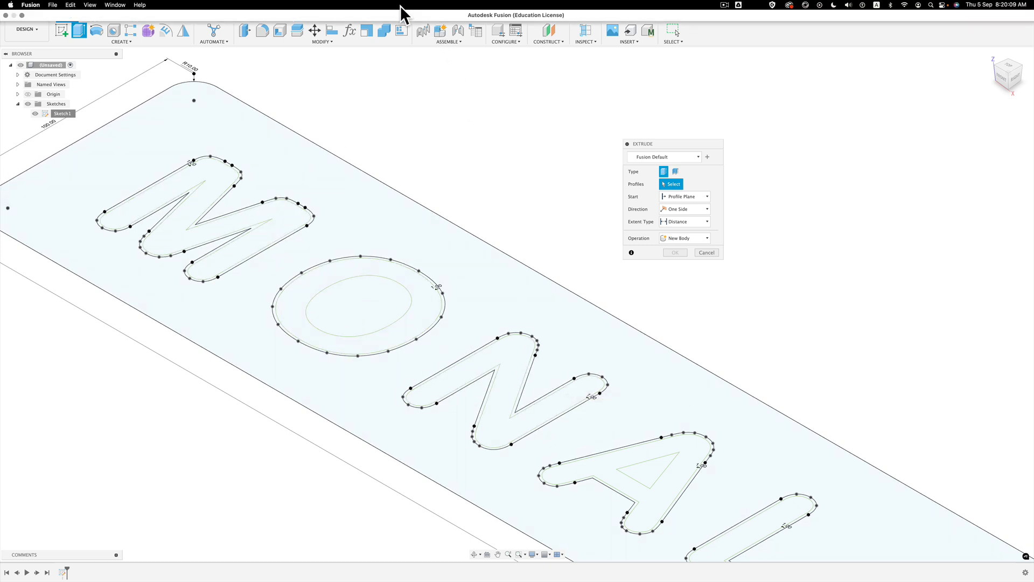
{"action": "left_click", "coordinate": [359, 6]}
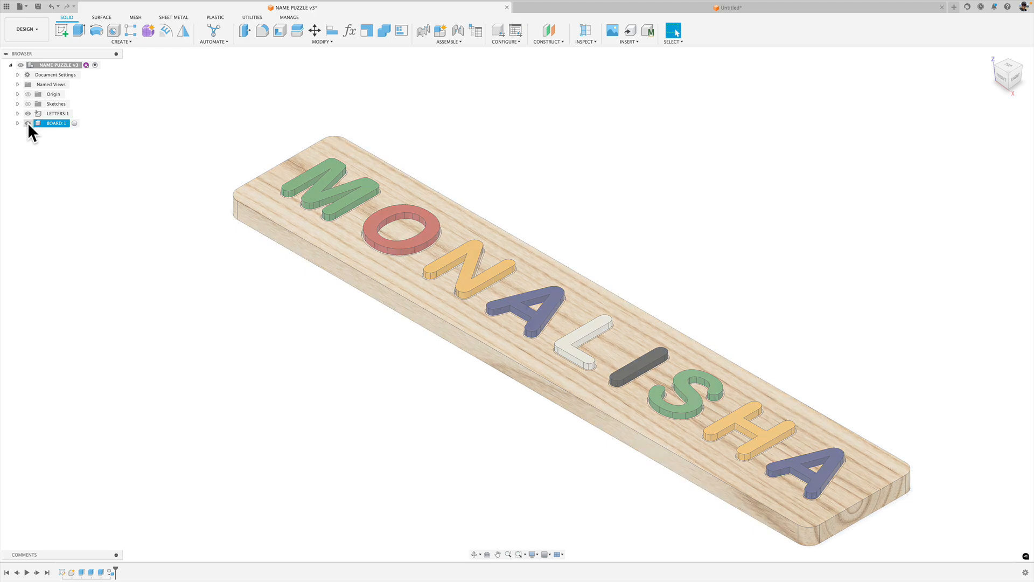
{"action": "left_click", "coordinate": [27, 123]}
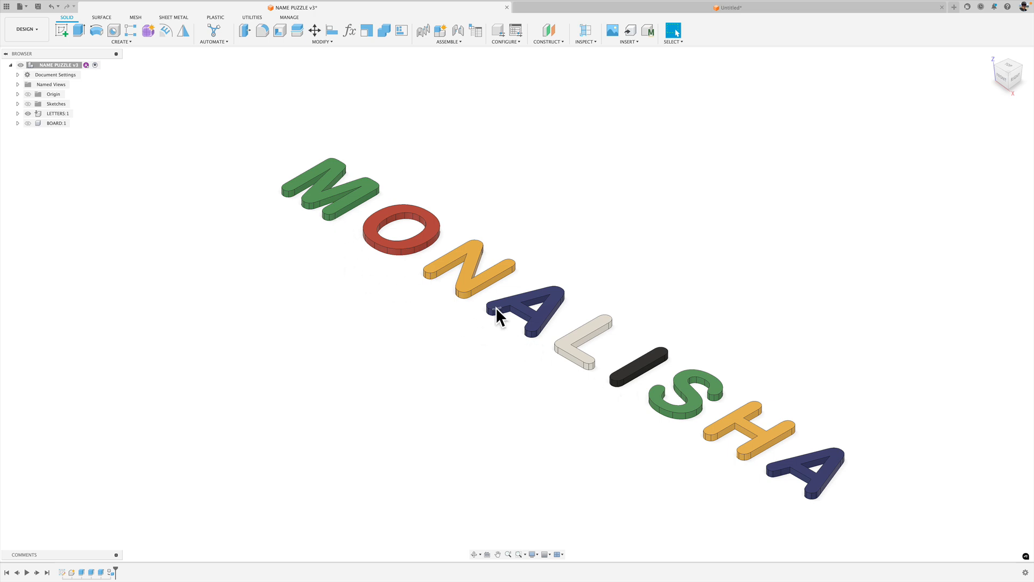
{"action": "left_click", "coordinate": [566, 8]}
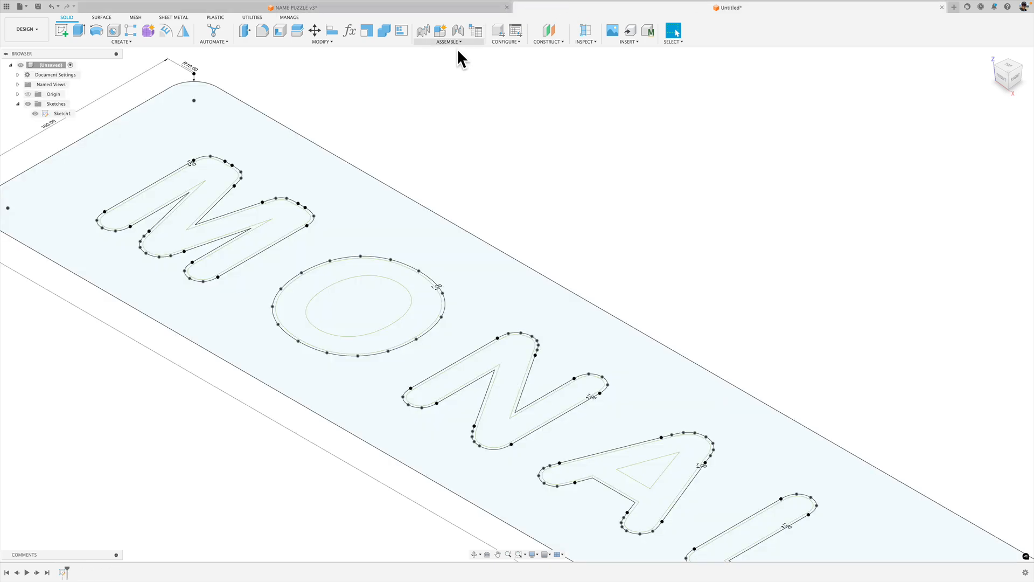
- Start an Extrude and select the inner profiles of the first three letters, M, O and N, without their offset borders
{"action": "scroll", "coordinate": [251, 169], "scroll_direction": "up", "scroll_amount": 5}
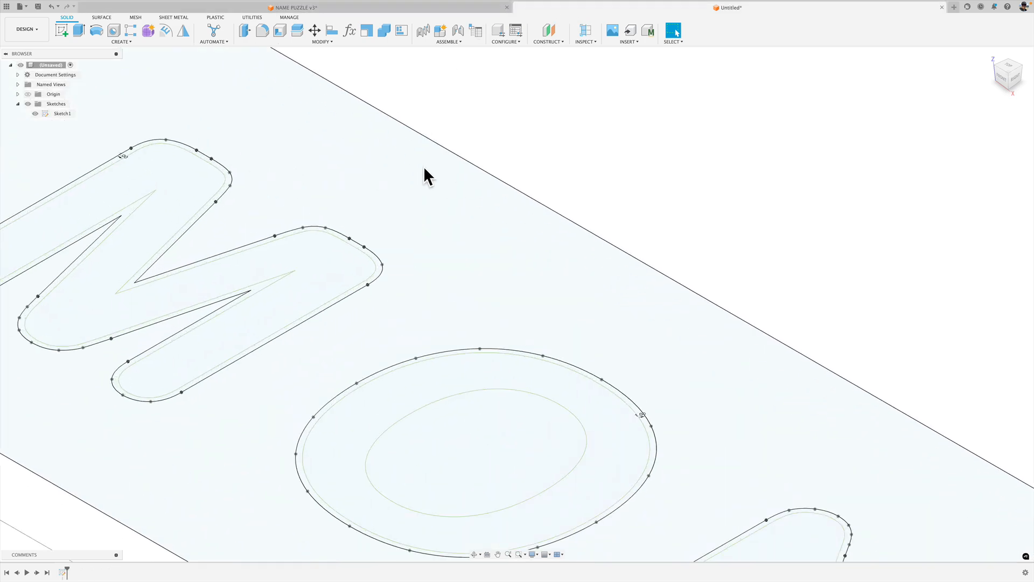
{"action": "key", "text": "e"}
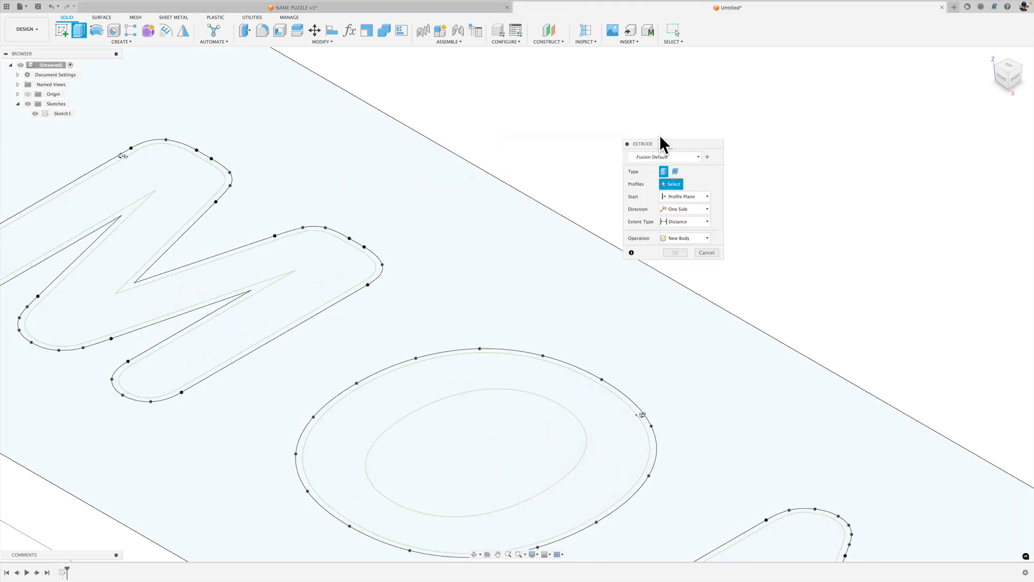
{"action": "left_click_drag", "start_coordinate": [660, 138], "coordinate": [655, 114]}
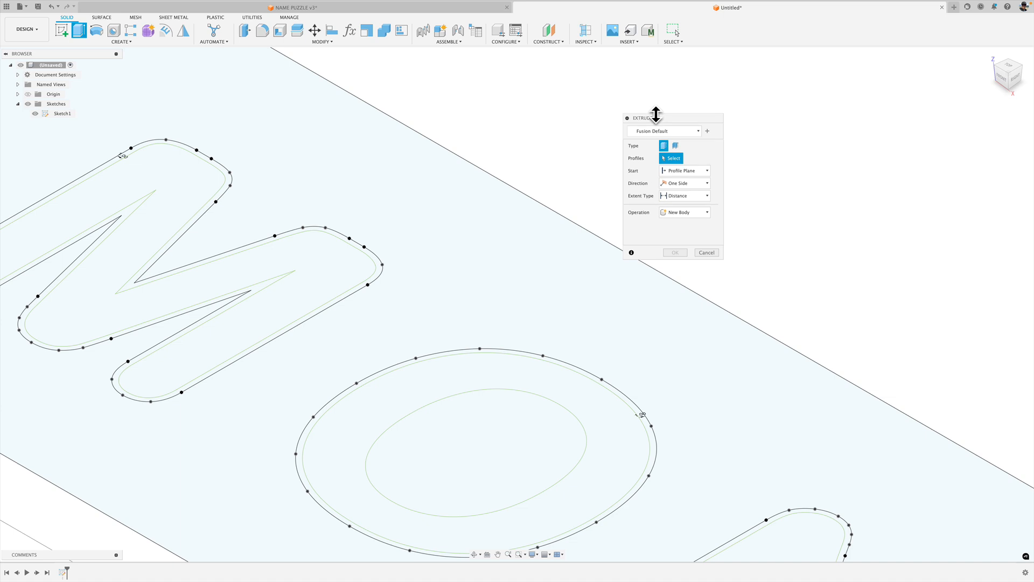
{"action": "scroll", "coordinate": [186, 176], "scroll_direction": "up", "scroll_amount": 1}
{"action": "left_click", "coordinate": [186, 176]}
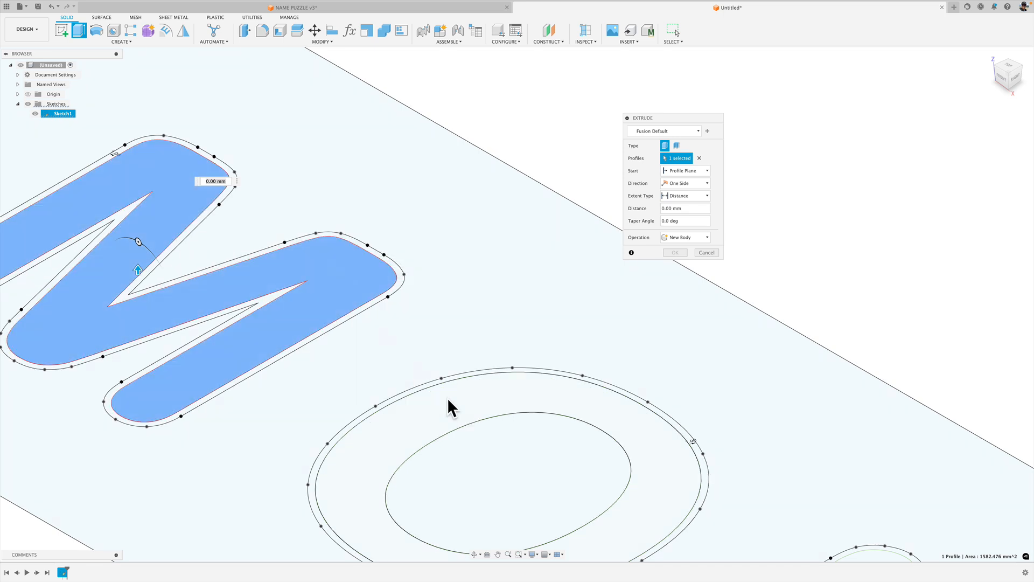
{"action": "left_click", "coordinate": [460, 407]}
{"action": "mouse_move", "coordinate": [562, 443]}
{"action": "middle_mouse_down"}
{"action": "mouse_move", "coordinate": [319, 245]}
{"action": "mouse_move", "coordinate": [111, 37]}
{"action": "middle_mouse_up"}
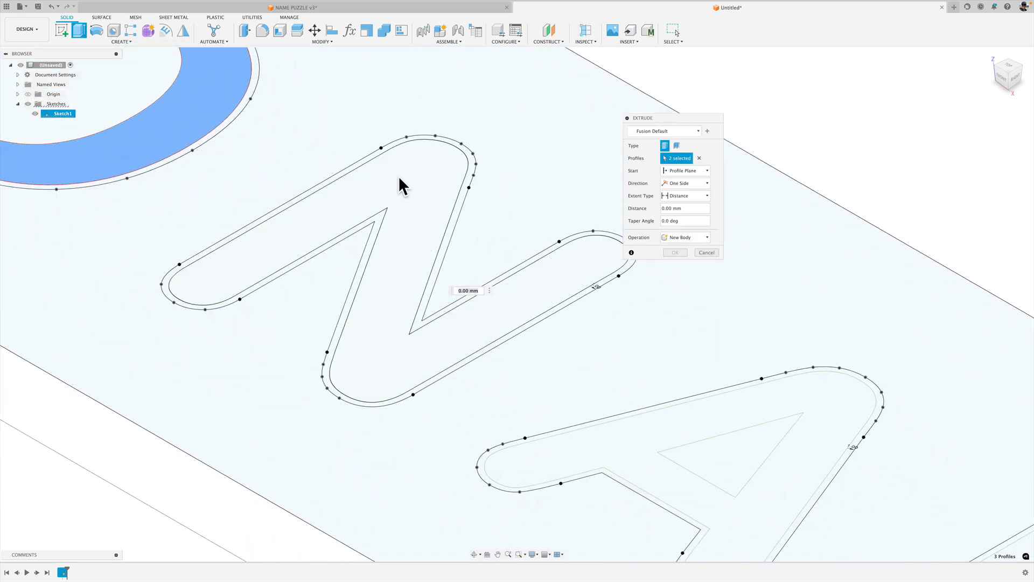
{"action": "left_click", "coordinate": [399, 180]}
- Add the inner profiles of the remaining letters A, L, I, S, H and A to the extrusion
{"action": "left_click", "coordinate": [1010, 72]}
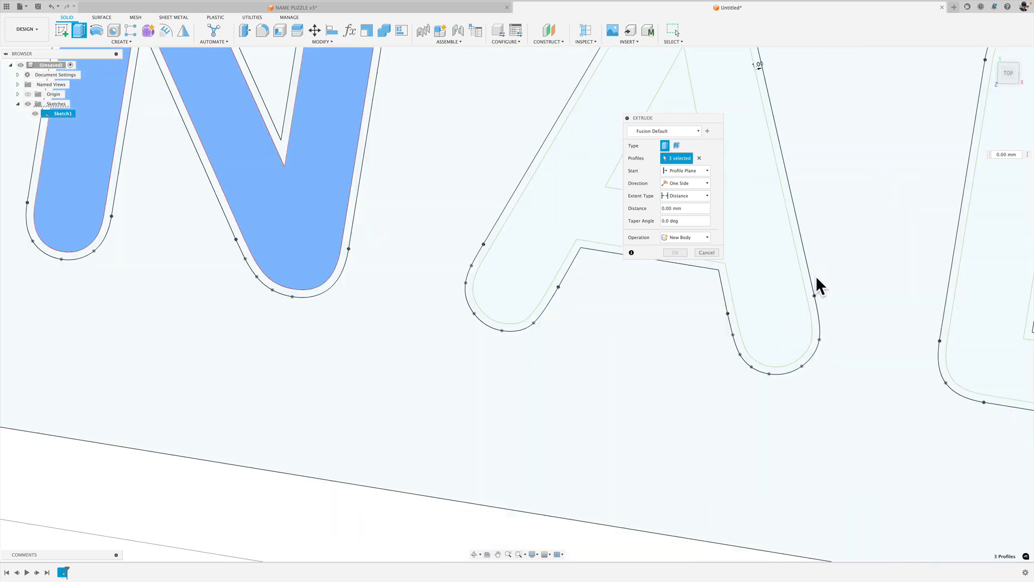
{"action": "scroll", "coordinate": [813, 355], "scroll_direction": "down", "scroll_amount": 5}
{"action": "middle_click_drag", "start_coordinate": [719, 356], "coordinate": [195, 375]}
{"action": "scroll", "coordinate": [283, 346], "scroll_direction": "up", "scroll_amount": 2}
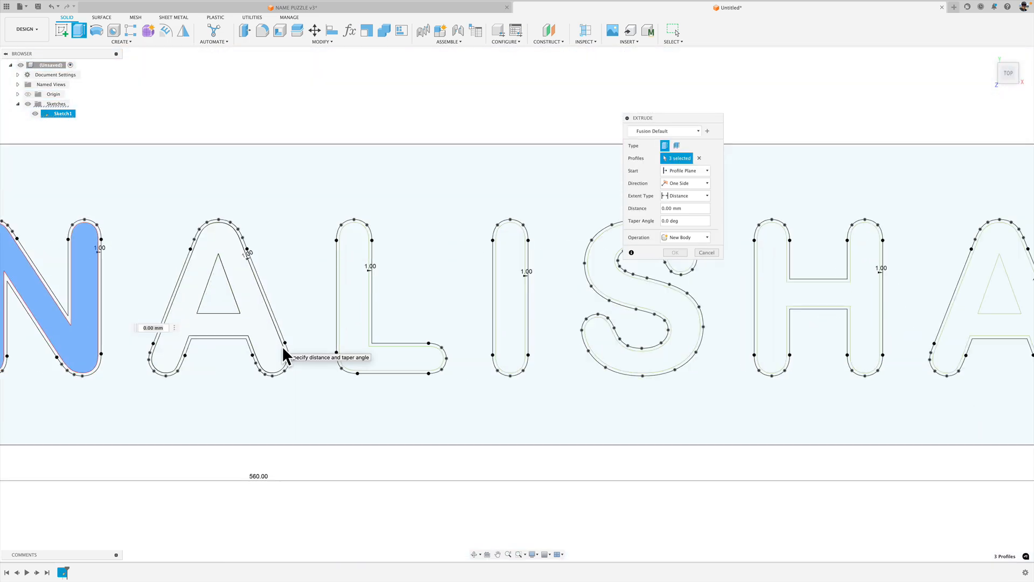
{"action": "left_click", "coordinate": [249, 323]}
{"action": "left_click", "coordinate": [352, 345]}
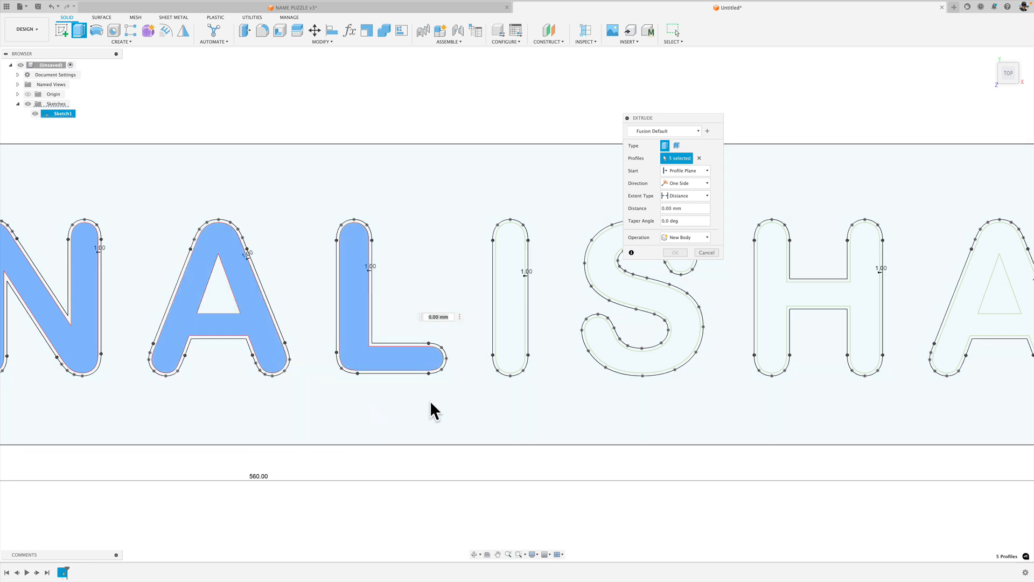
{"action": "left_click", "coordinate": [511, 304]}
{"action": "left_click", "coordinate": [618, 350]}
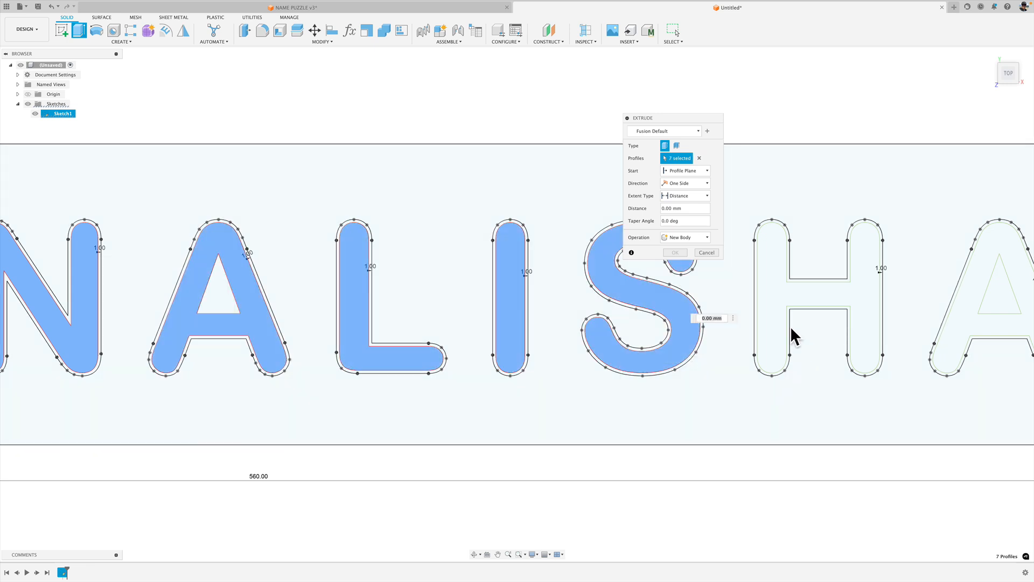
{"action": "left_click", "coordinate": [775, 305]}
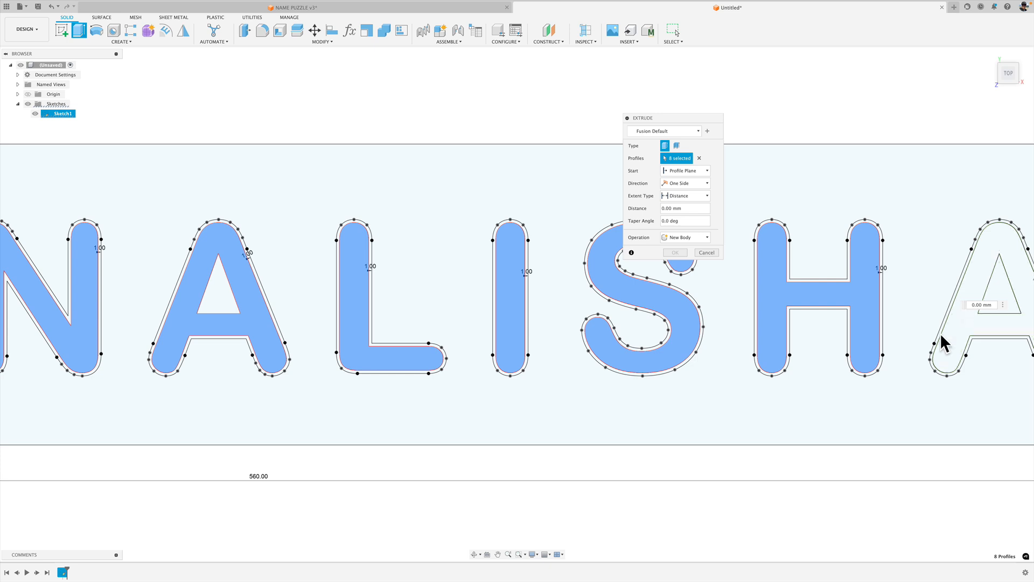
{"action": "left_click", "coordinate": [957, 337]}
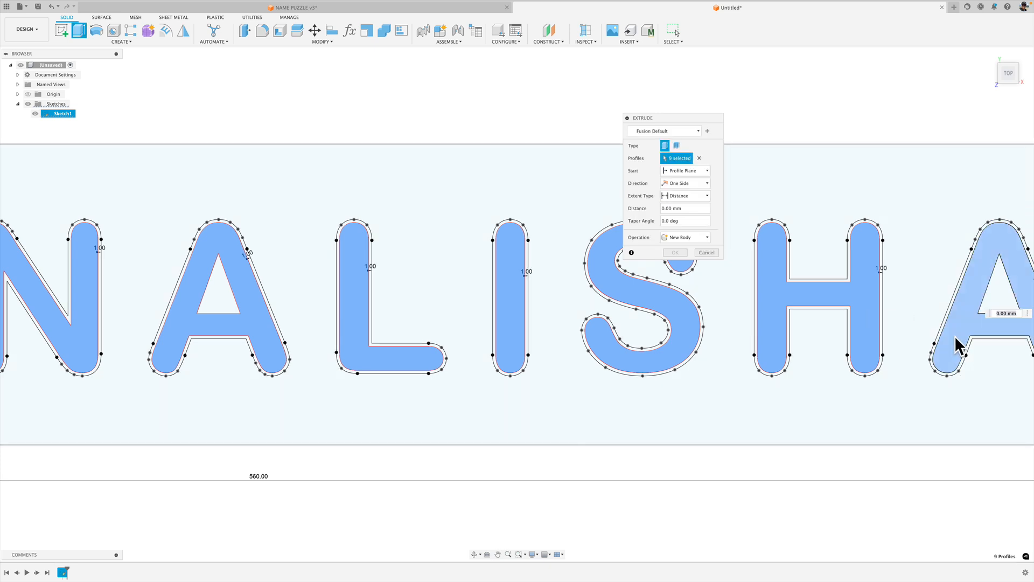
{"action": "middle_click_drag", "start_coordinate": [838, 415], "coordinate": [930, 388]}
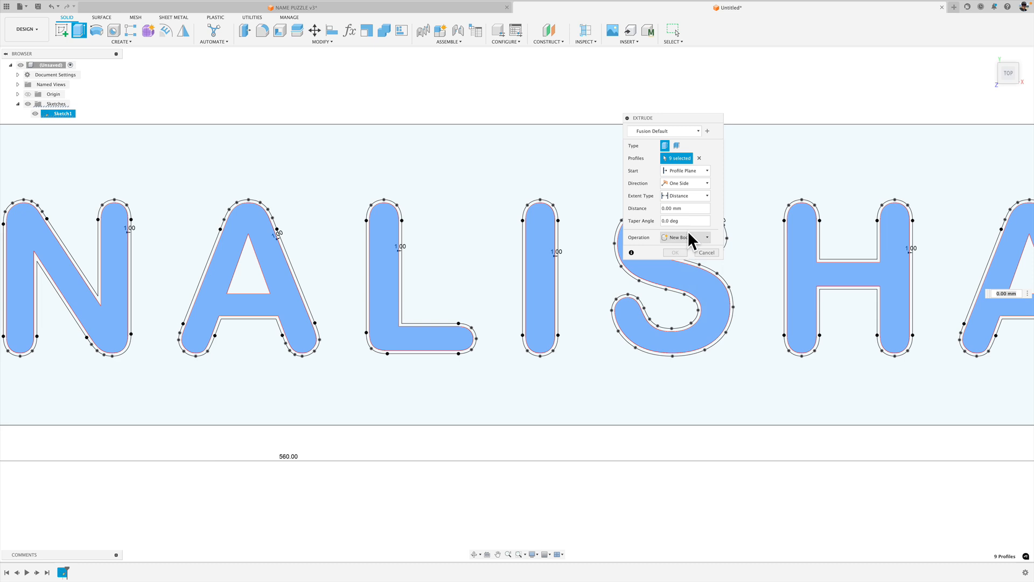
- Try New Component as the extrusion's operation and restore it to New Body
{"action": "left_click", "coordinate": [687, 237]}
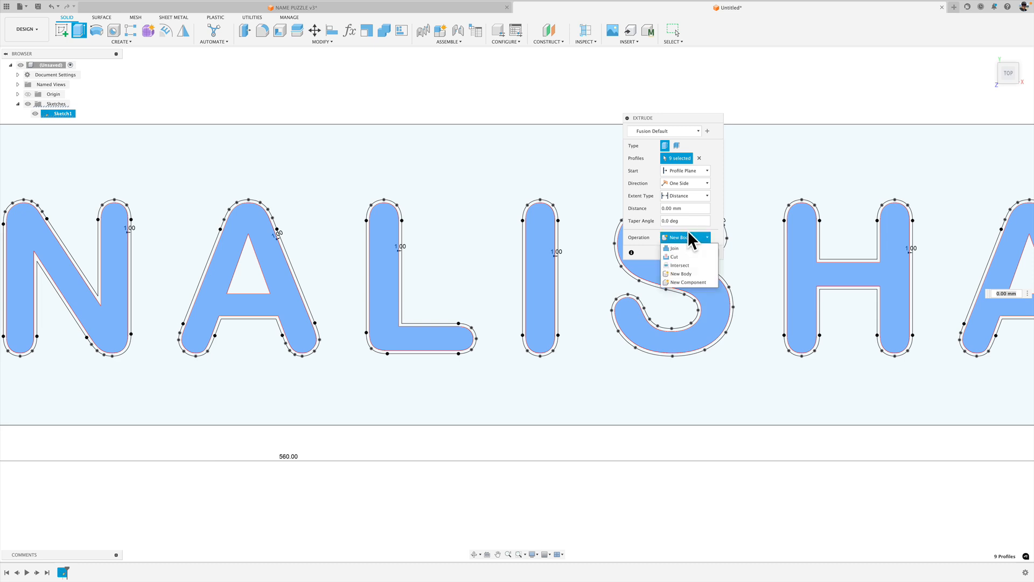
{"action": "left_click", "coordinate": [696, 283]}
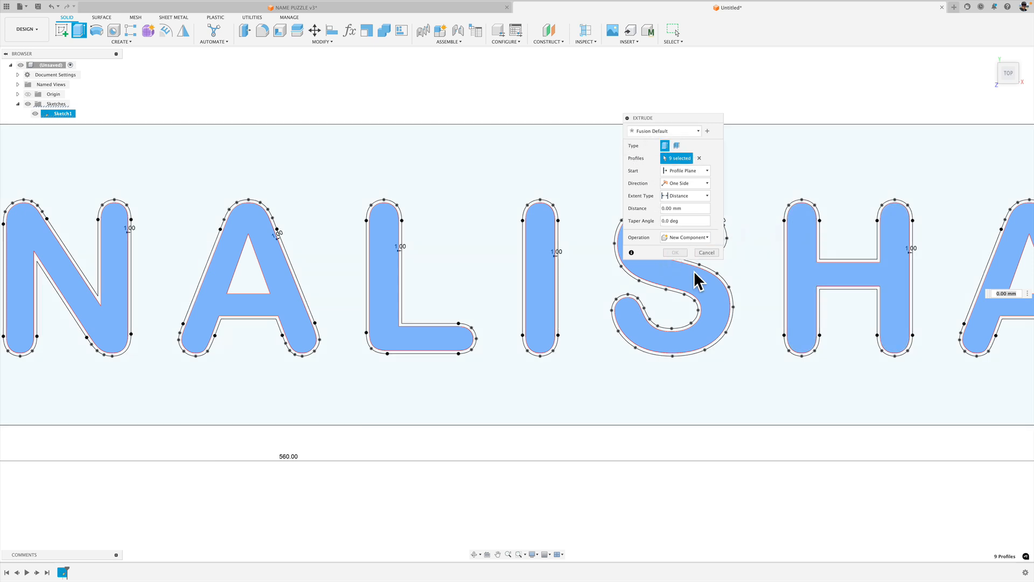
{"action": "scroll", "coordinate": [178, 299], "scroll_direction": "down", "scroll_amount": 1}
{"action": "left_click", "coordinate": [704, 237]}
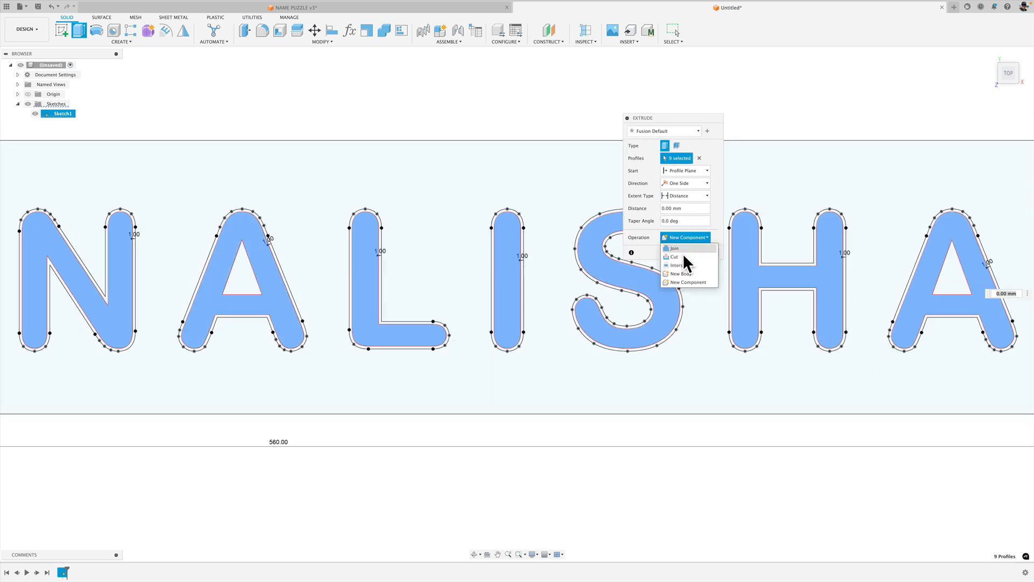
{"action": "left_click", "coordinate": [681, 274]}
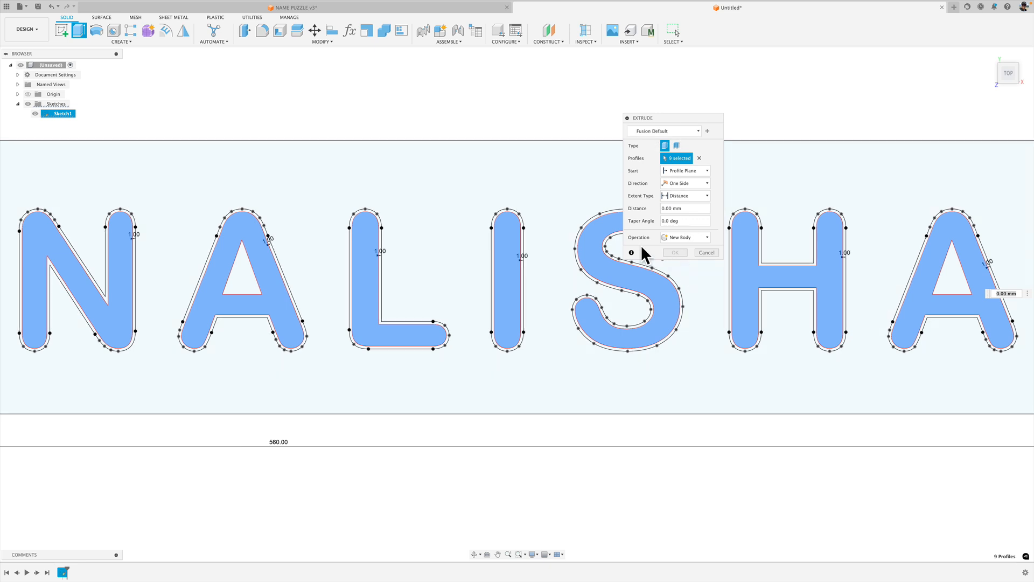
- Extrude the nine selected letter profiles 10 mm upward as a new component
{"action": "scroll", "coordinate": [582, 304], "scroll_direction": "down", "scroll_amount": 3}
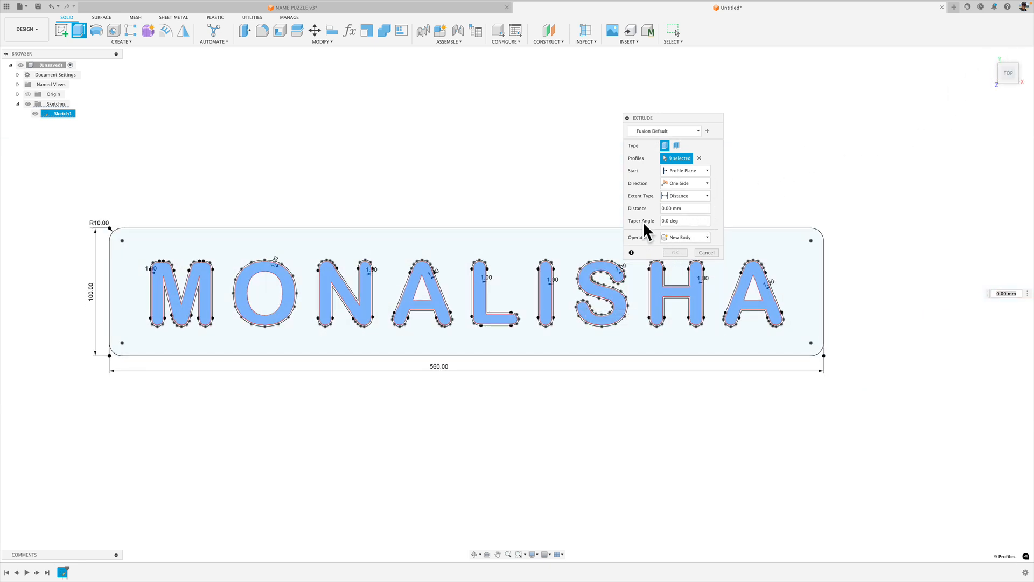
{"action": "left_click", "coordinate": [680, 238]}
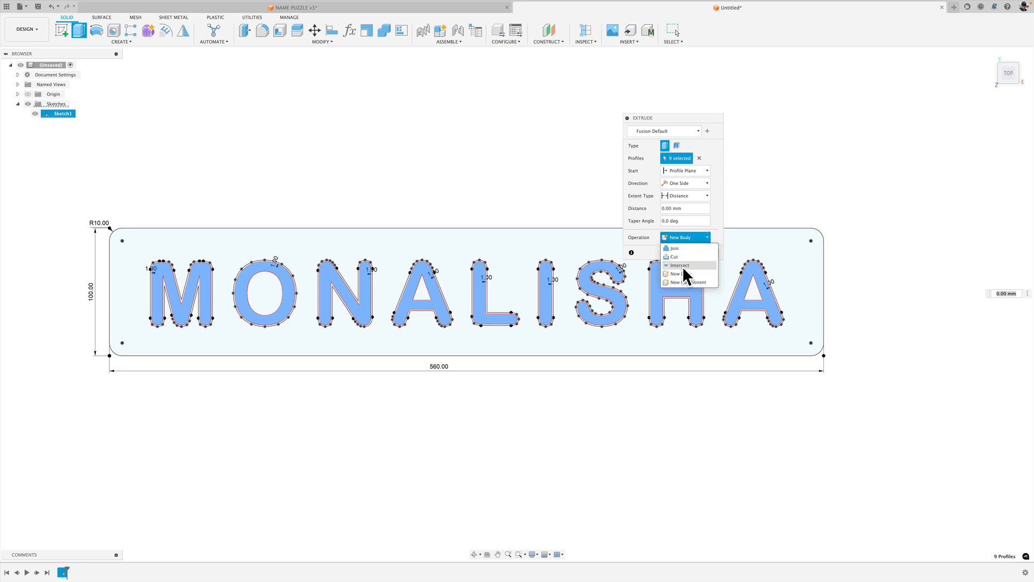
{"action": "left_click", "coordinate": [686, 287]}
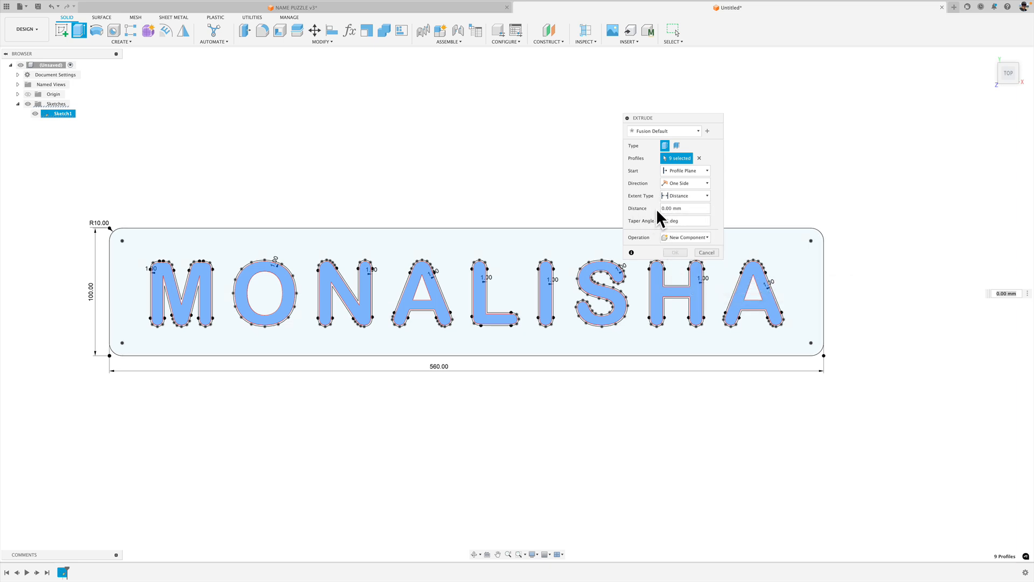
{"action": "left_click", "coordinate": [990, 54]}
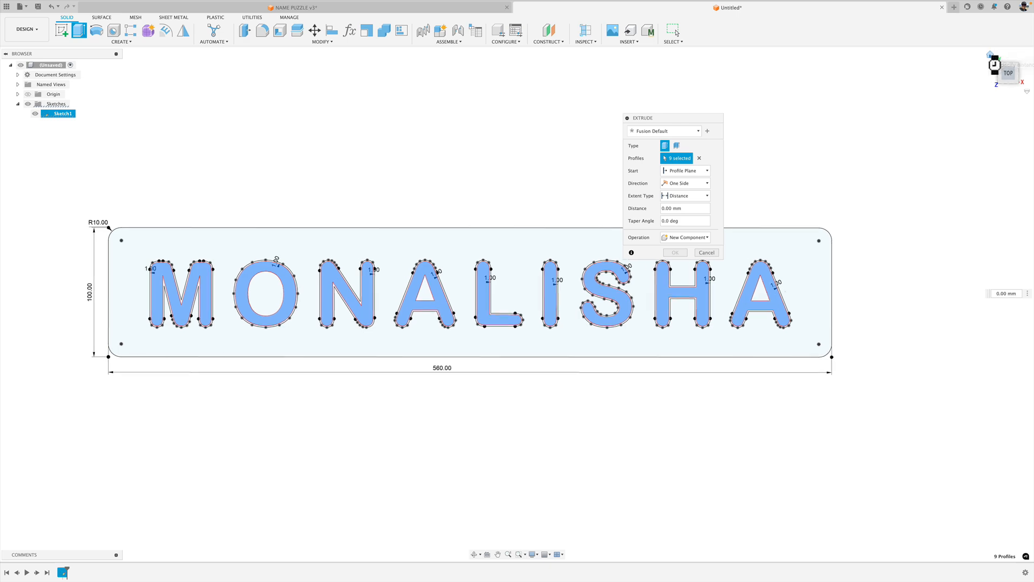
{"action": "scroll", "coordinate": [571, 339], "scroll_direction": "up", "scroll_amount": 10}
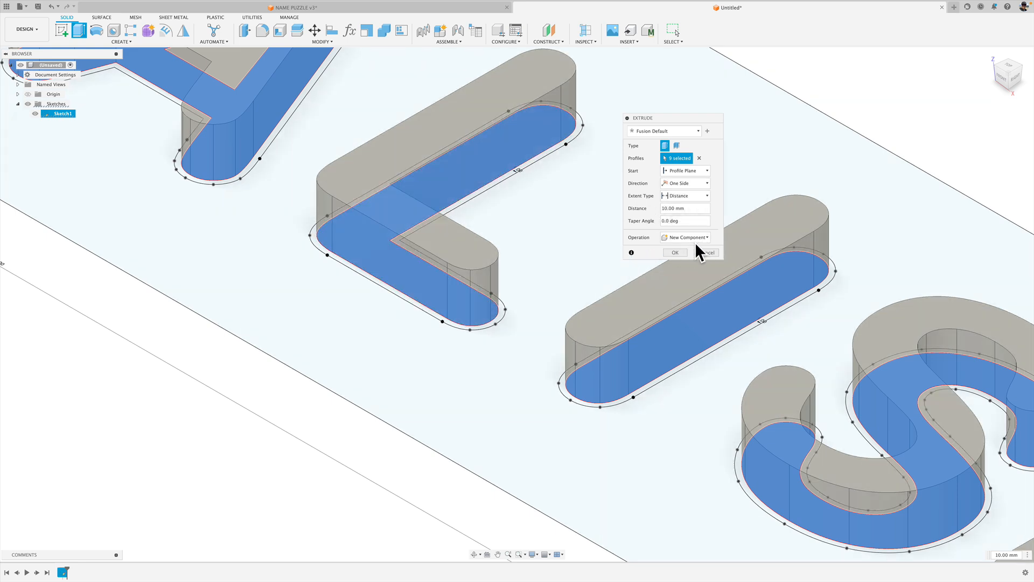
{"action": "left_click", "coordinate": [675, 253]}
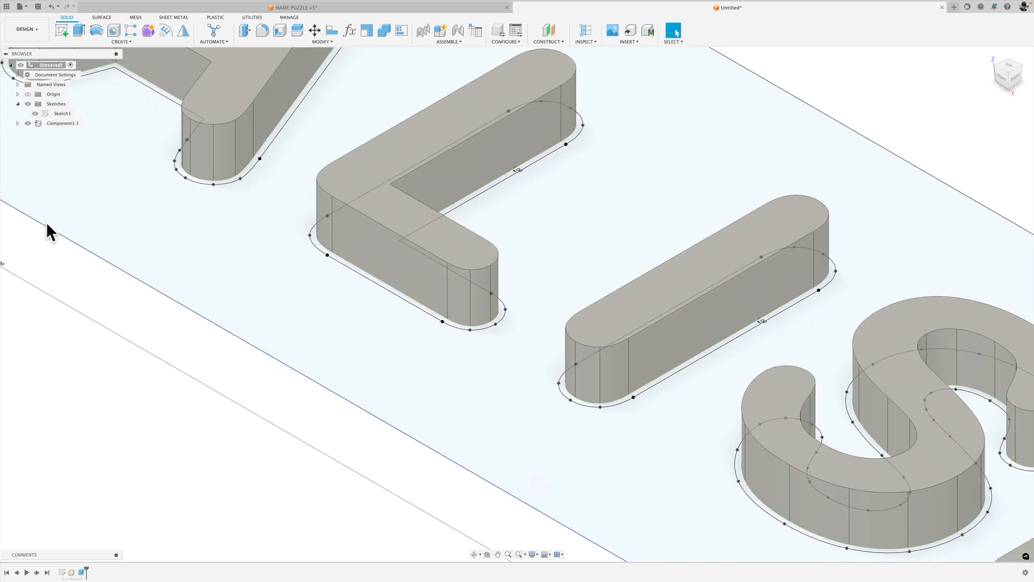
- Collapse the sketches folder and rename the new letter component as LETTERS
{"action": "left_click", "coordinate": [18, 104]}
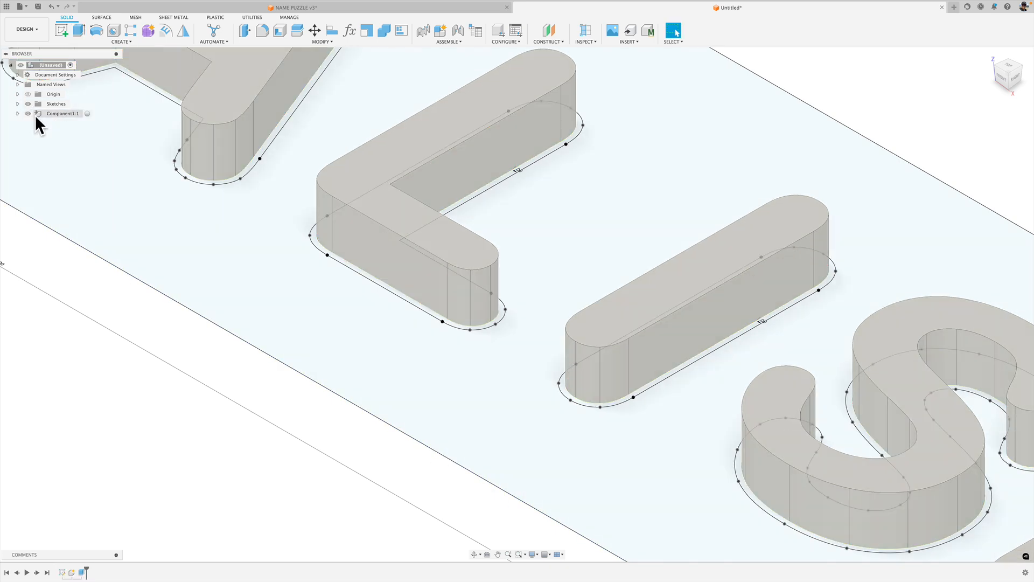
{"action": "double_click", "coordinate": [52, 114]}
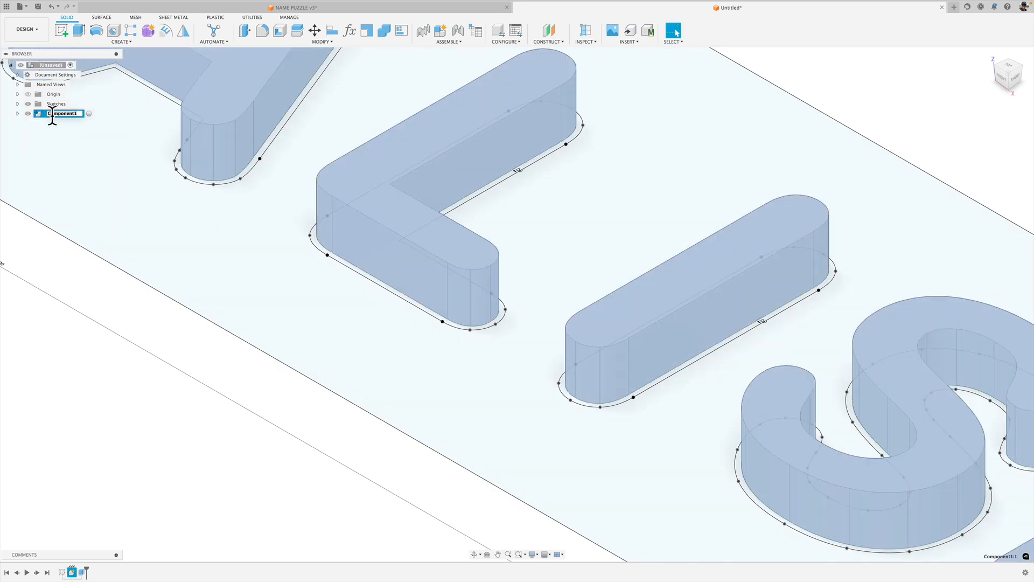
{"action": "type", "text": "LETTE"}
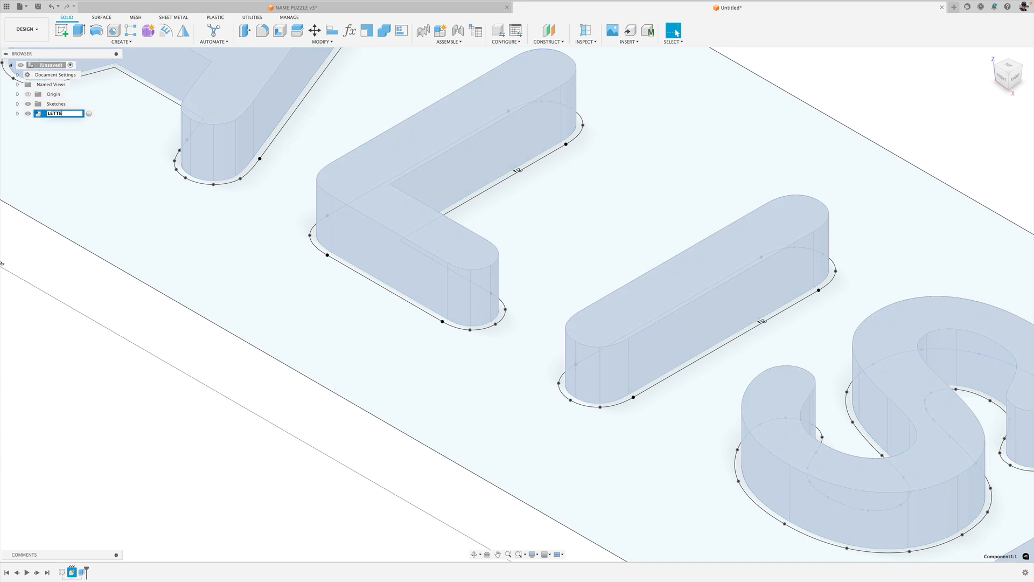
{"action": "type", "text": "RS"}
{"action": "key", "text": "Return"}
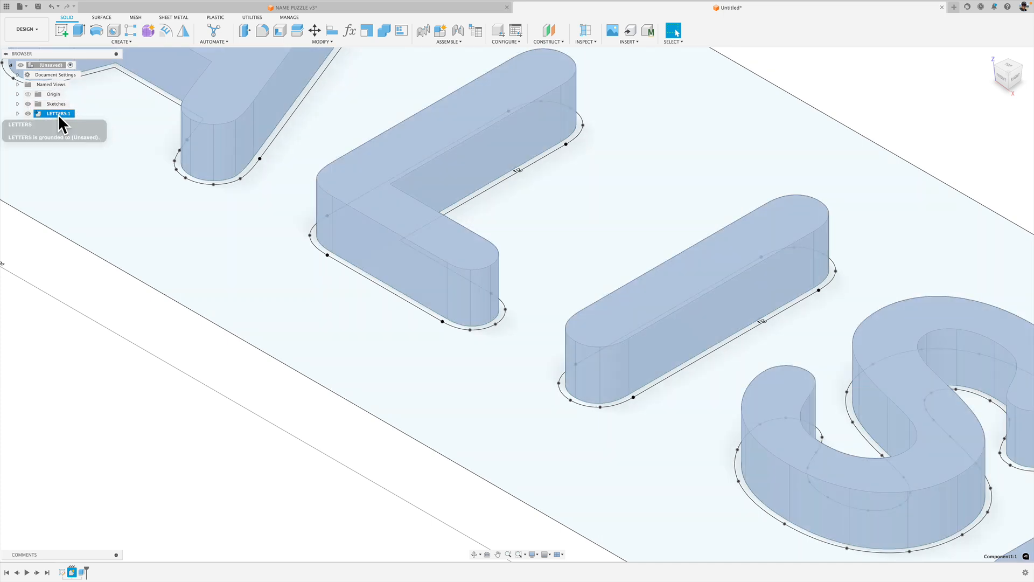
- Hide the LETTERS component and view the board sketch straight from above with the name reading horizontally
{"action": "scroll", "coordinate": [279, 240], "scroll_direction": "down", "scroll_amount": 5}
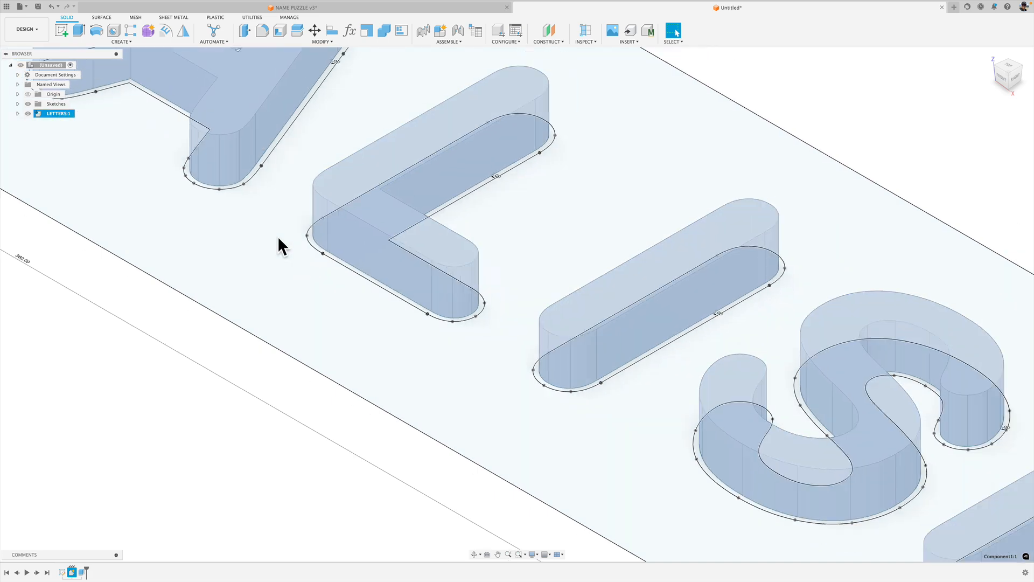
{"action": "left_click", "coordinate": [217, 389]}
{"action": "middle_click_drag", "start_coordinate": [221, 292], "coordinate": [418, 364]}
{"action": "scroll", "coordinate": [368, 300], "scroll_direction": "down", "scroll_amount": 4}
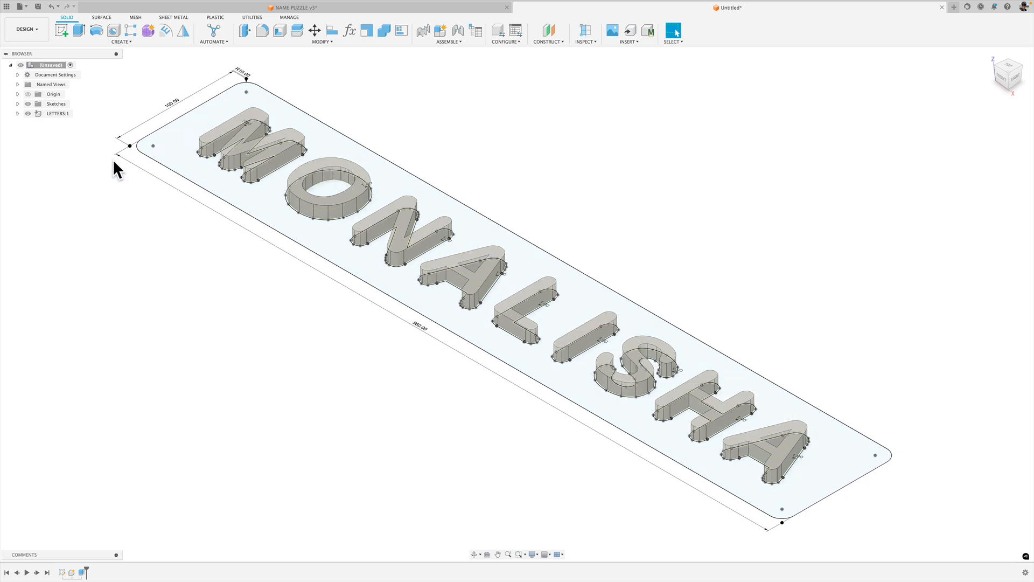
{"action": "left_click", "coordinate": [28, 113]}
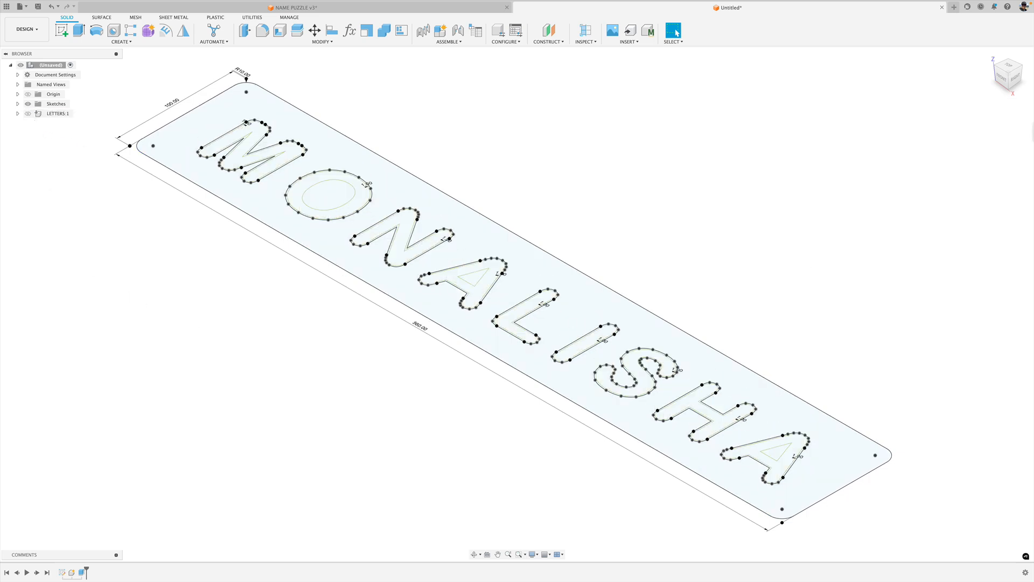
{"action": "left_click", "coordinate": [1008, 64]}
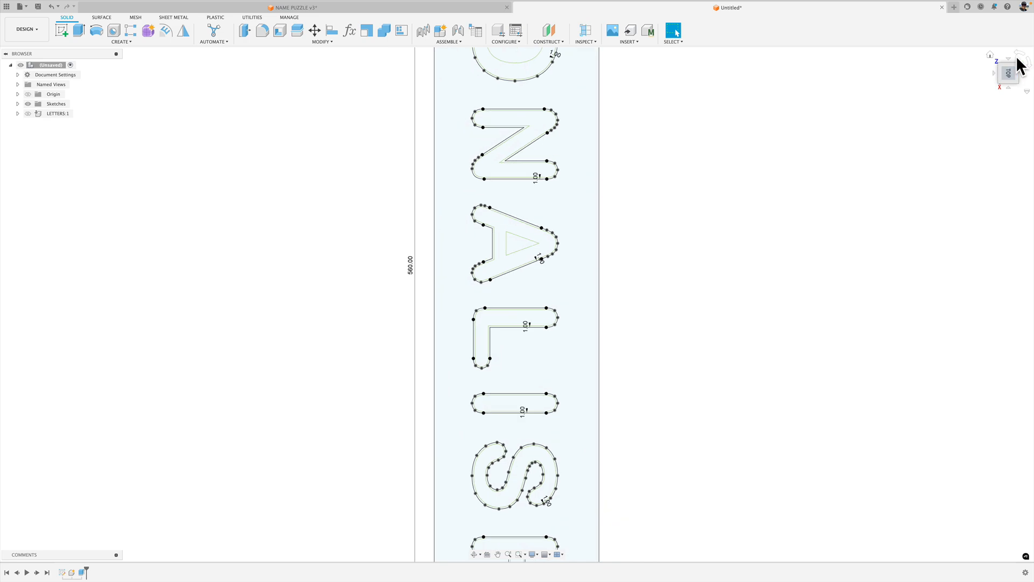
{"action": "left_click", "coordinate": [1017, 56]}
{"action": "scroll", "coordinate": [241, 353], "scroll_direction": "down", "scroll_amount": 6}
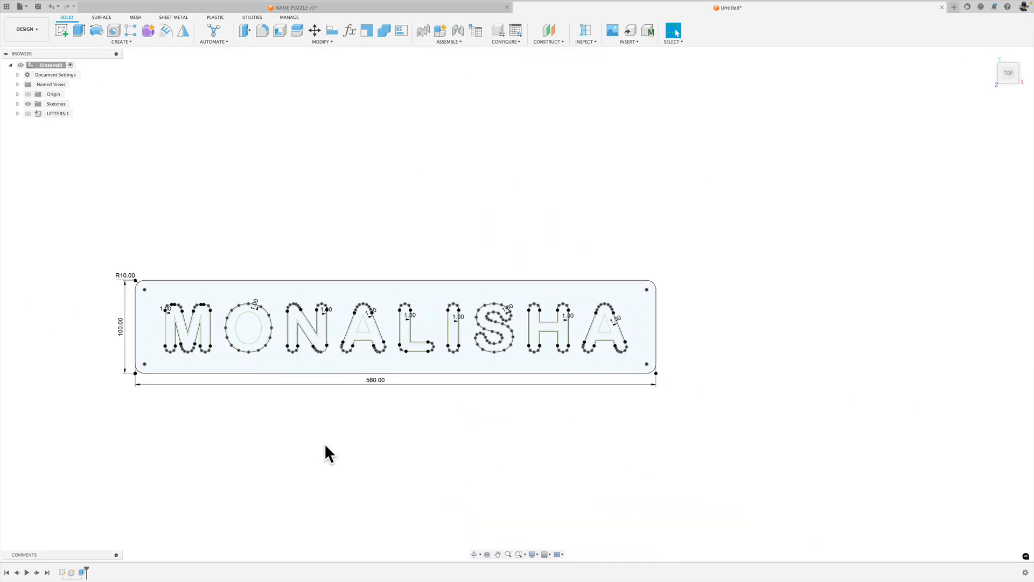
{"action": "scroll", "coordinate": [325, 443], "scroll_direction": "up", "scroll_amount": 1}
{"action": "middle_click_drag", "start_coordinate": [325, 442], "coordinate": [404, 435]}
{"action": "scroll", "coordinate": [404, 434], "scroll_direction": "down", "scroll_amount": 1}
- Switch to the NAME PUZZLE v3 design, hide its LETTERS component and show BOARD to examine the letter pockets
{"action": "left_click", "coordinate": [353, 6]}
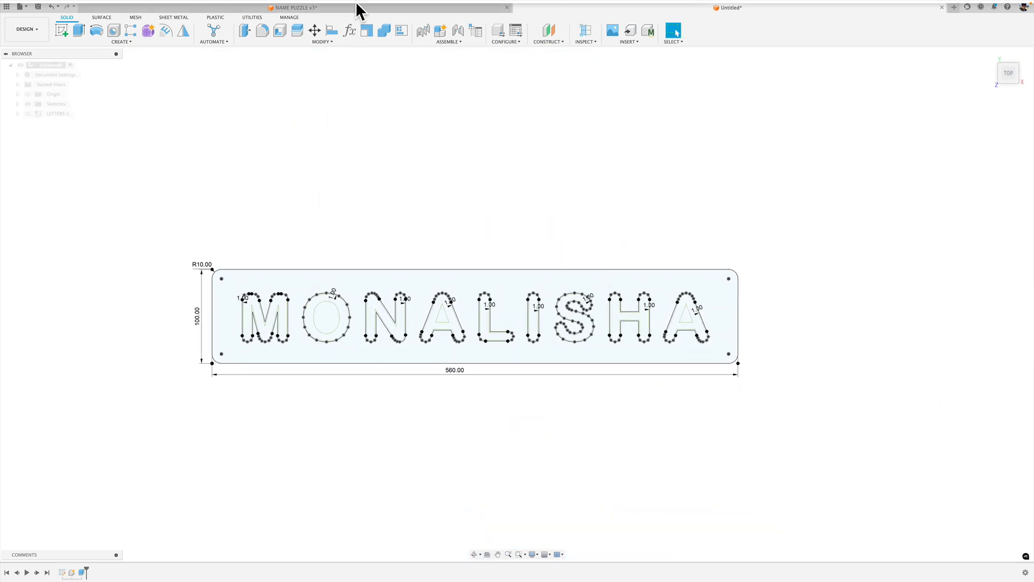
{"action": "left_click", "coordinate": [27, 113]}
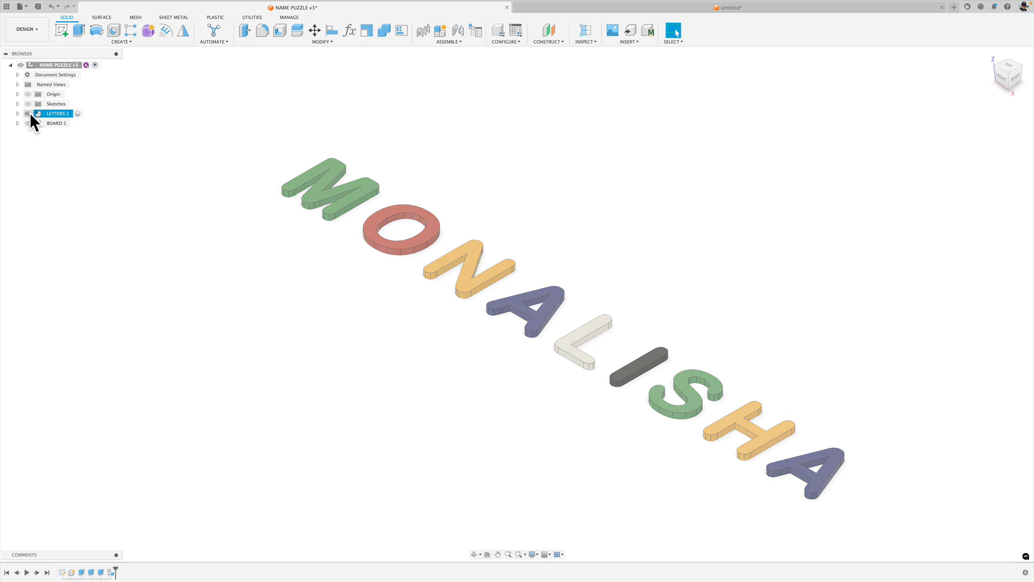
{"action": "left_click", "coordinate": [28, 123]}
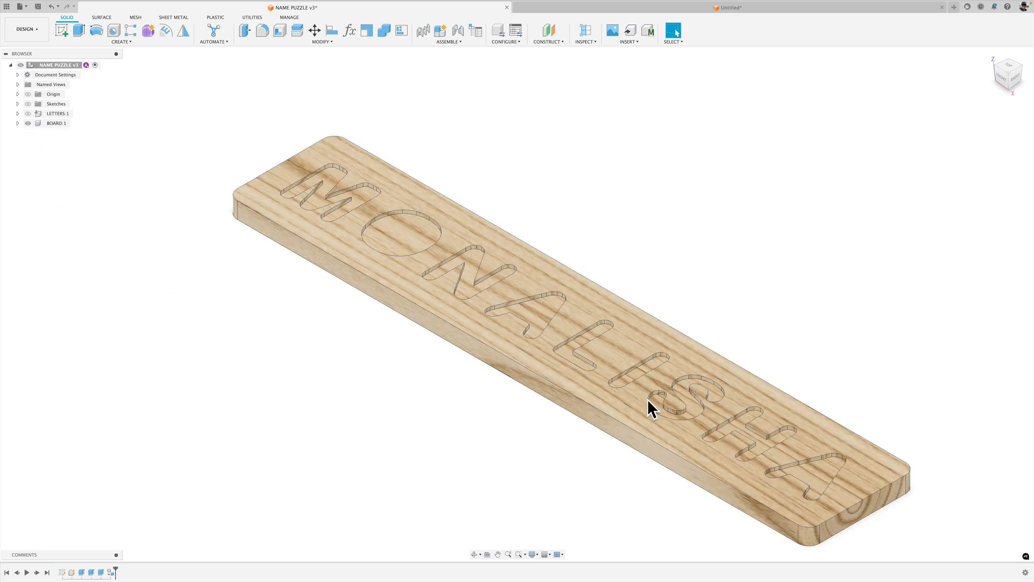
{"action": "scroll", "coordinate": [693, 390], "scroll_direction": "up", "scroll_amount": 2}
{"action": "scroll", "coordinate": [694, 390], "scroll_direction": "up", "scroll_amount": 2}
{"action": "scroll", "coordinate": [666, 416], "scroll_direction": "down", "scroll_amount": 3}
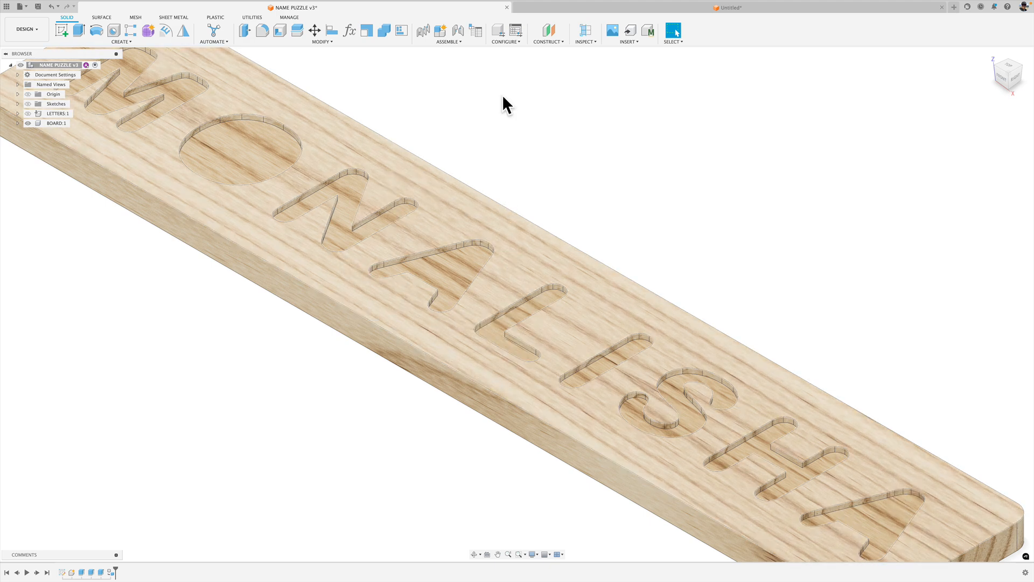
- Return to the untitled design and extrude all profiles of the board sketch -15 mm as a new body
{"action": "left_click", "coordinate": [550, 9]}
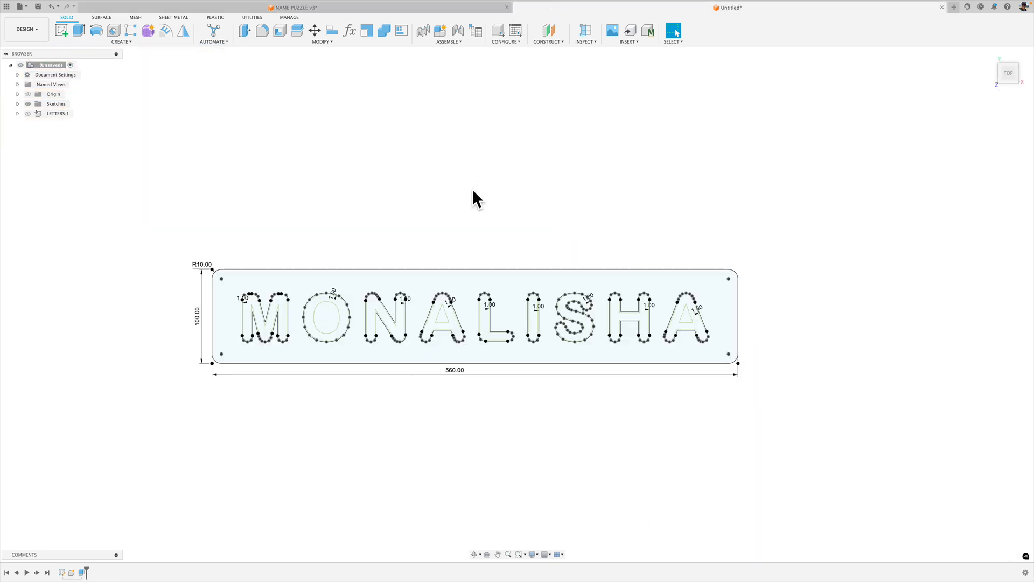
{"action": "scroll", "coordinate": [480, 422], "scroll_direction": "down", "scroll_amount": 2}
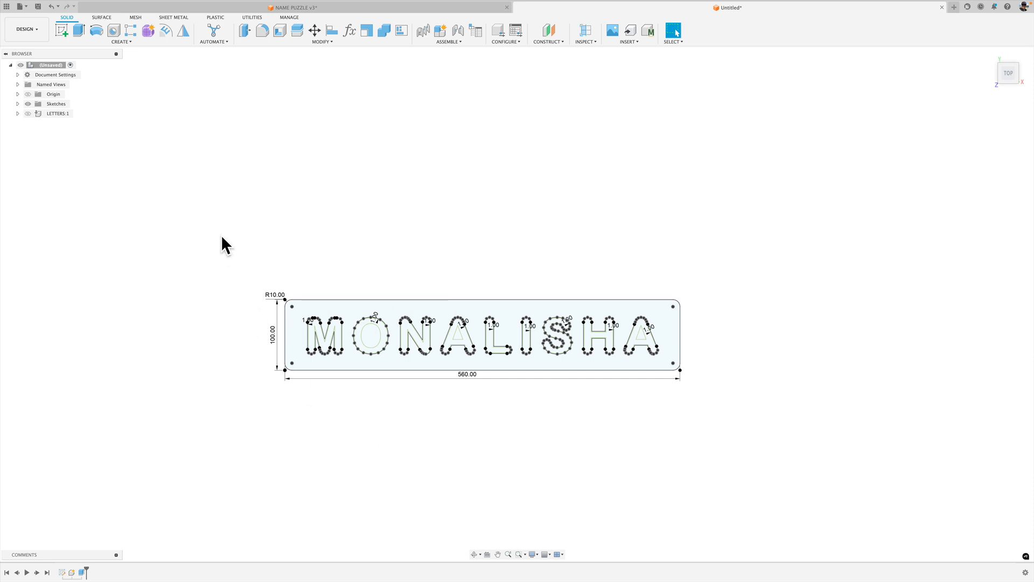
{"action": "mouse_move", "coordinate": [221, 235]}
{"action": "left_mouse_down"}
{"action": "mouse_move", "coordinate": [403, 407]}
{"action": "mouse_move", "coordinate": [726, 422]}
{"action": "mouse_move", "coordinate": [745, 414]}
{"action": "left_mouse_up"}
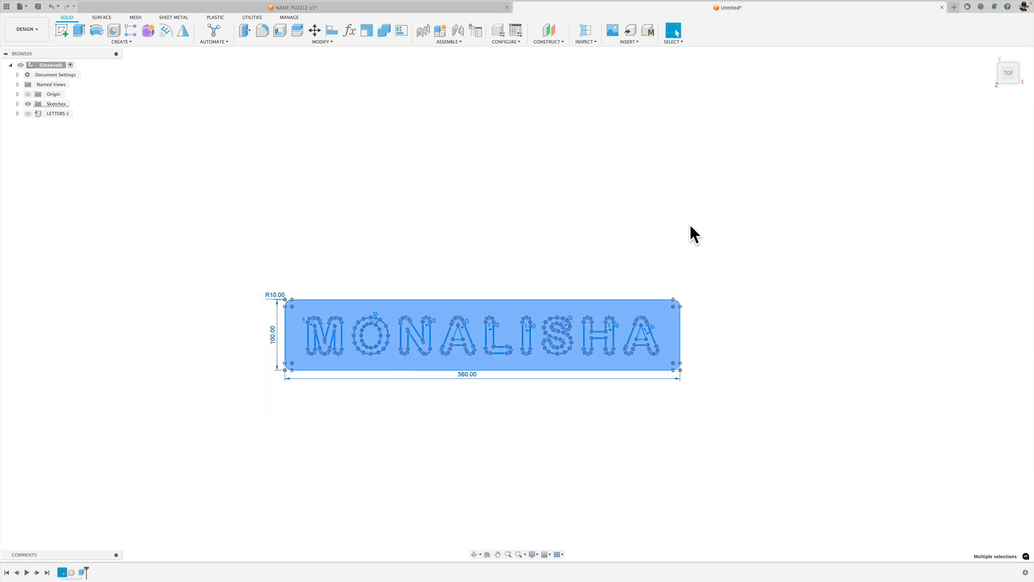
{"action": "left_click", "coordinate": [991, 57]}
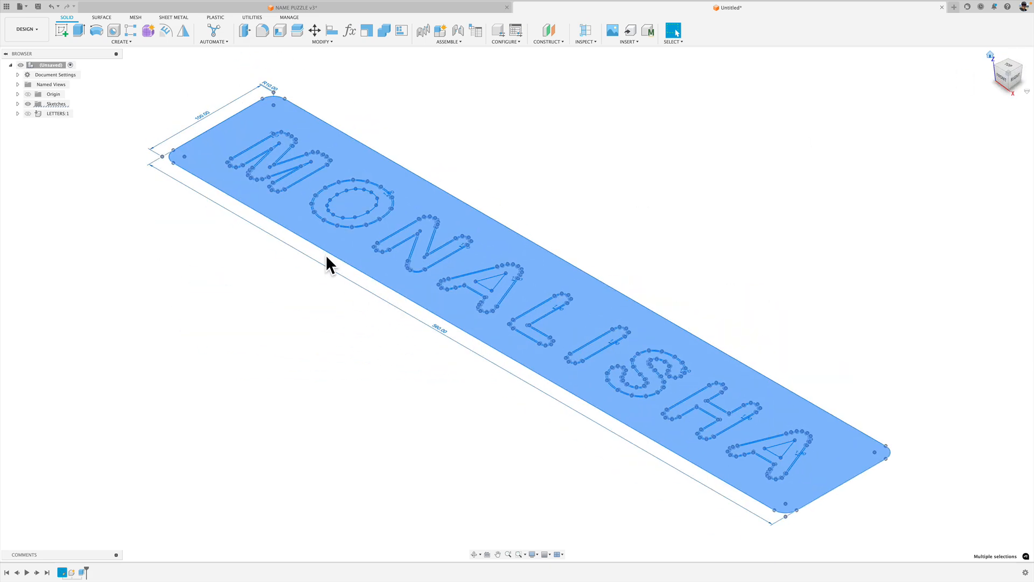
{"action": "key", "text": "e"}
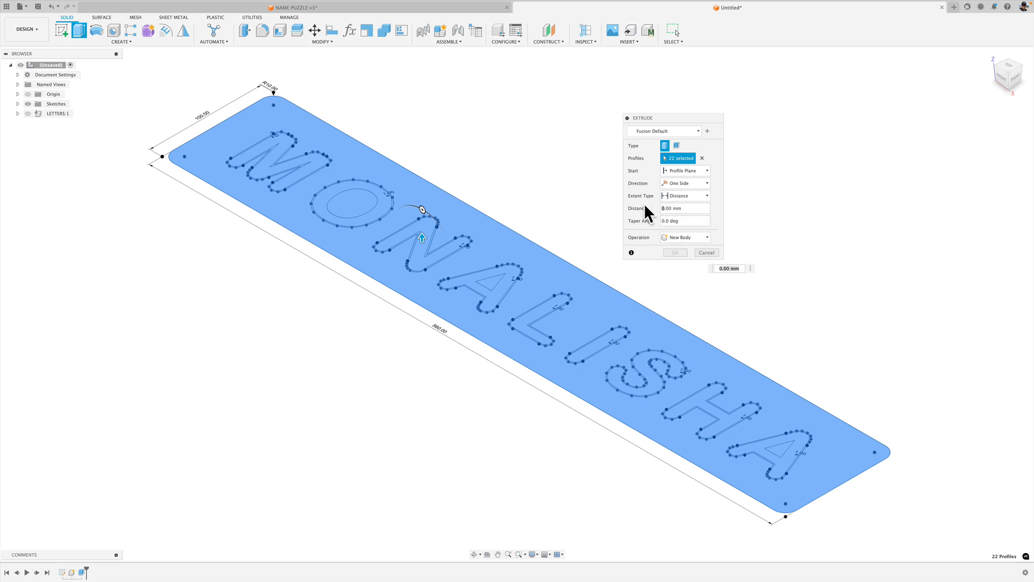
{"action": "key", "text": "Delete"}
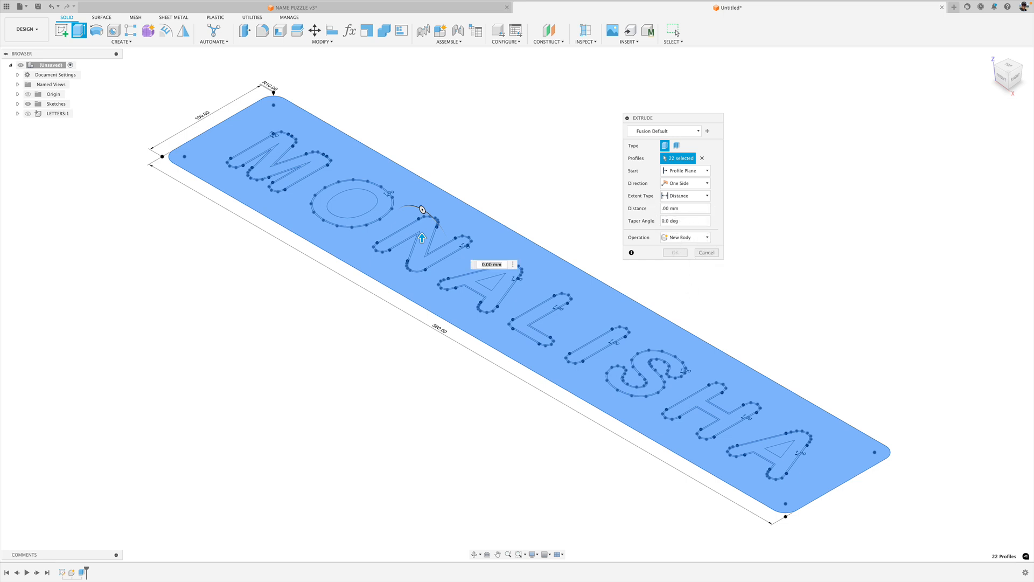
{"action": "type", "text": "-15"}
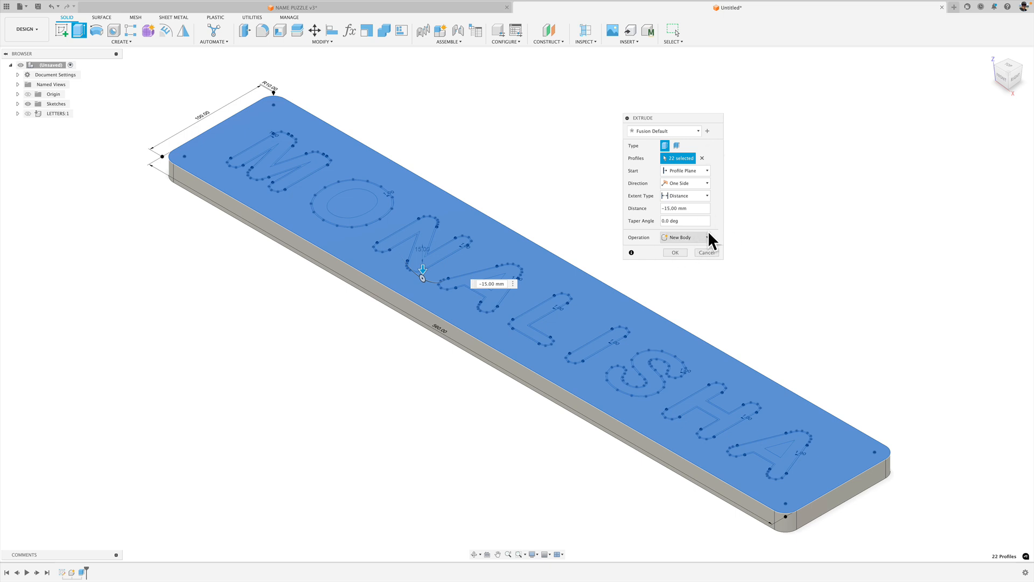
{"action": "left_click", "coordinate": [675, 252]}
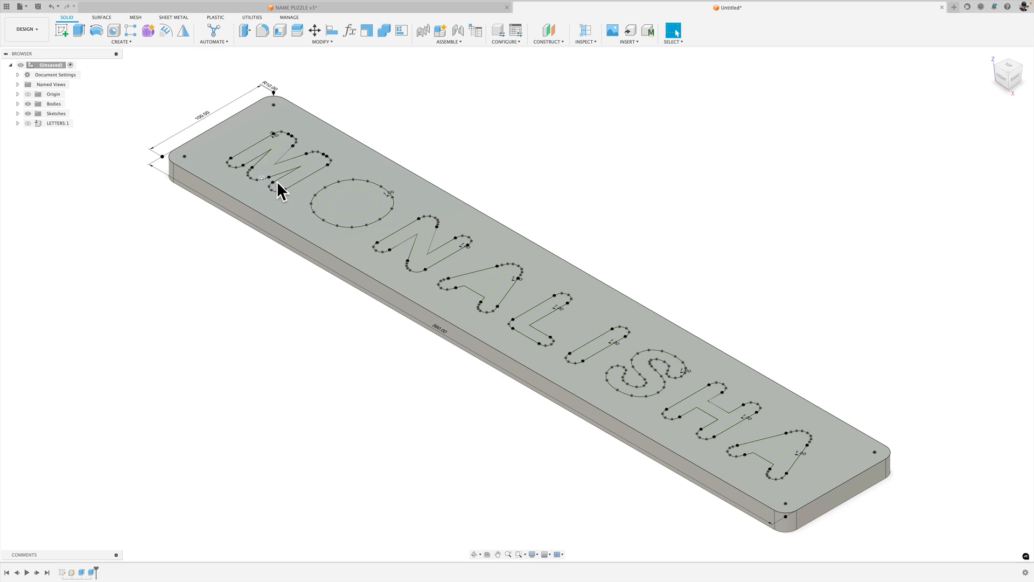
- Check the pockets in the NAME PUZZLE v3 design, return to the untitled one and start an extrusion with the Cut operation
{"action": "left_click", "coordinate": [313, 10]}
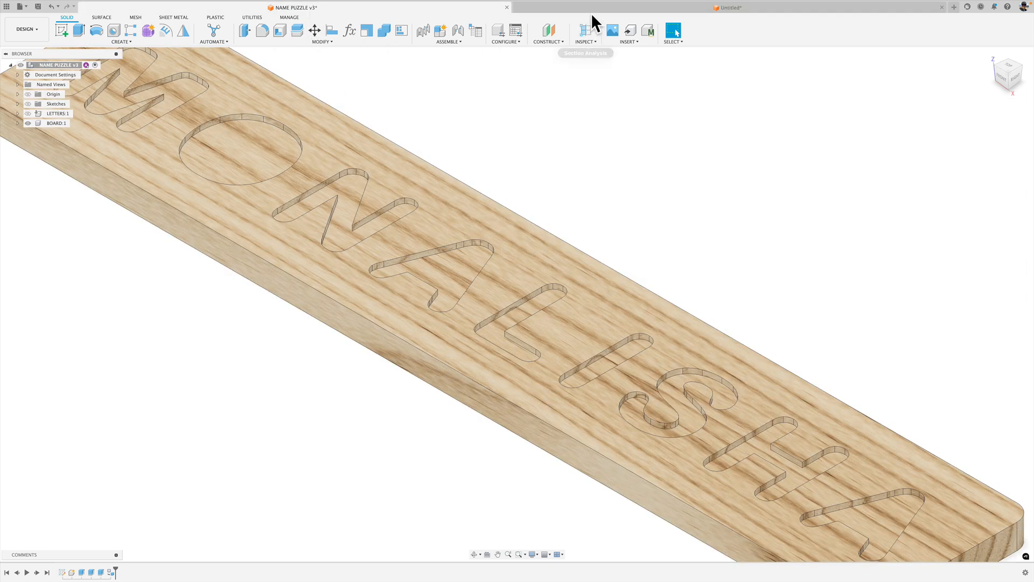
{"action": "left_click", "coordinate": [590, 7]}
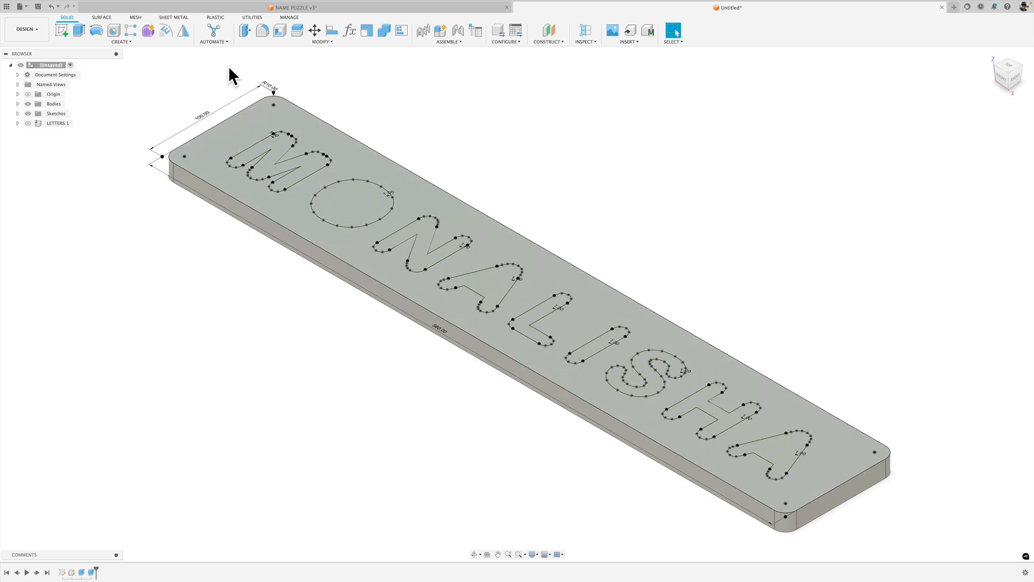
{"action": "scroll", "coordinate": [273, 134], "scroll_direction": "up", "scroll_amount": 10}
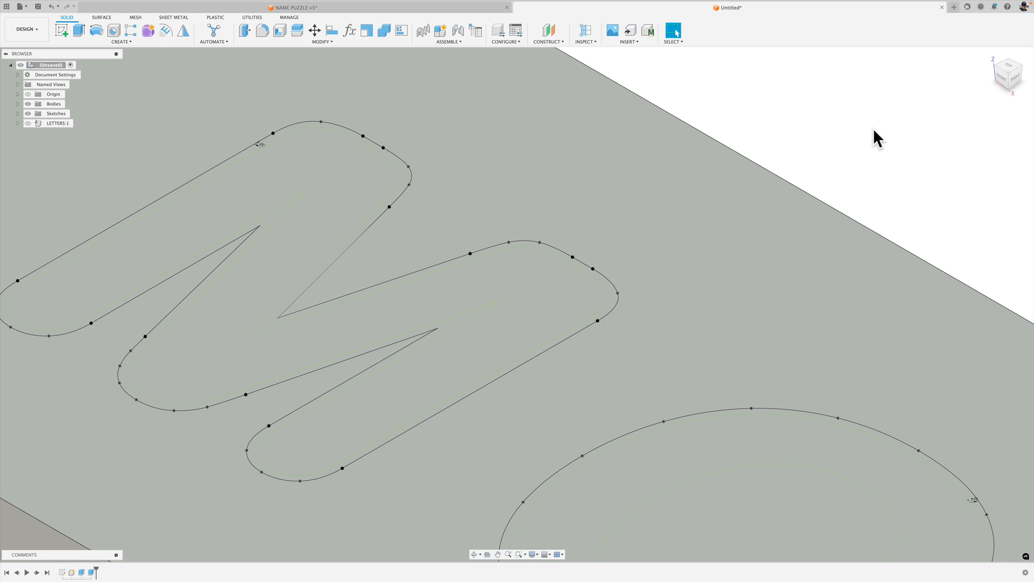
{"action": "key", "text": "e"}
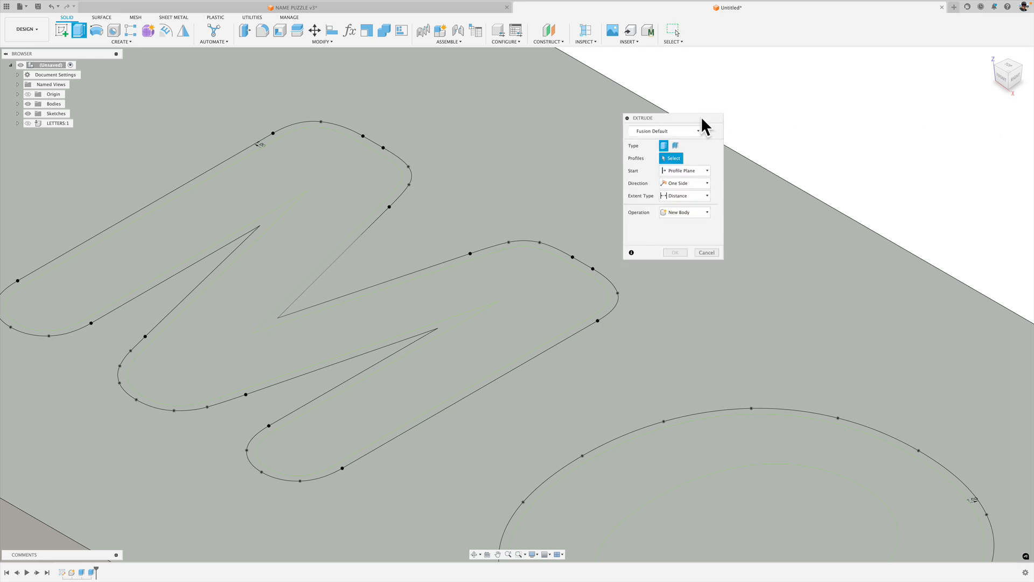
{"action": "left_click_drag", "start_coordinate": [700, 118], "coordinate": [696, 84]}
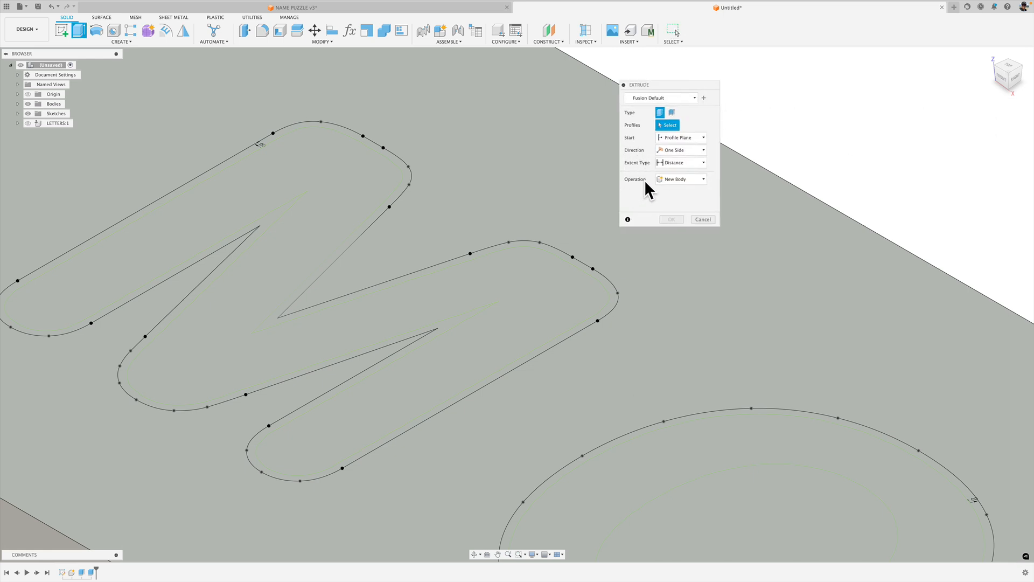
{"action": "left_click", "coordinate": [681, 175]}
{"action": "left_click", "coordinate": [676, 194]}
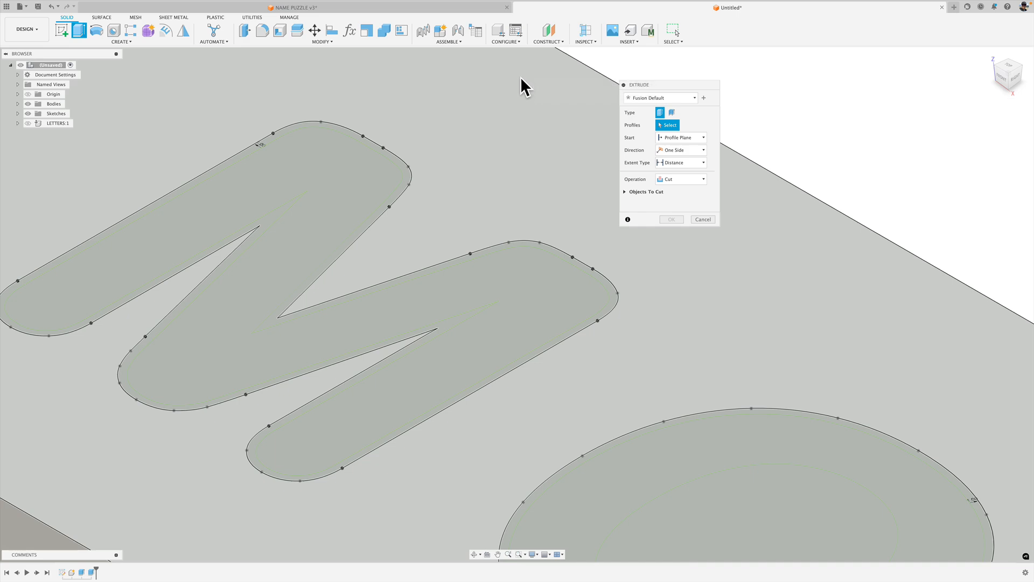
- Select the letter M's inner profile and its surrounding offset ring for the extrusion
{"action": "scroll", "coordinate": [362, 131], "scroll_direction": "up", "scroll_amount": 3}
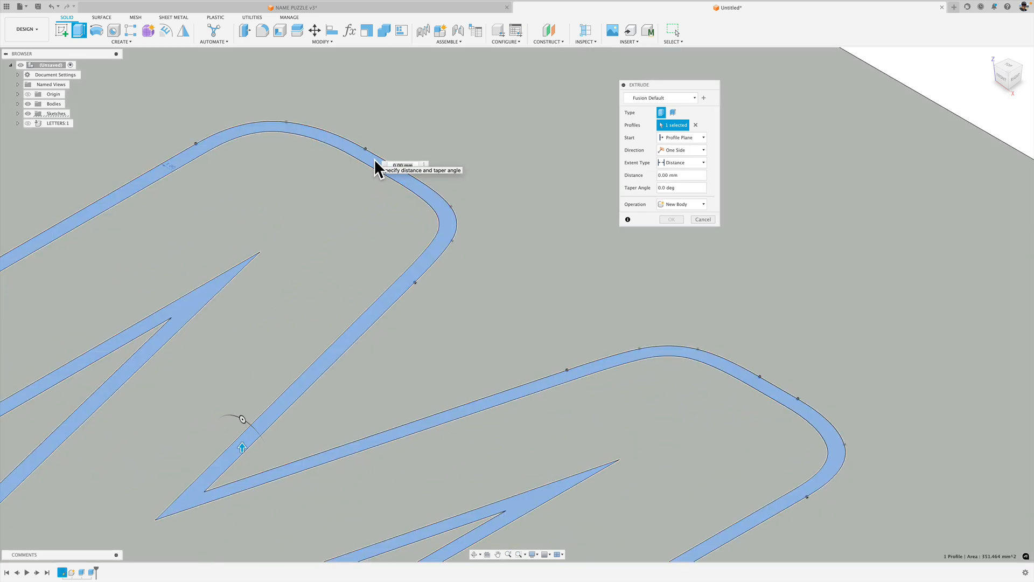
{"action": "left_click", "coordinate": [374, 162]}
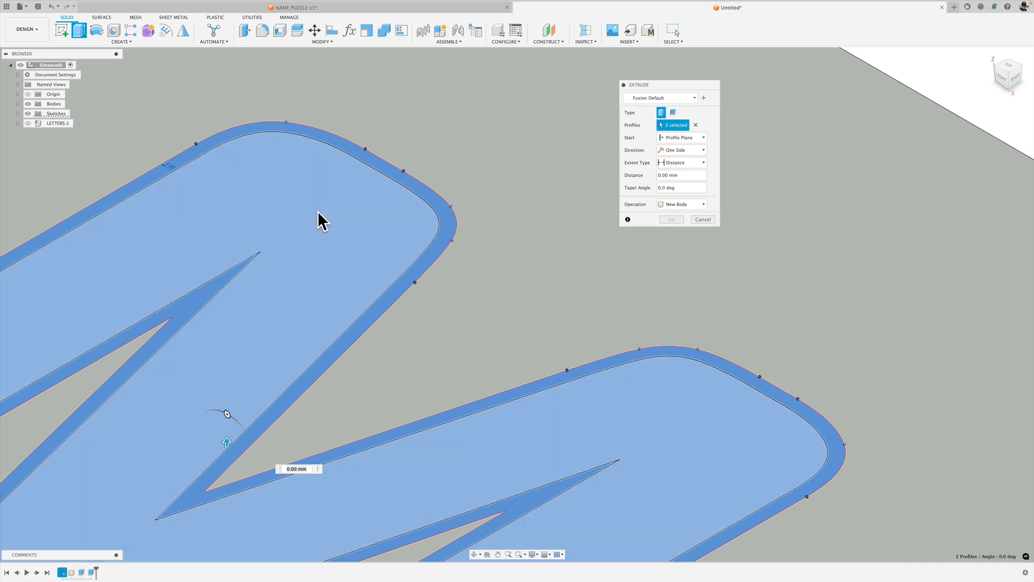
{"action": "left_click", "coordinate": [318, 216]}
{"action": "scroll", "coordinate": [502, 328], "scroll_direction": "down", "scroll_amount": 5}
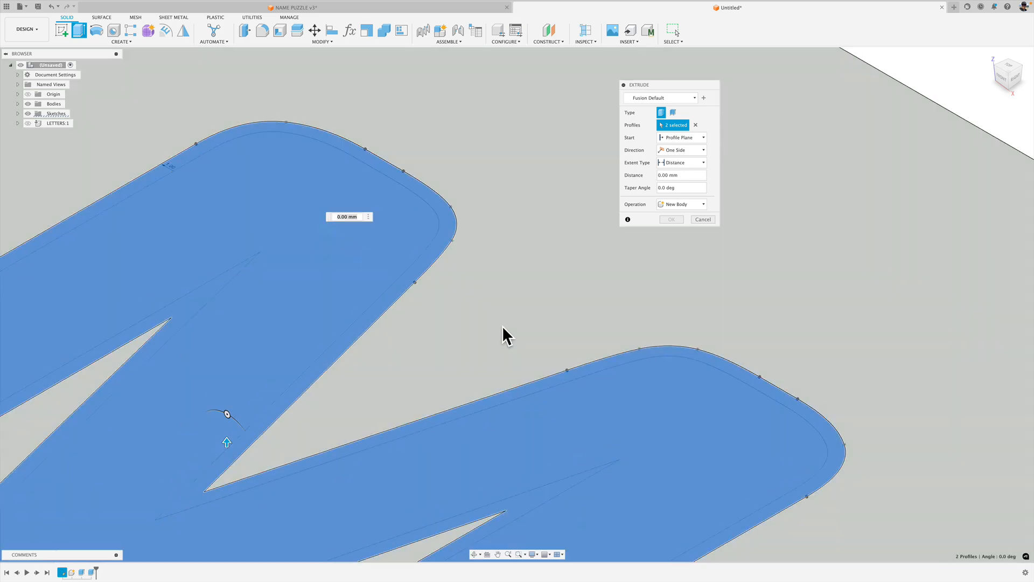
{"action": "scroll", "coordinate": [602, 364], "scroll_direction": "down", "scroll_amount": 3}
- Add the letters O and N with their offset rings to the extrusion, including the O's central area
{"action": "scroll", "coordinate": [369, 198], "scroll_direction": "up", "scroll_amount": 5}
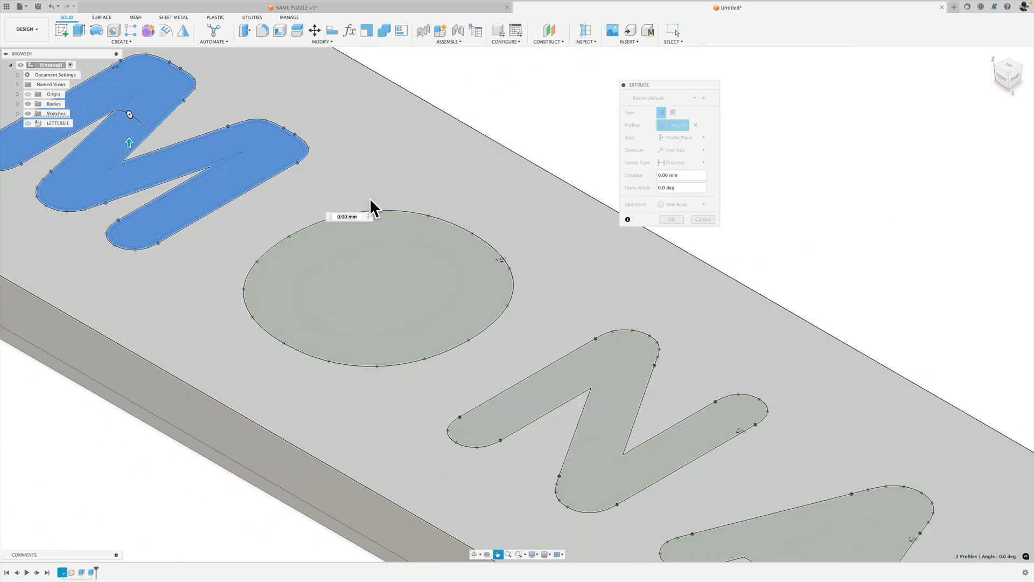
{"action": "scroll", "coordinate": [405, 217], "scroll_direction": "up", "scroll_amount": 5}
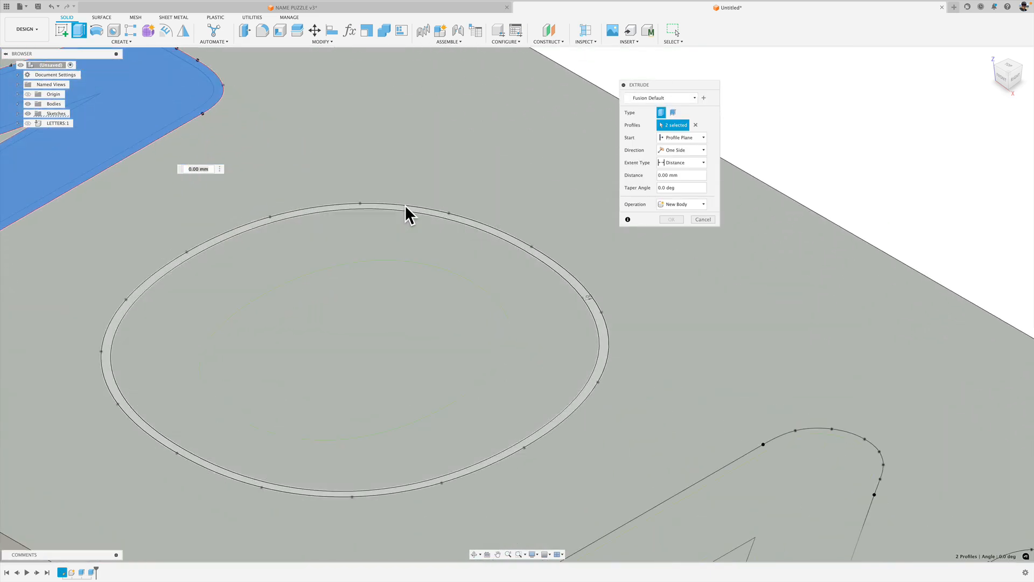
{"action": "left_click", "coordinate": [404, 216]}
{"action": "left_click", "coordinate": [397, 288]}
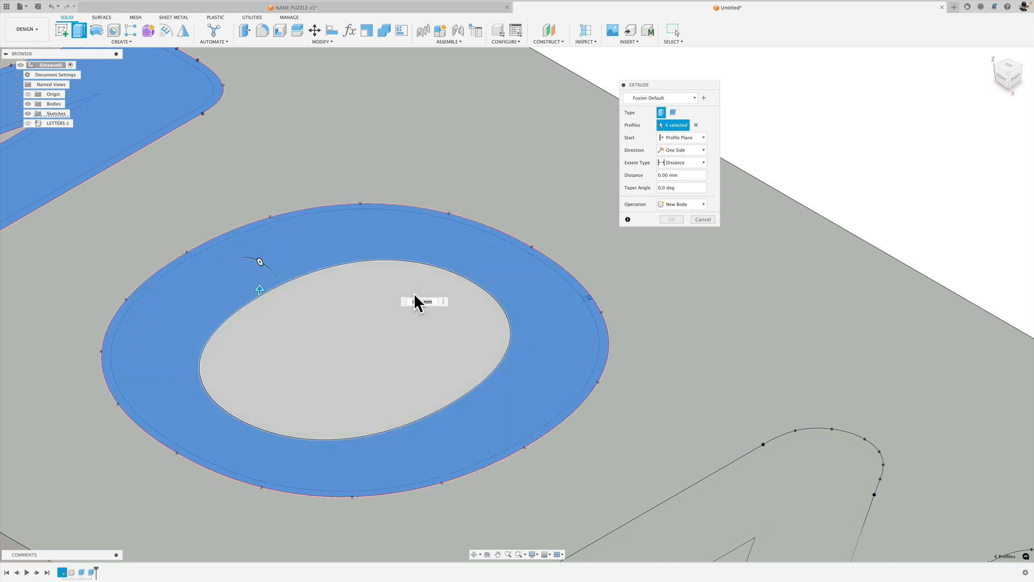
{"action": "left_click", "coordinate": [365, 308]}
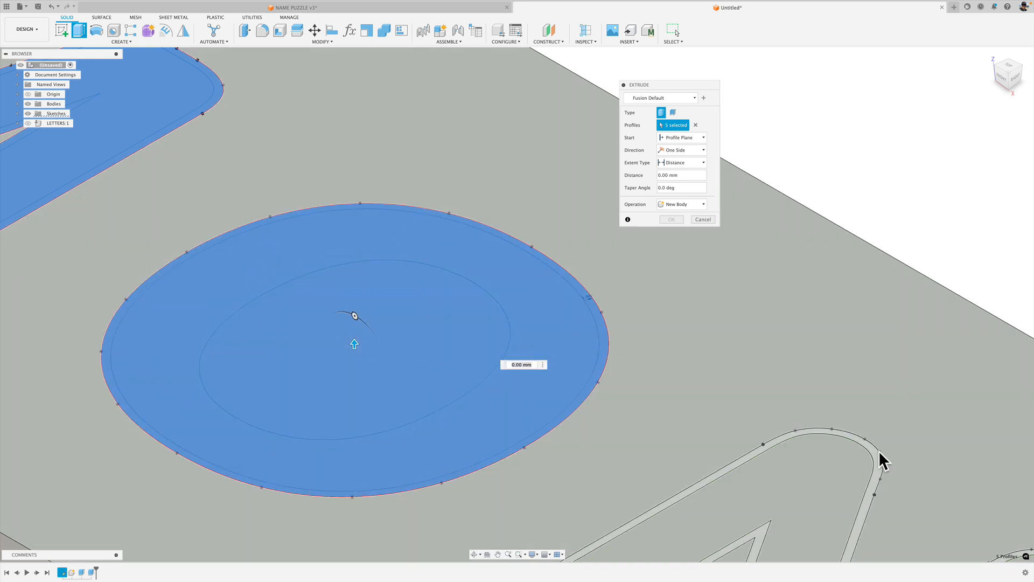
{"action": "middle_click_drag", "start_coordinate": [881, 436], "coordinate": [531, 189]}
{"action": "left_click", "coordinate": [526, 226]}
{"action": "left_click", "coordinate": [514, 250]}
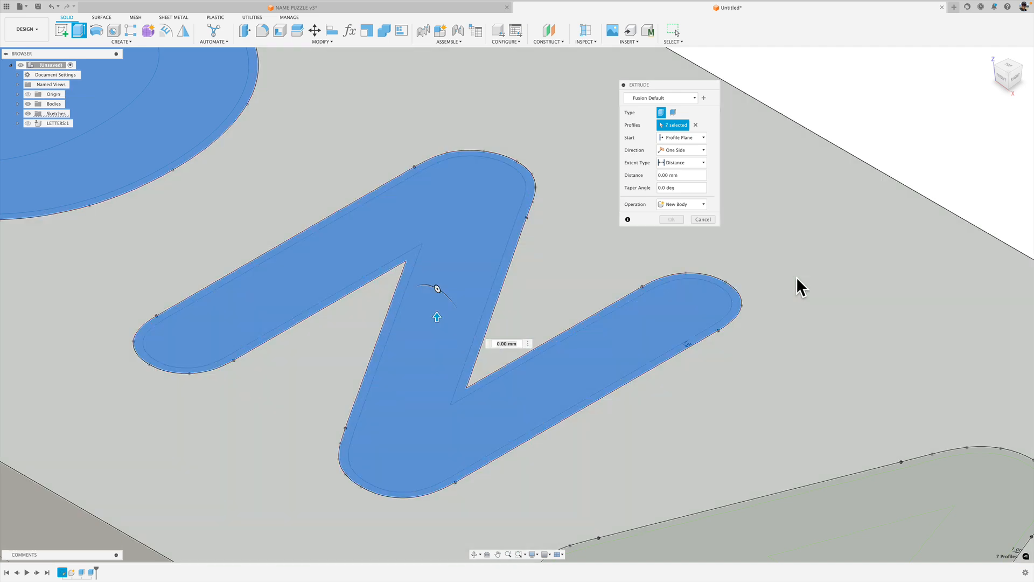
- Add the first letter A, including its inner triangle, and the letter L with their offset rings to the extrusion
{"action": "middle_click_drag", "start_coordinate": [810, 363], "coordinate": [429, 69]}
{"action": "scroll", "coordinate": [425, 106], "scroll_direction": "up", "scroll_amount": 3}
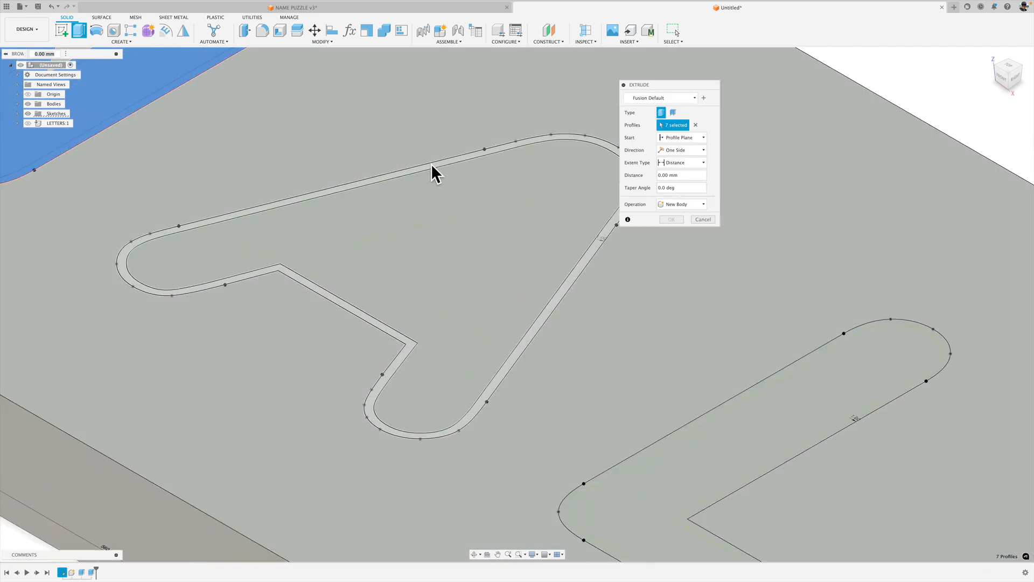
{"action": "left_click", "coordinate": [431, 164]}
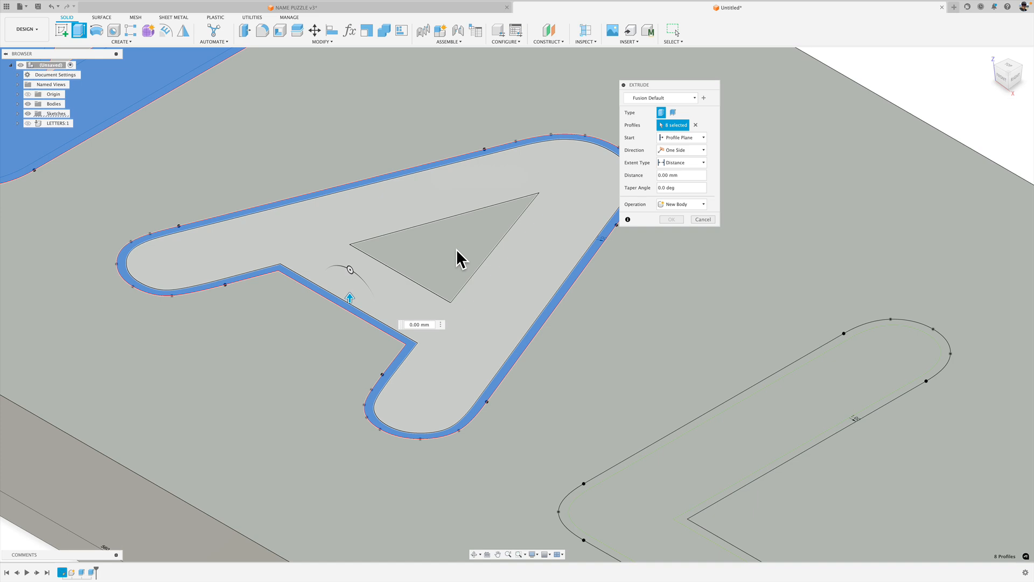
{"action": "left_click", "coordinate": [504, 288]}
{"action": "middle_click_drag", "start_coordinate": [578, 278], "coordinate": [344, 114]}
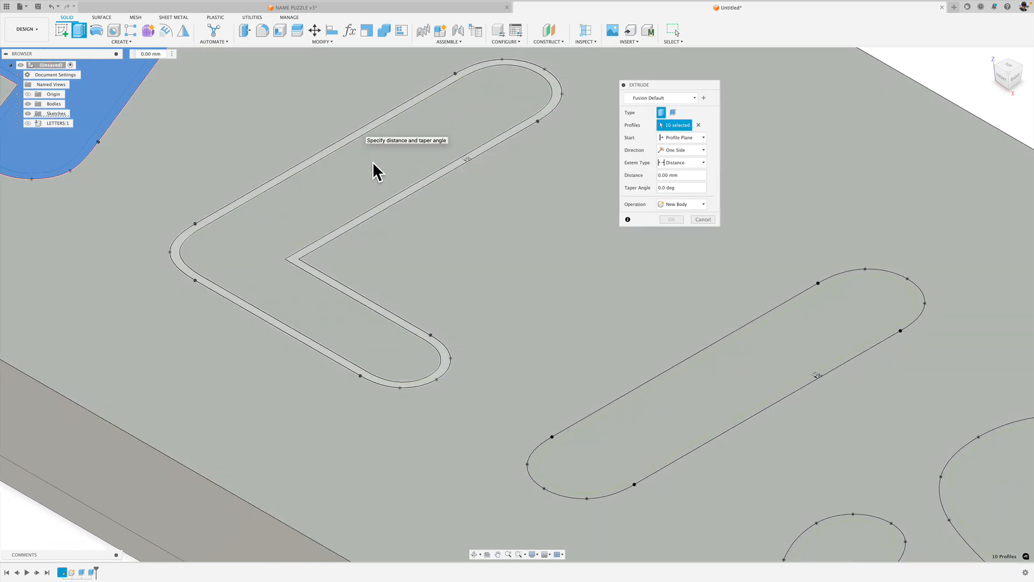
{"action": "left_click", "coordinate": [377, 174]}
{"action": "left_click", "coordinate": [471, 87]}
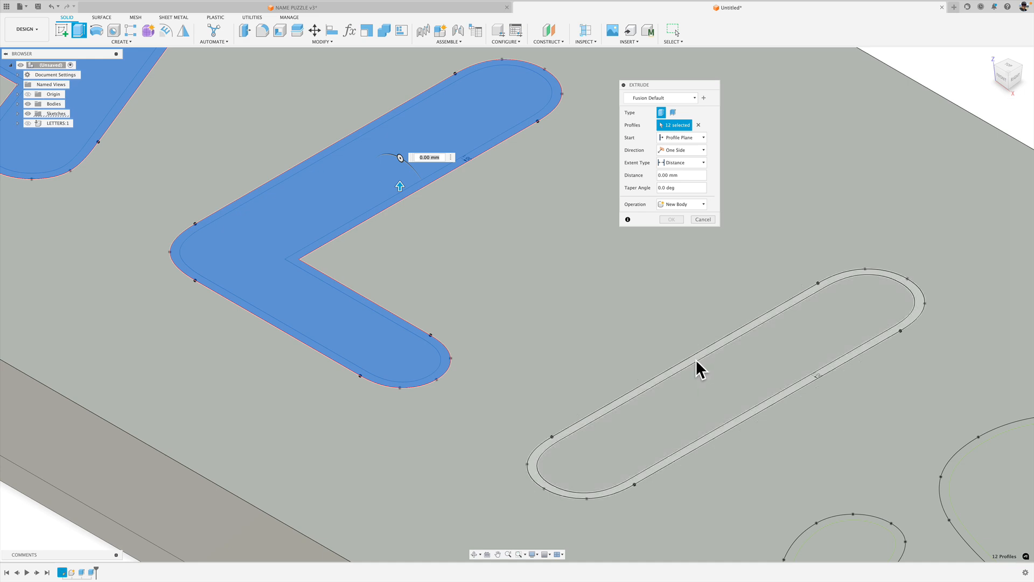
- Add the letters I and S with their surrounding offset rings to the extrusion
{"action": "left_click", "coordinate": [701, 366]}
{"action": "left_click", "coordinate": [737, 382]}
{"action": "middle_click_drag", "start_coordinate": [845, 455], "coordinate": [248, 186]}
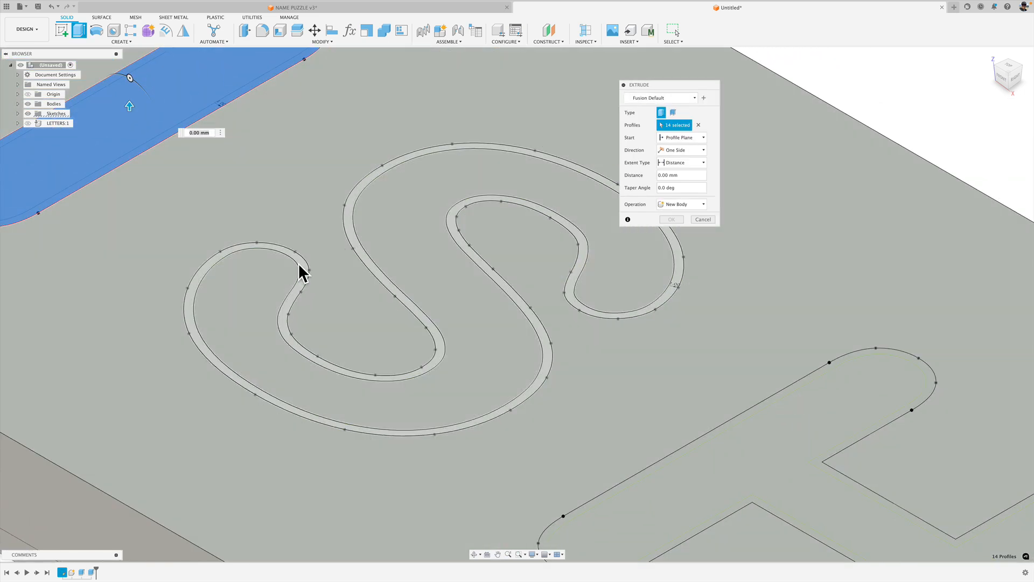
{"action": "left_click", "coordinate": [299, 263]}
{"action": "left_click", "coordinate": [286, 272]}
{"action": "middle_click_drag", "start_coordinate": [671, 438], "coordinate": [199, 112]}
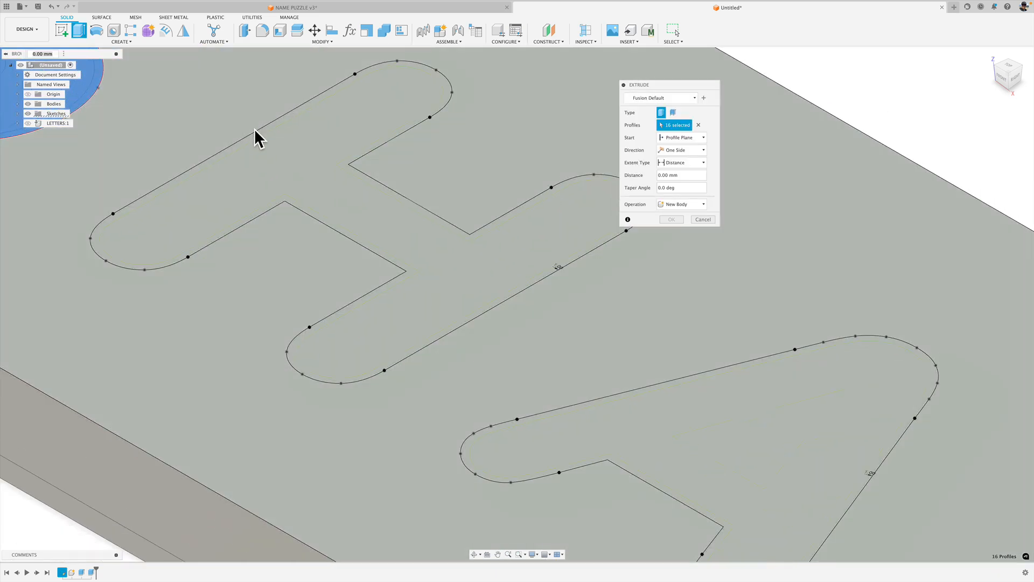
- Add the letter H and the last letter A, including its inner triangle, with their offset rings to the extrusion
{"action": "left_click", "coordinate": [257, 135]}
{"action": "left_click", "coordinate": [270, 153]}
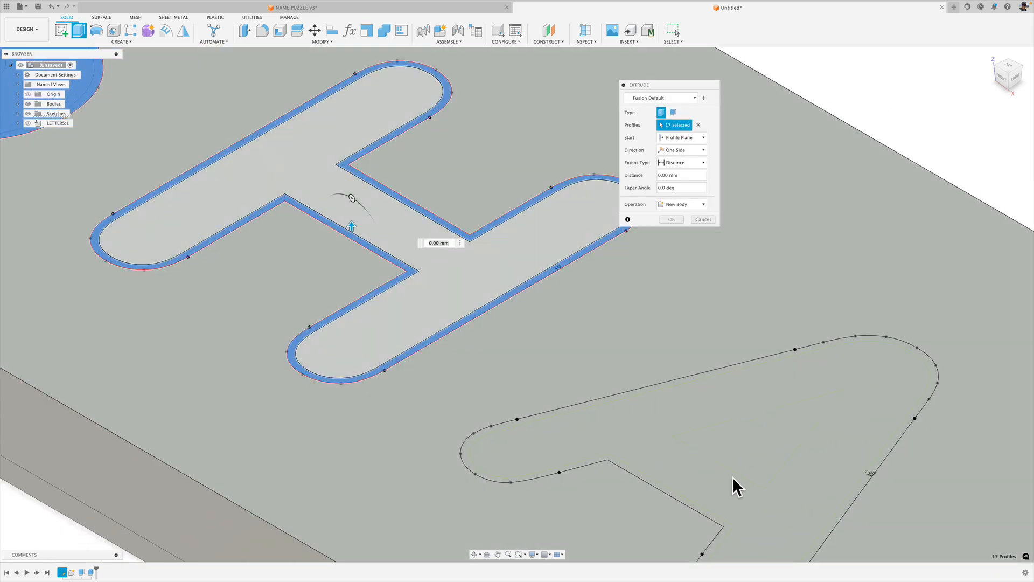
{"action": "middle_click_drag", "start_coordinate": [714, 425], "coordinate": [434, 260]}
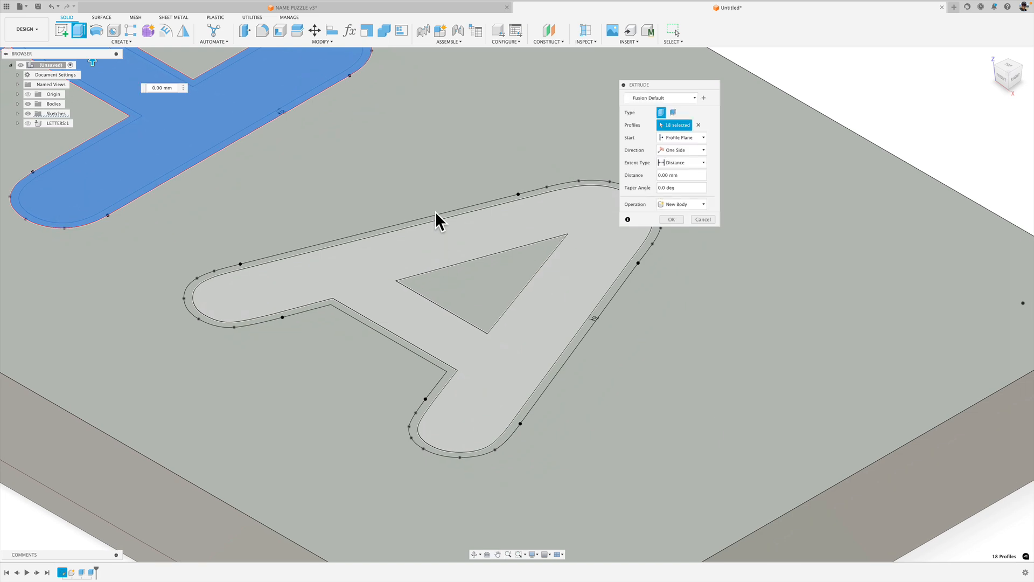
{"action": "left_click", "coordinate": [444, 231]}
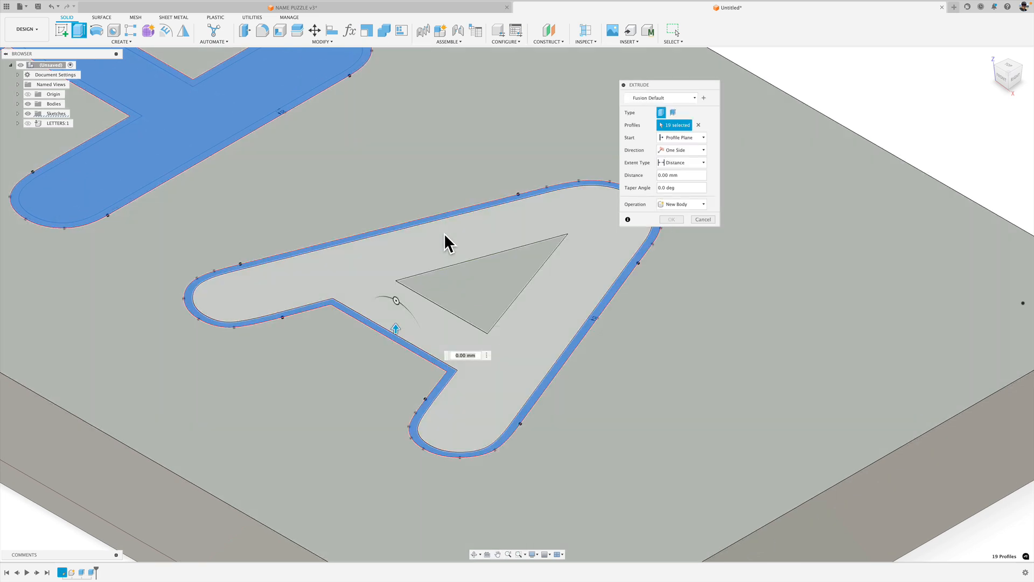
{"action": "left_click", "coordinate": [512, 305]}
{"action": "left_click", "coordinate": [503, 297]}
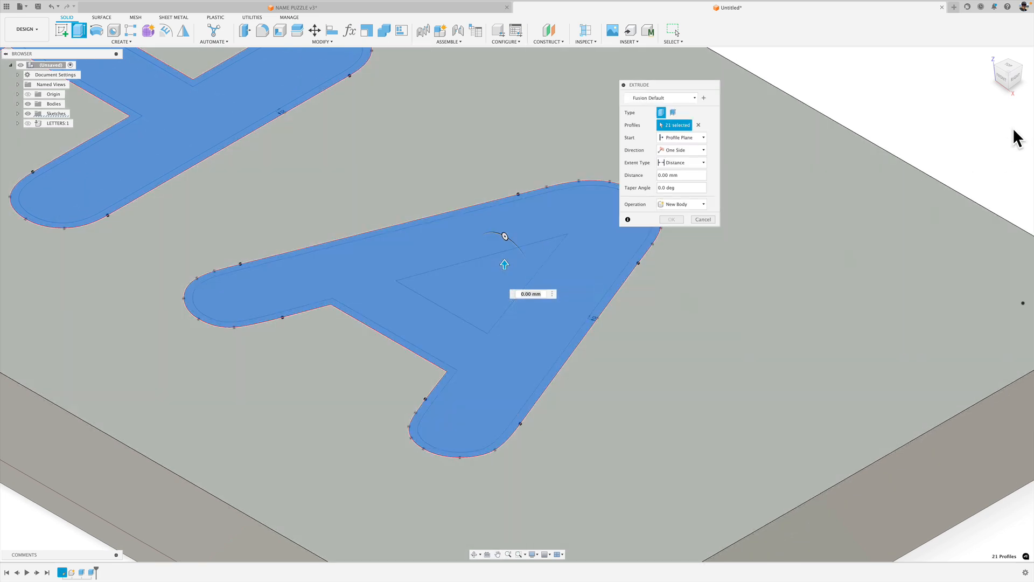
{"action": "left_click", "coordinate": [990, 55]}
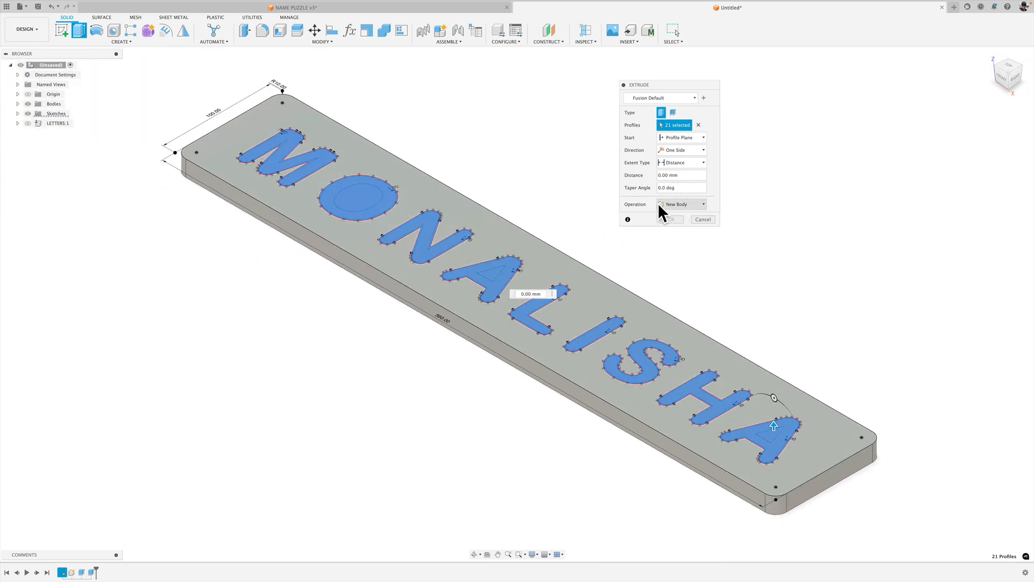
- Cut the selected letter profiles into the board with a distance of -3 mm and hide the sketches
{"action": "left_click", "coordinate": [674, 207]}
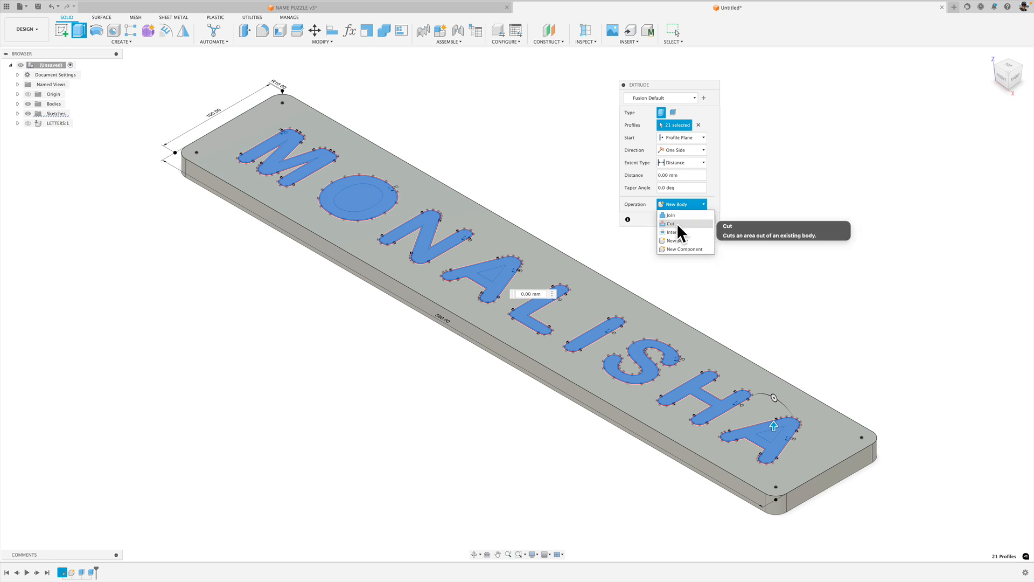
{"action": "left_click", "coordinate": [677, 226]}
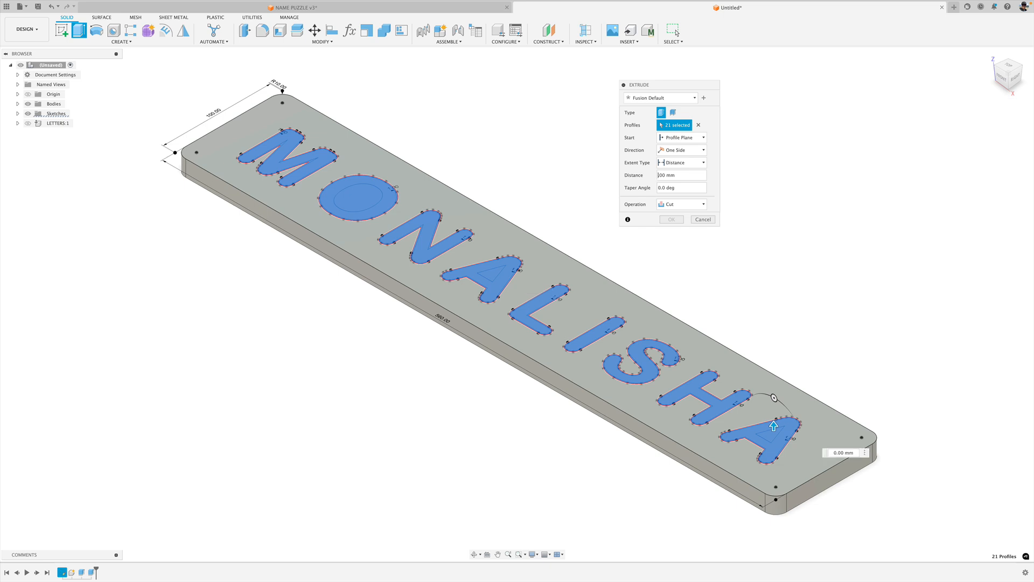
{"action": "type", "text": "-3."}
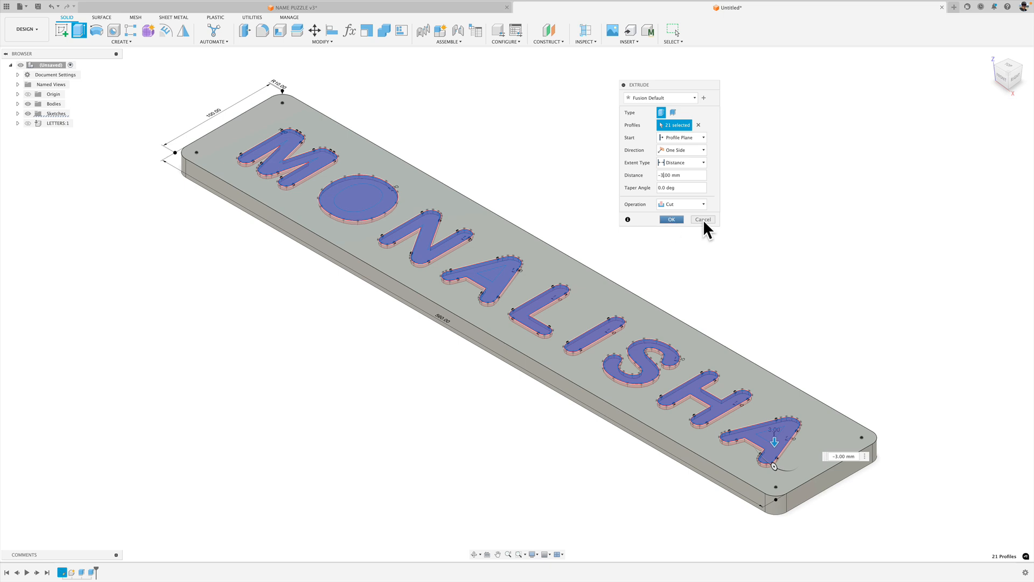
{"action": "left_click", "coordinate": [702, 219]}
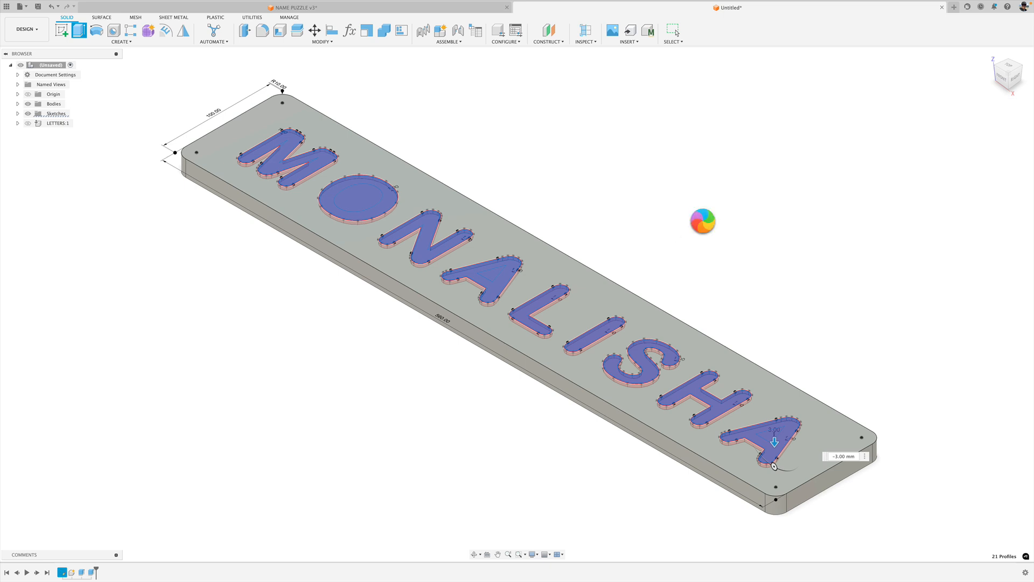
{"action": "left_click", "coordinate": [28, 113]}
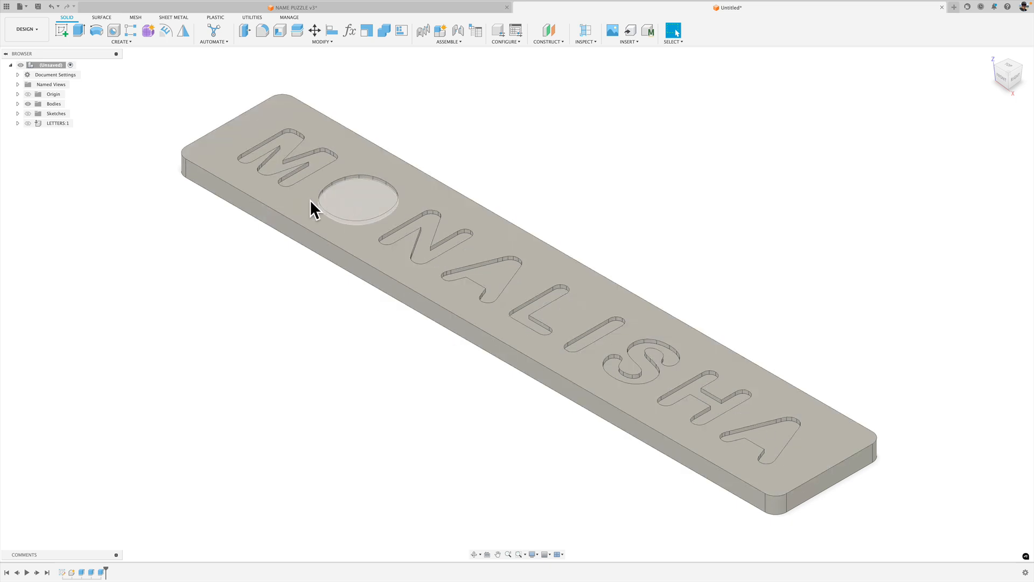
- Create a component from the board body and rename it BOARD
{"action": "left_click", "coordinate": [17, 104]}
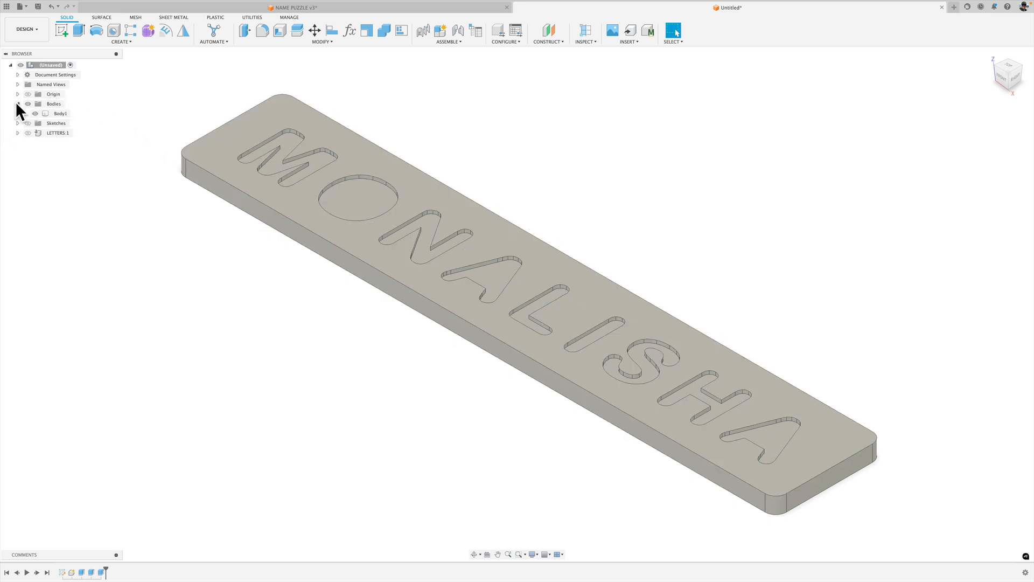
{"action": "left_click", "coordinate": [45, 114]}
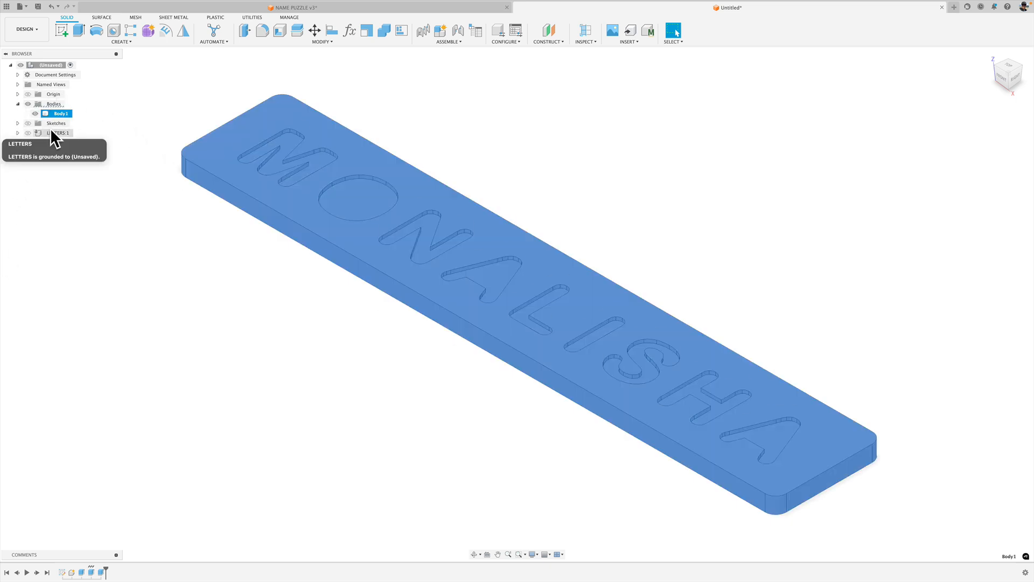
{"action": "right_click", "coordinate": [63, 115]}
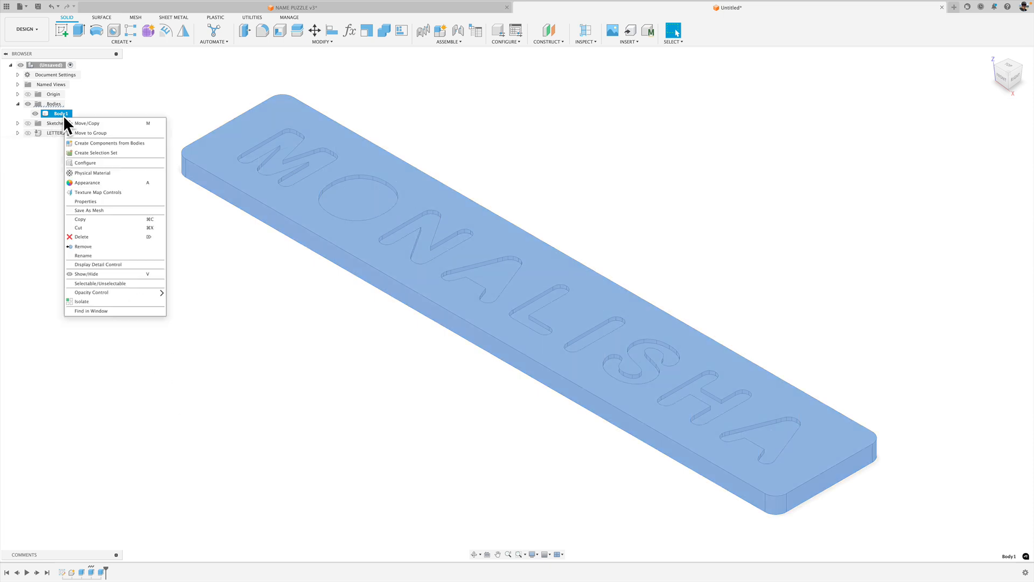
{"action": "left_click", "coordinate": [122, 143]}
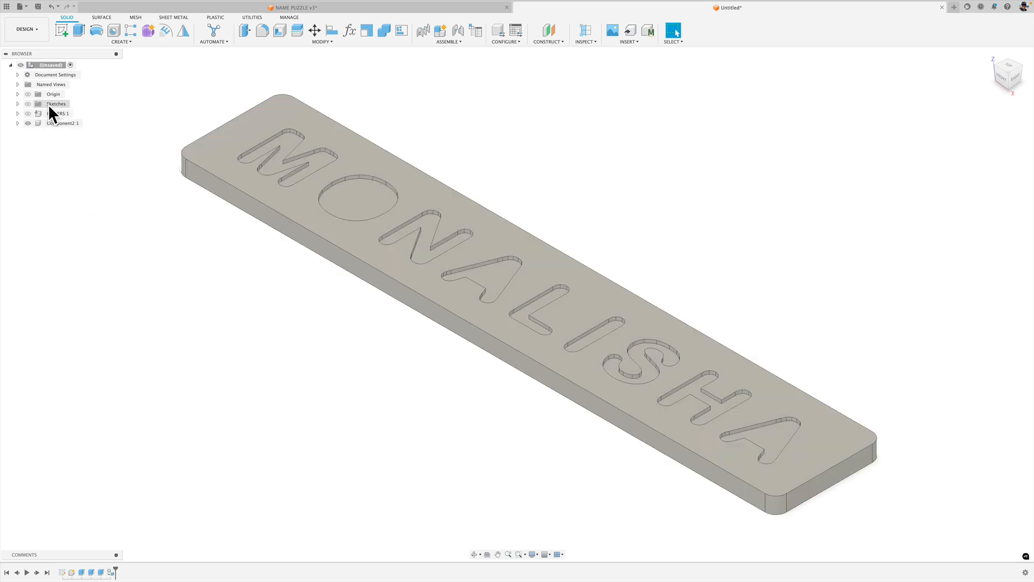
{"action": "left_click", "coordinate": [58, 123]}
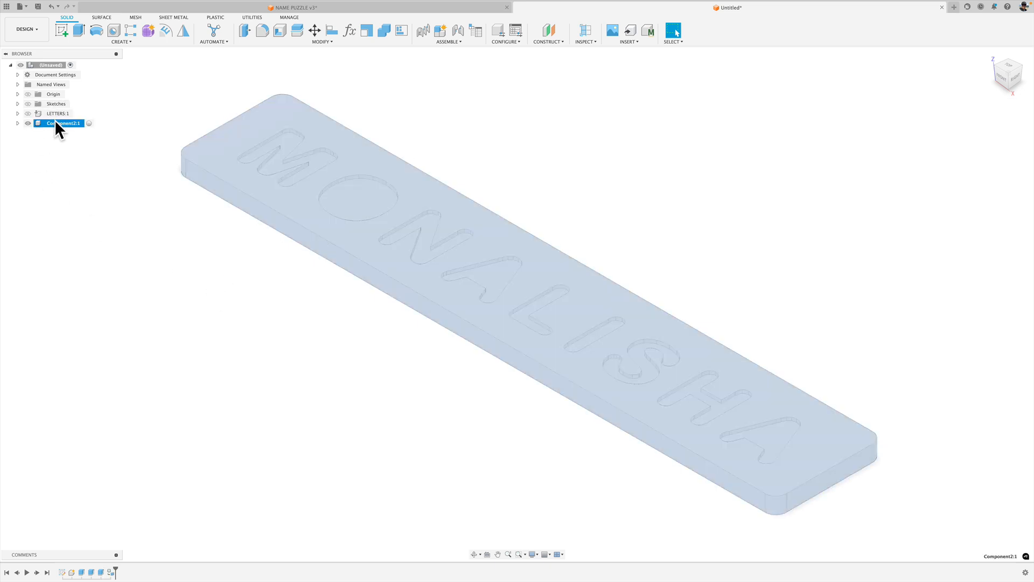
{"action": "double_click", "coordinate": [59, 123]}
{"action": "type", "text": "BOARD"}
{"action": "key", "text": "Return"}
{"action": "left_click", "coordinate": [121, 120]}
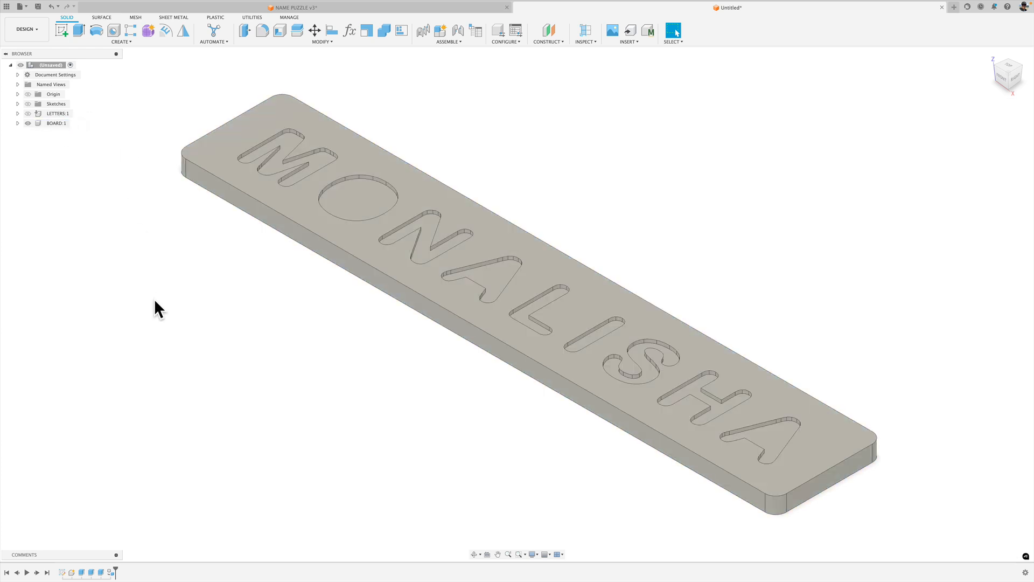
- Show the LETTERS component on the board and turn on the display of component colors
{"action": "left_click", "coordinate": [27, 112]}
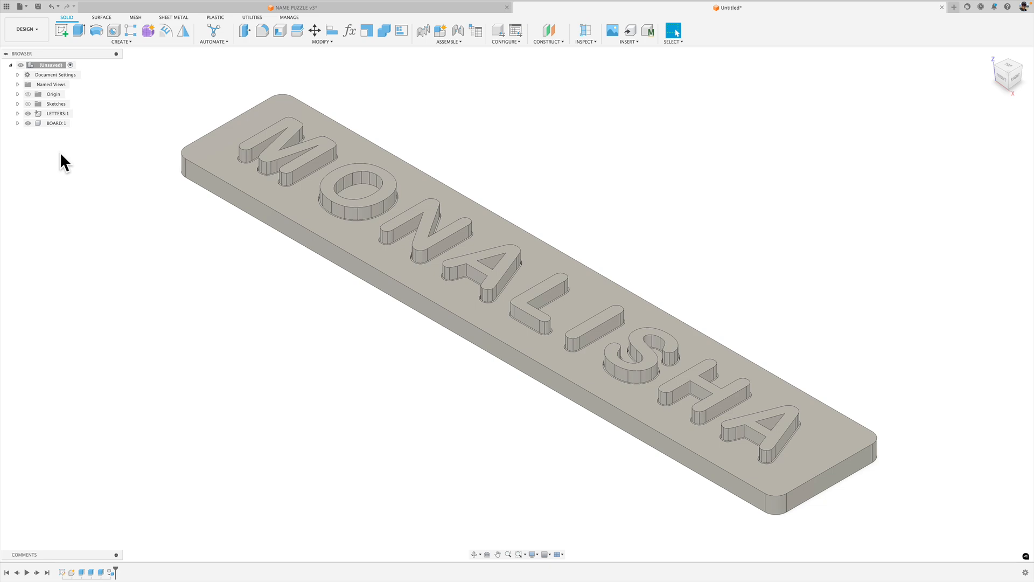
{"action": "scroll", "coordinate": [420, 269], "scroll_direction": "up", "scroll_amount": 5}
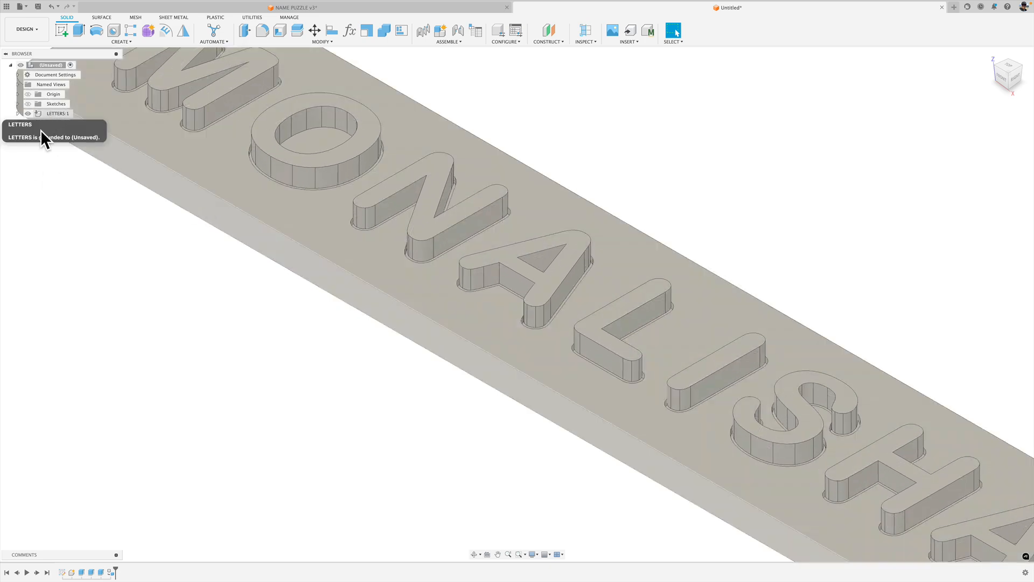
{"action": "scroll", "coordinate": [40, 167], "scroll_direction": "down", "scroll_amount": 3}
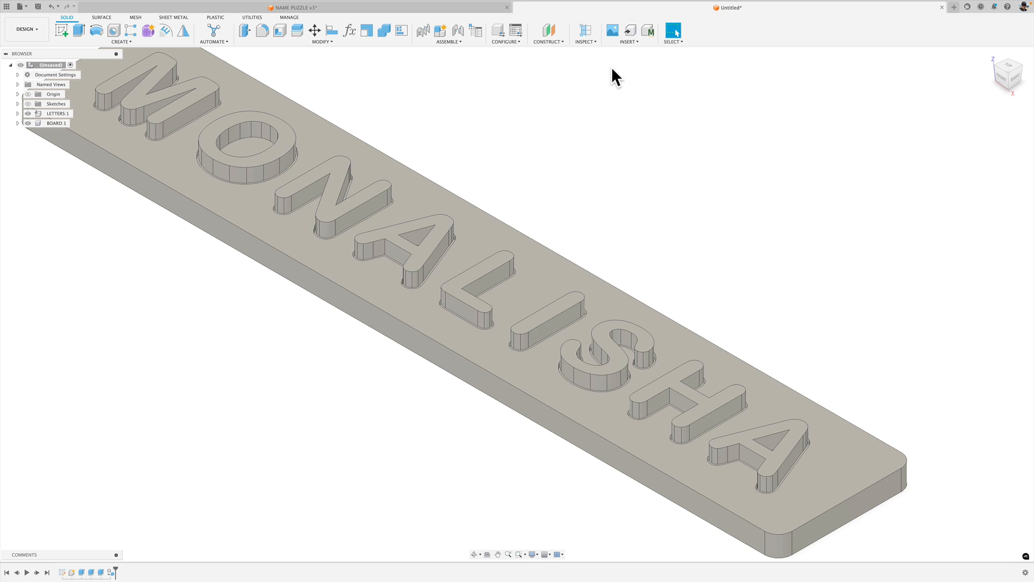
{"action": "left_click", "coordinate": [585, 42]}
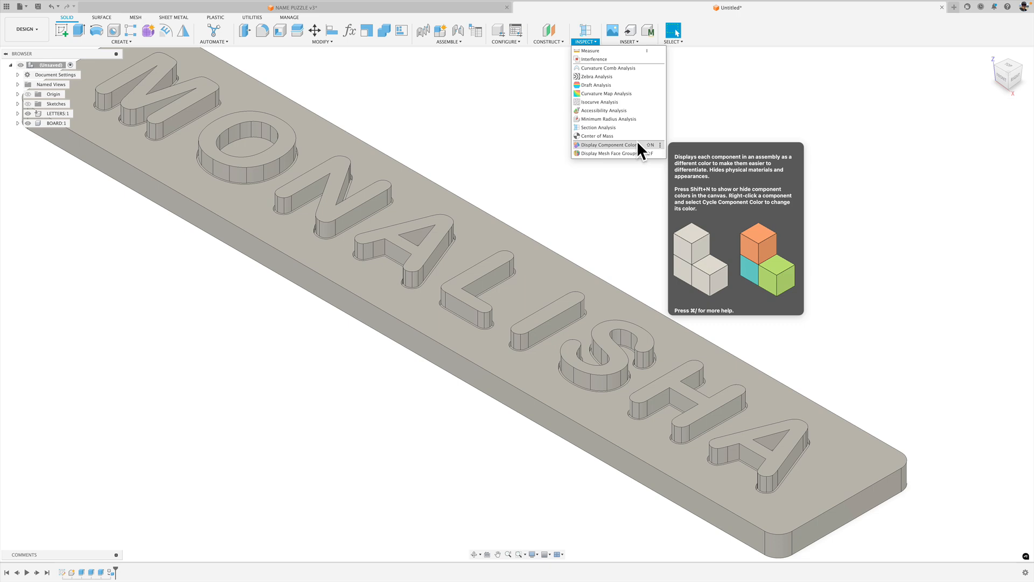
{"action": "left_click", "coordinate": [637, 145]}
- Examine how the colored letters sit in their pockets, including the clearance around the M and O
{"action": "scroll", "coordinate": [282, 386], "scroll_direction": "down", "scroll_amount": 3}
{"action": "middle_click_drag", "start_coordinate": [293, 346], "coordinate": [377, 357]}
{"action": "scroll", "coordinate": [295, 226], "scroll_direction": "up", "scroll_amount": 3}
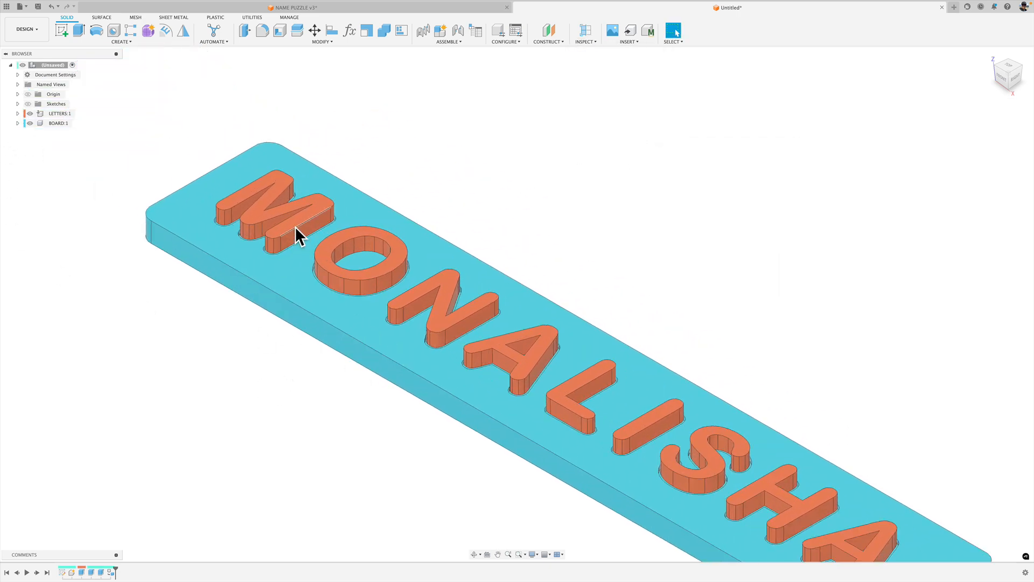
{"action": "scroll", "coordinate": [295, 226], "scroll_direction": "up", "scroll_amount": 6}
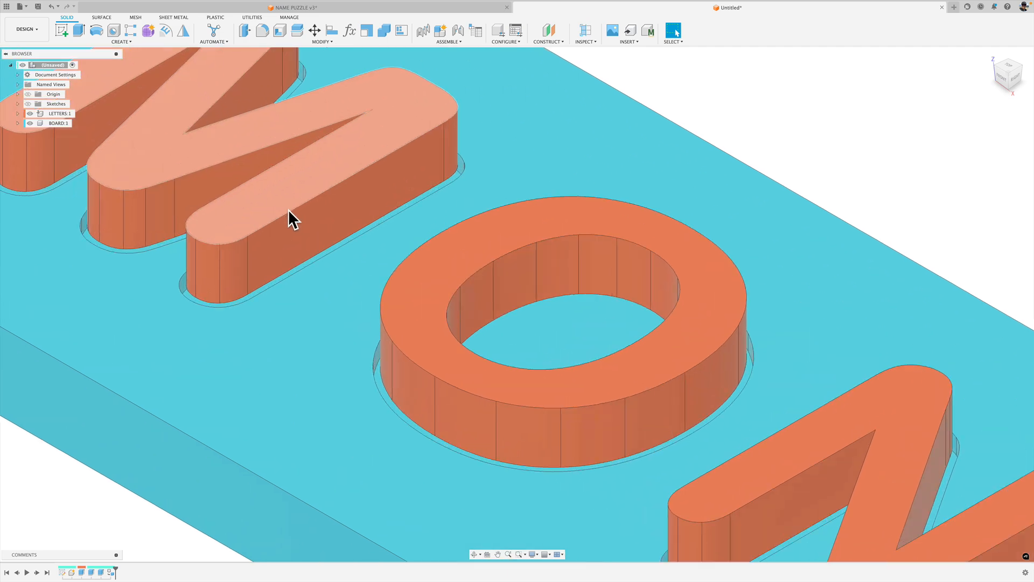
{"action": "scroll", "coordinate": [269, 293], "scroll_direction": "up", "scroll_amount": 3}
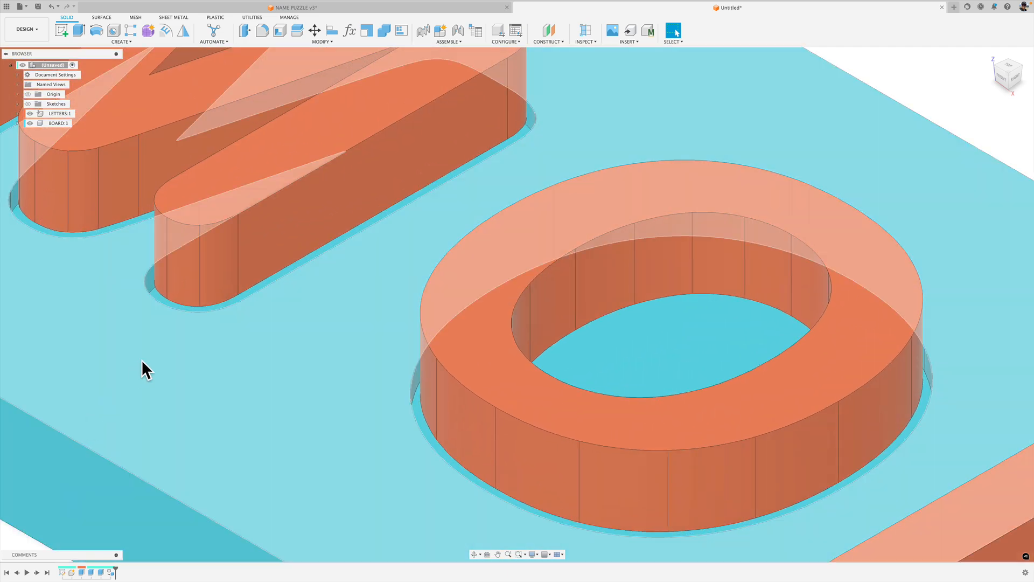
{"action": "scroll", "coordinate": [312, 278], "scroll_direction": "down", "scroll_amount": 5}
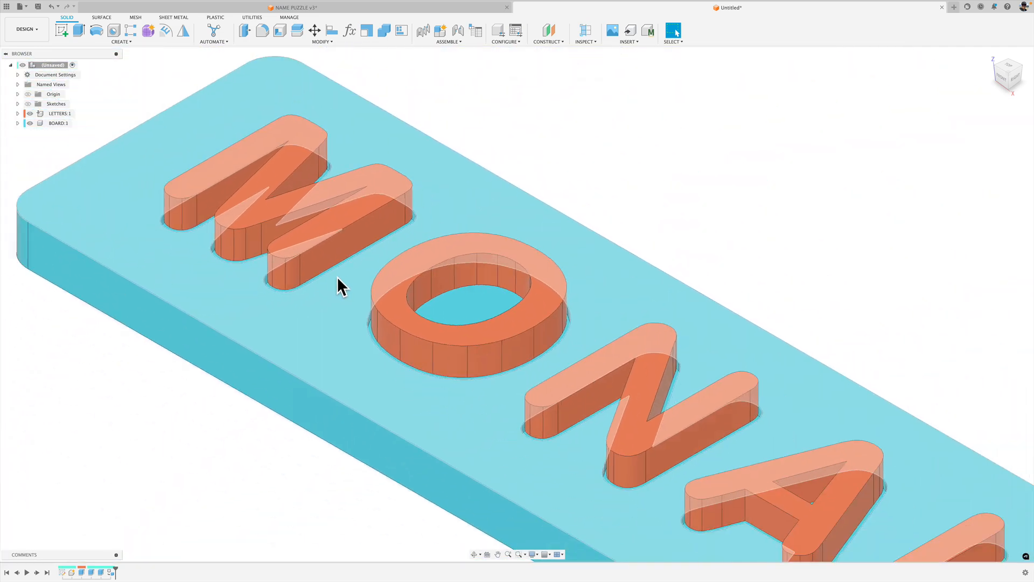
{"action": "scroll", "coordinate": [337, 277], "scroll_direction": "down", "scroll_amount": 4}
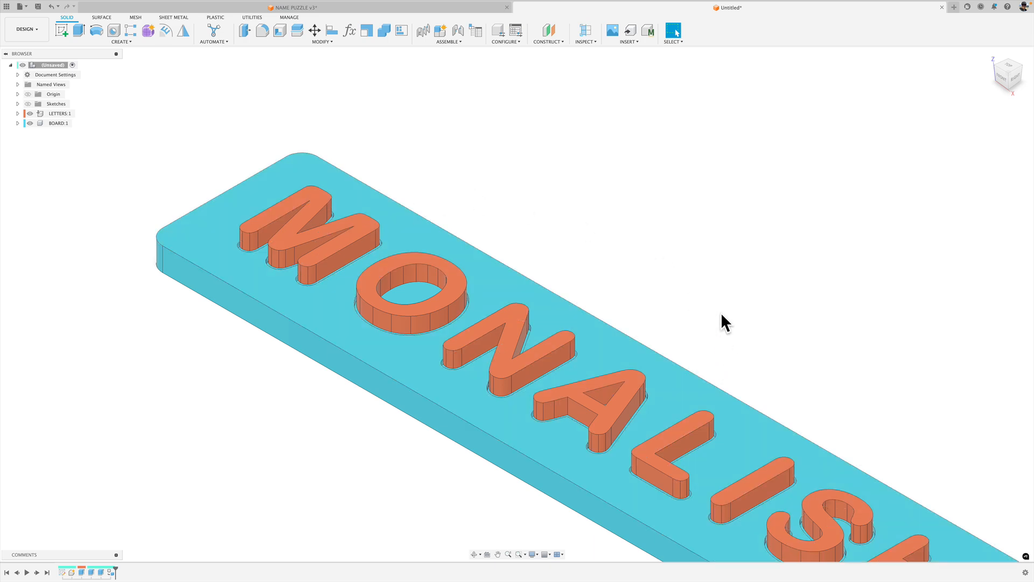
{"action": "scroll", "coordinate": [722, 318], "scroll_direction": "down", "scroll_amount": 2}
{"action": "middle_click_drag", "start_coordinate": [734, 325], "coordinate": [607, 210]}
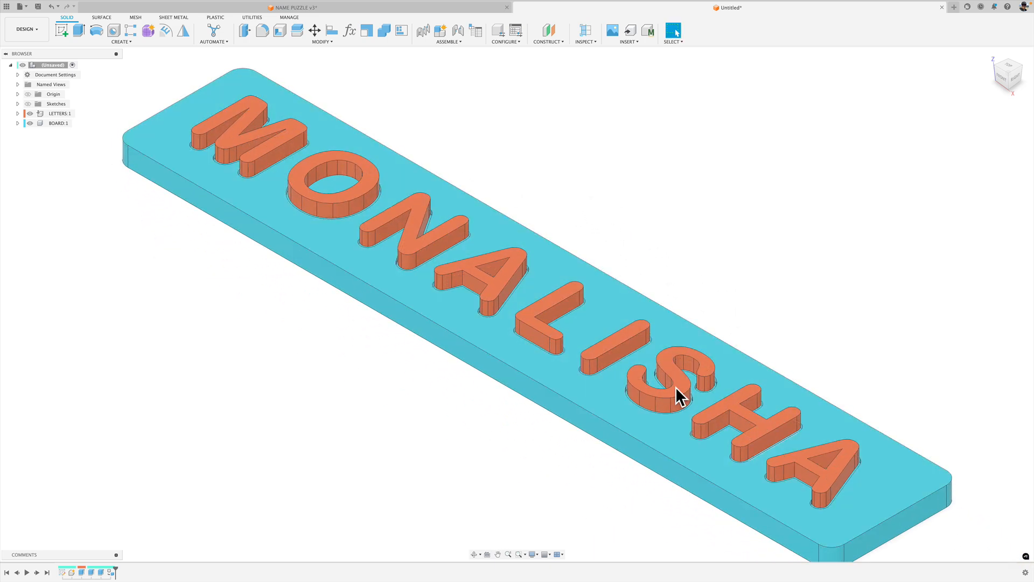
- Switch to the NAME PUZZLE v3 design, turn off the component colors and show the LETTERS component
{"action": "left_click", "coordinate": [221, 8]}
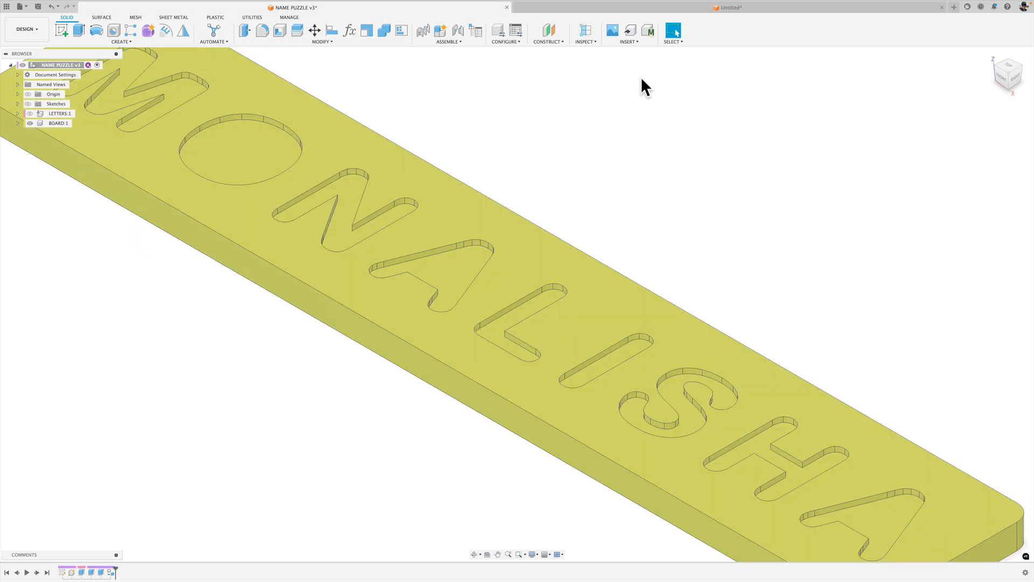
{"action": "left_click", "coordinate": [576, 44]}
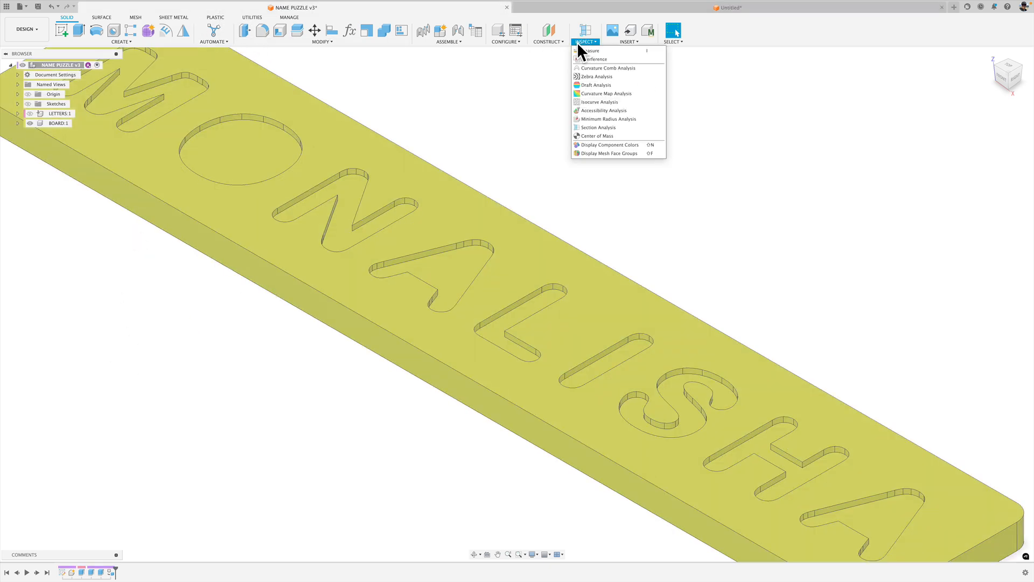
{"action": "left_click", "coordinate": [597, 144]}
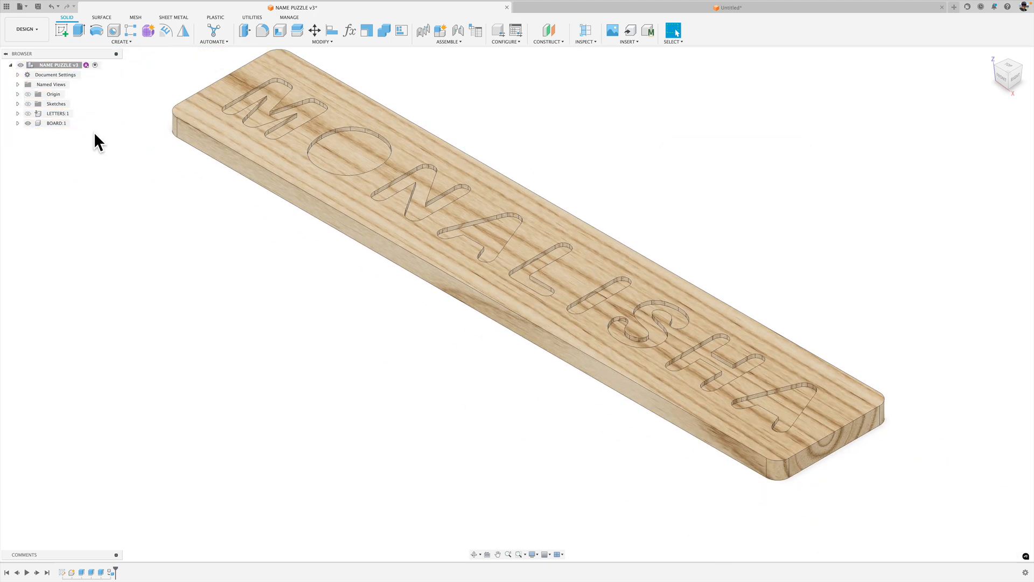
{"action": "left_click", "coordinate": [28, 113]}
{"action": "middle_click_drag", "start_coordinate": [242, 259], "coordinate": [305, 390]}
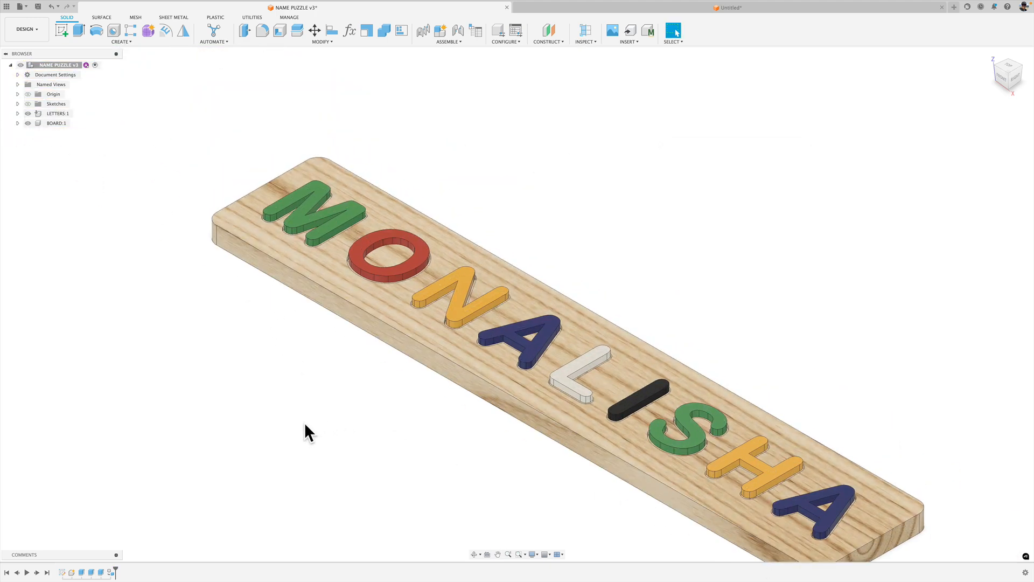
- View the wooden board with its colored letters from the top
{"action": "left_click", "coordinate": [1006, 67]}
{"action": "scroll", "coordinate": [376, 455], "scroll_direction": "up", "scroll_amount": 3}
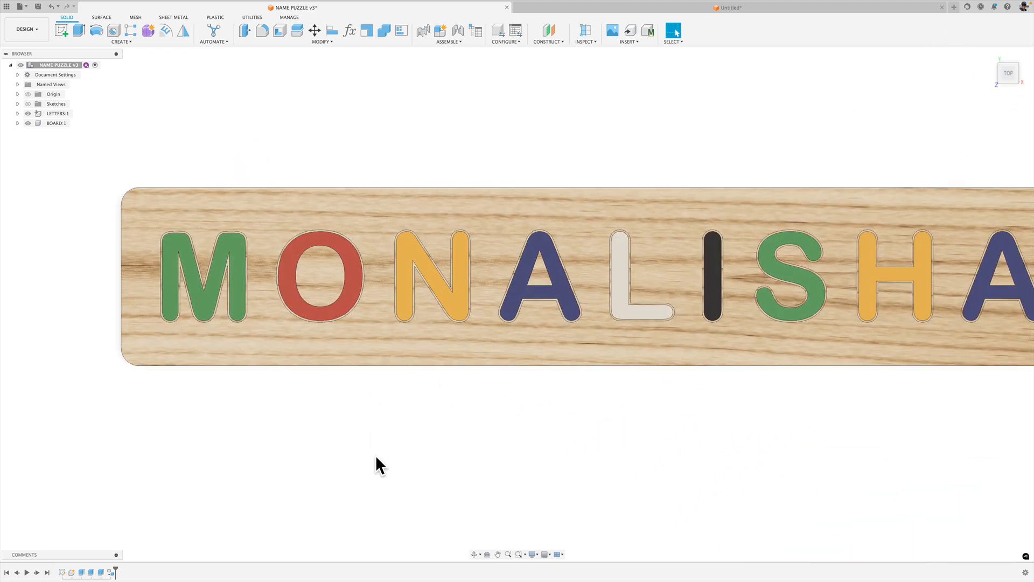
{"action": "middle_click_drag", "start_coordinate": [535, 399], "coordinate": [408, 403]}
{"action": "scroll", "coordinate": [409, 401], "scroll_direction": "down", "scroll_amount": 1}
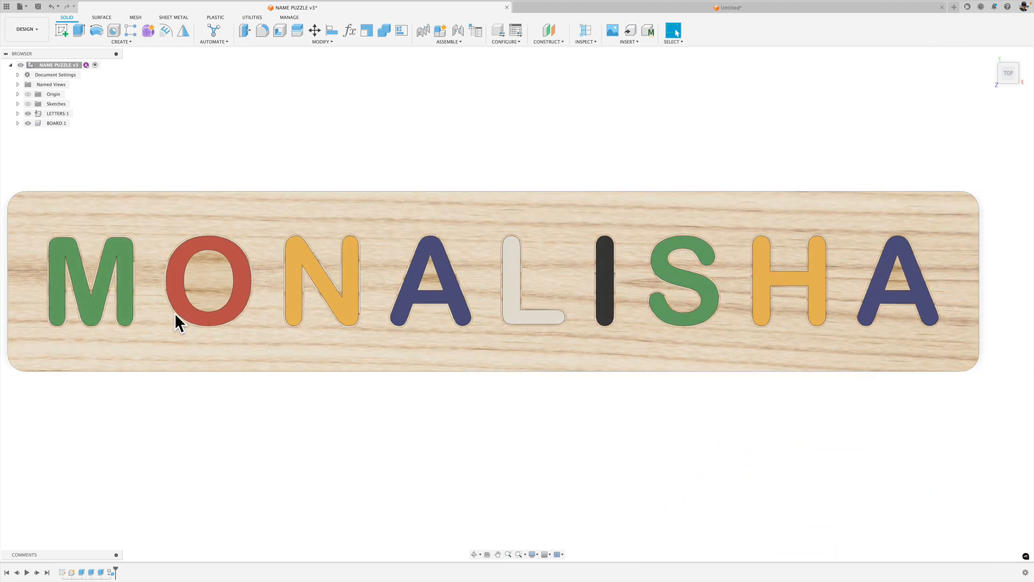